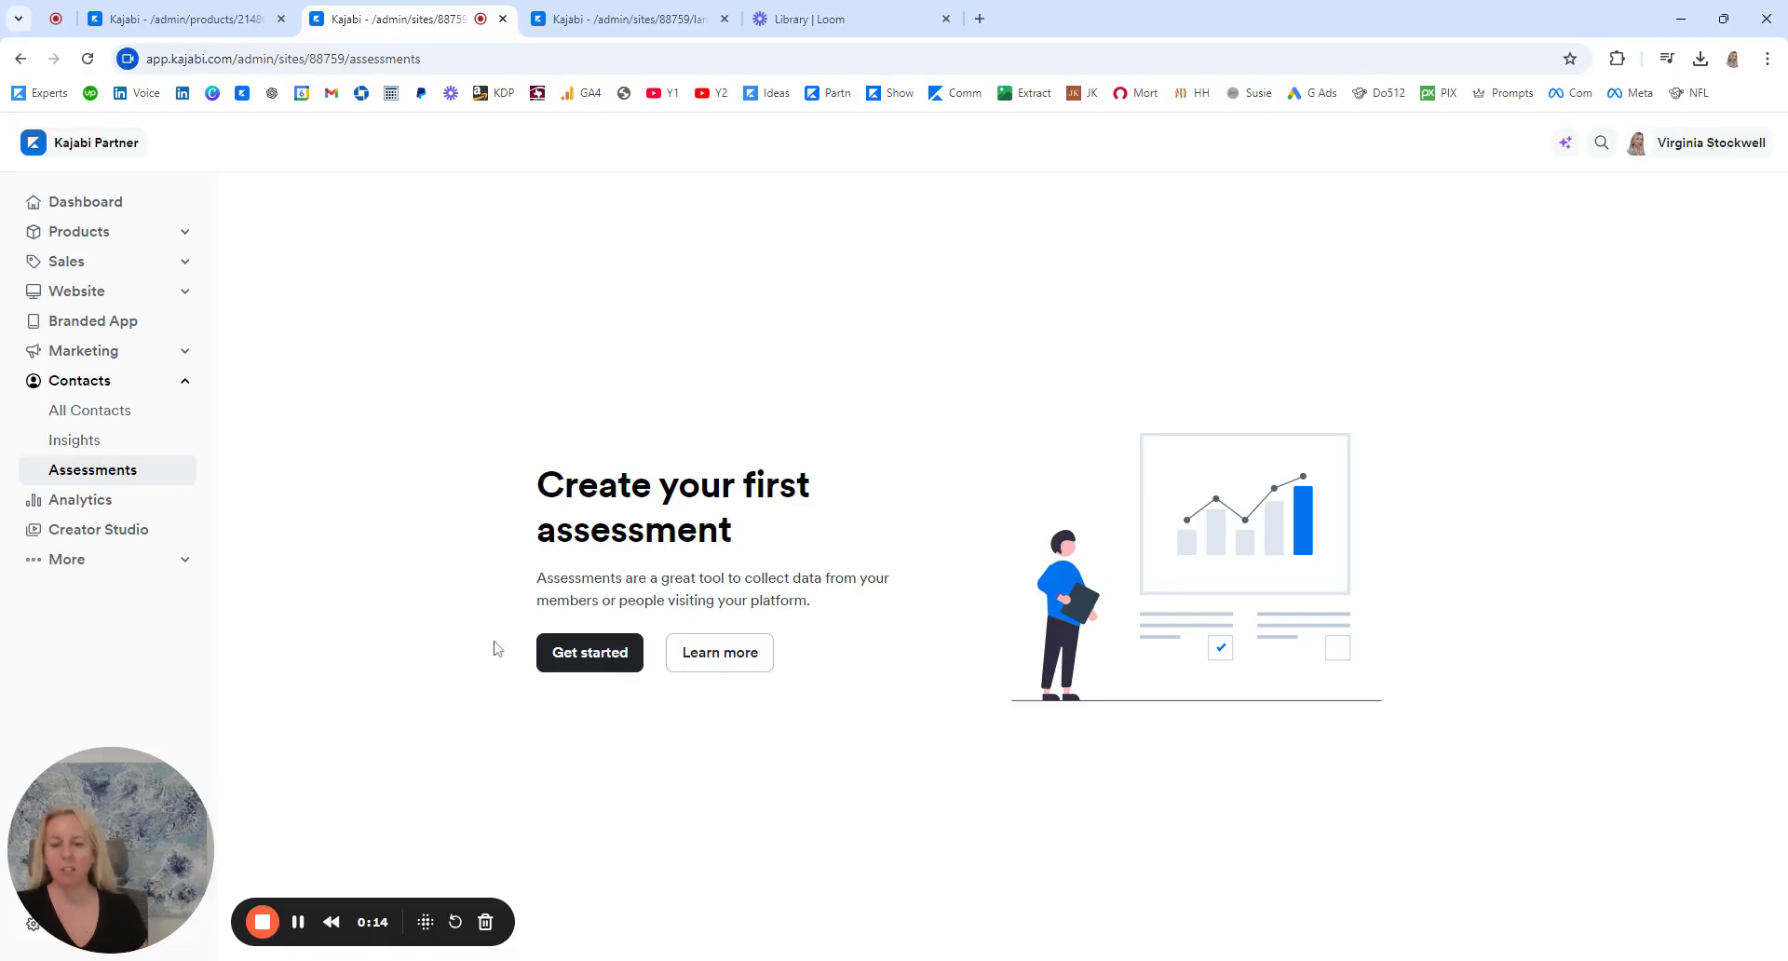
Create and save a new assessment titled "This Survey" with the description "some sort of description here".
click(586, 657)
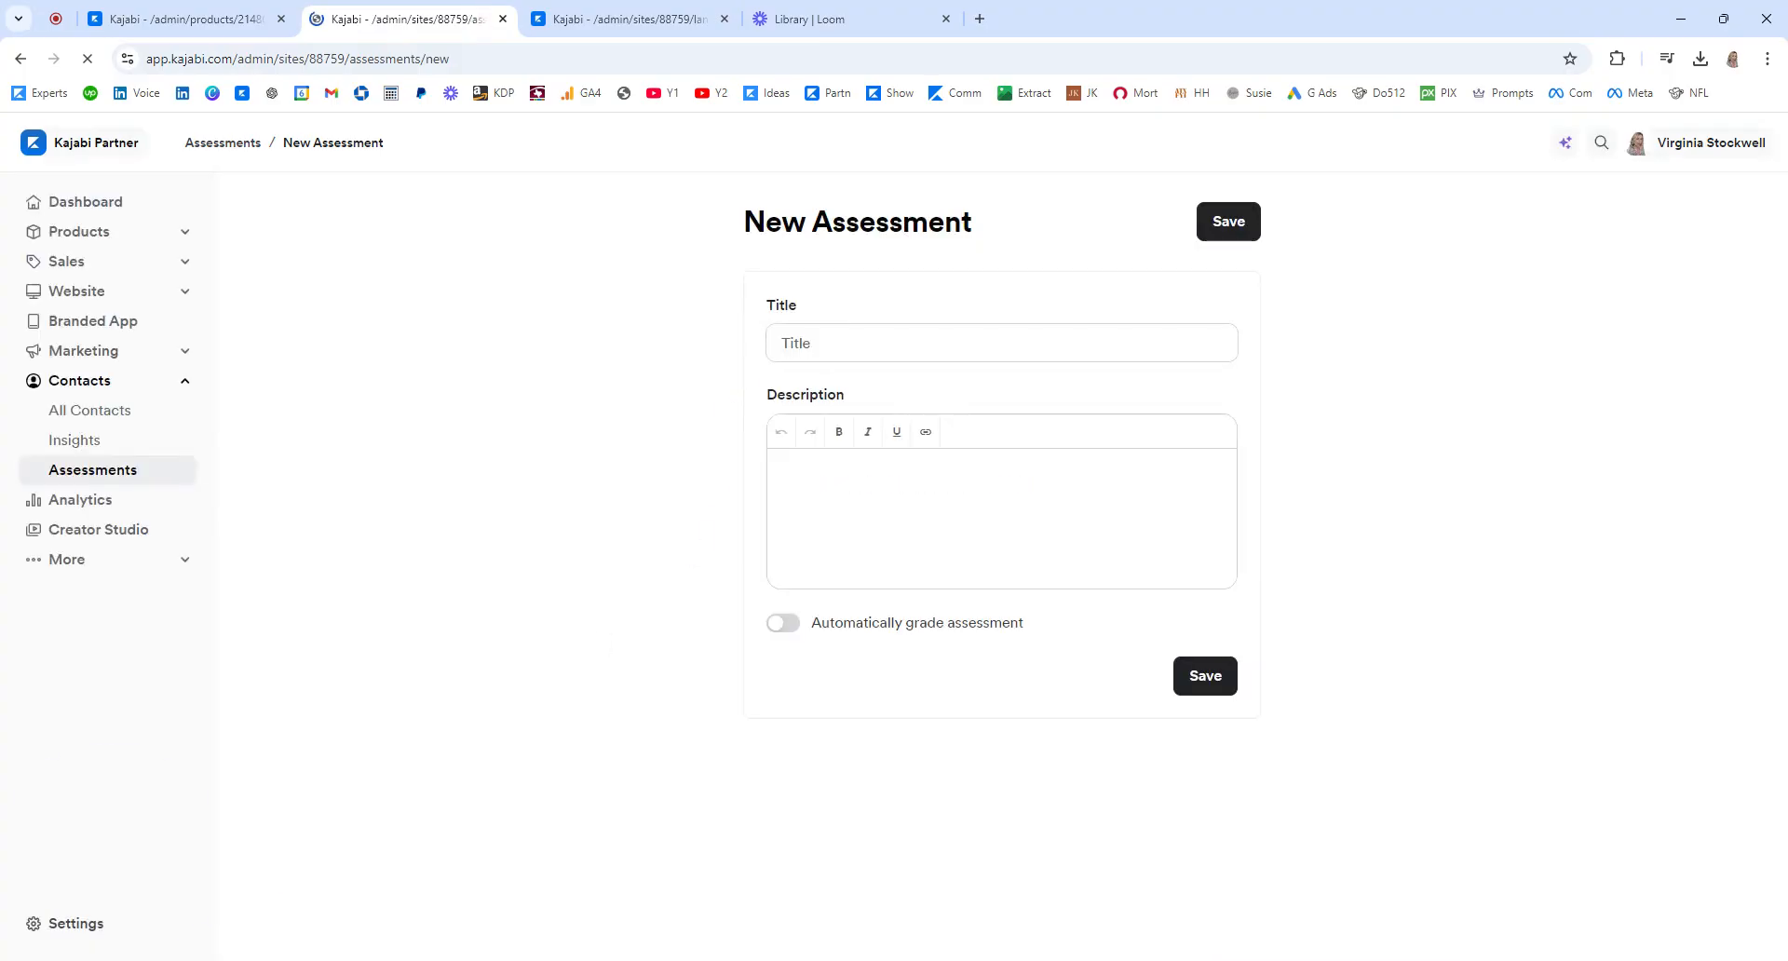
text(Thi)
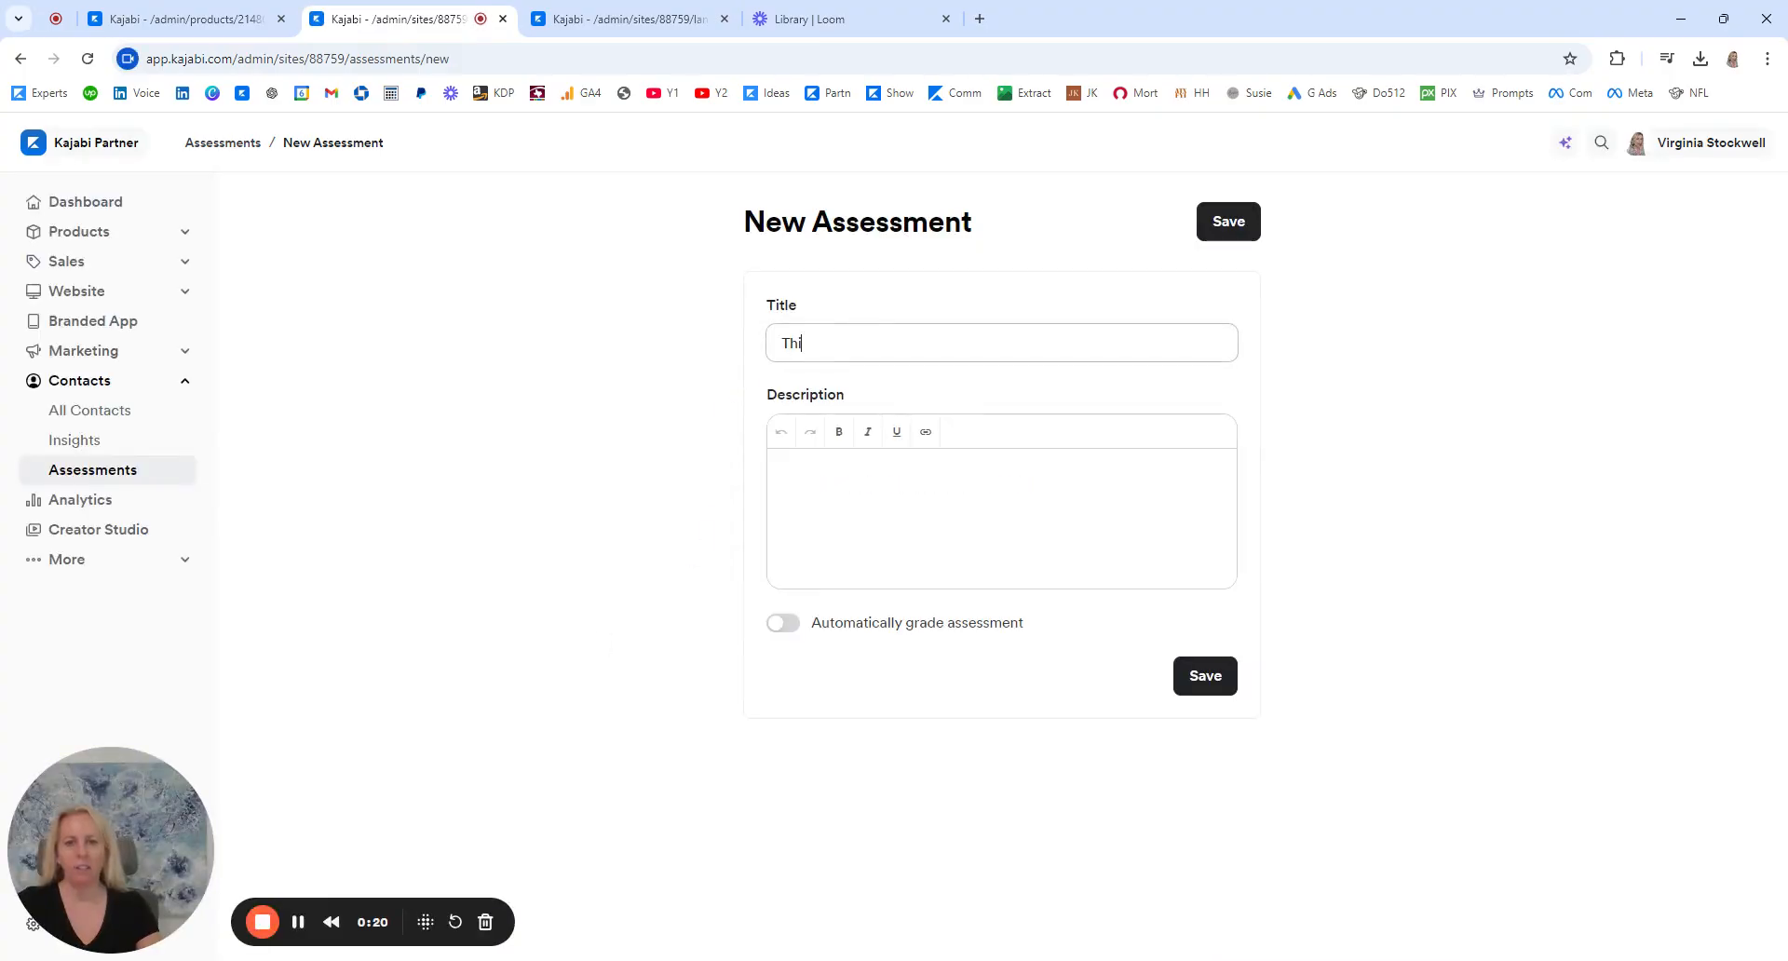
text(s Survey)
key(Tab)
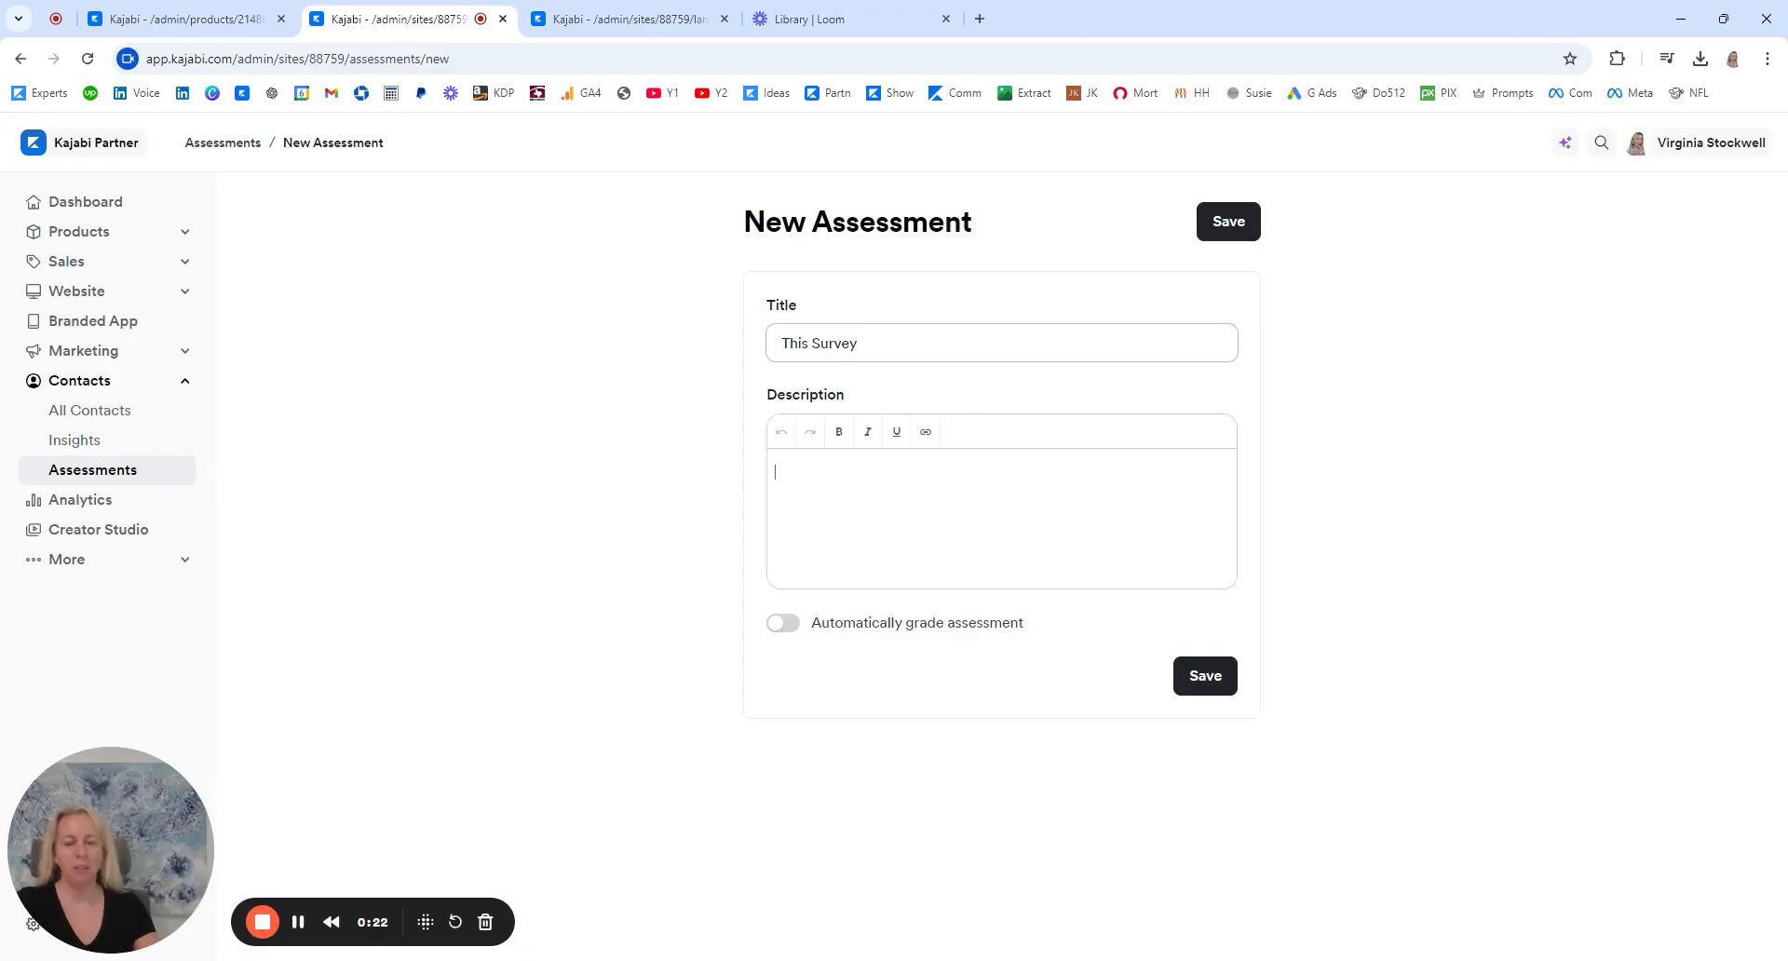
text(some sort of)
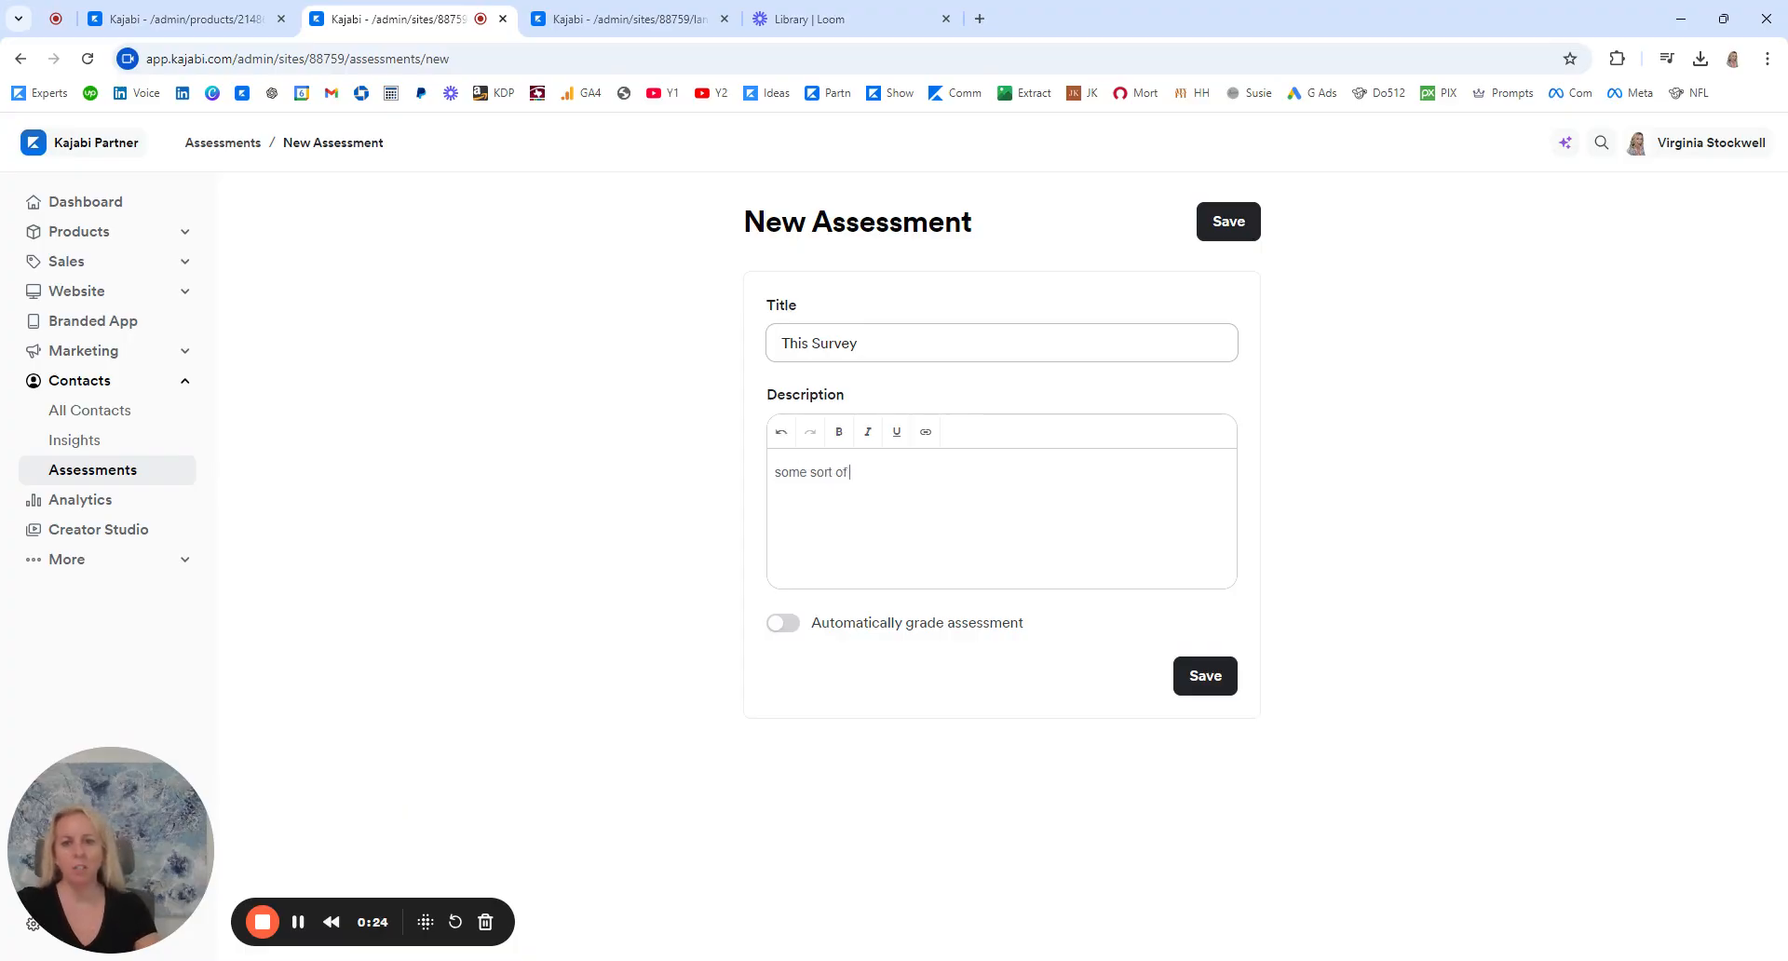
text( description)
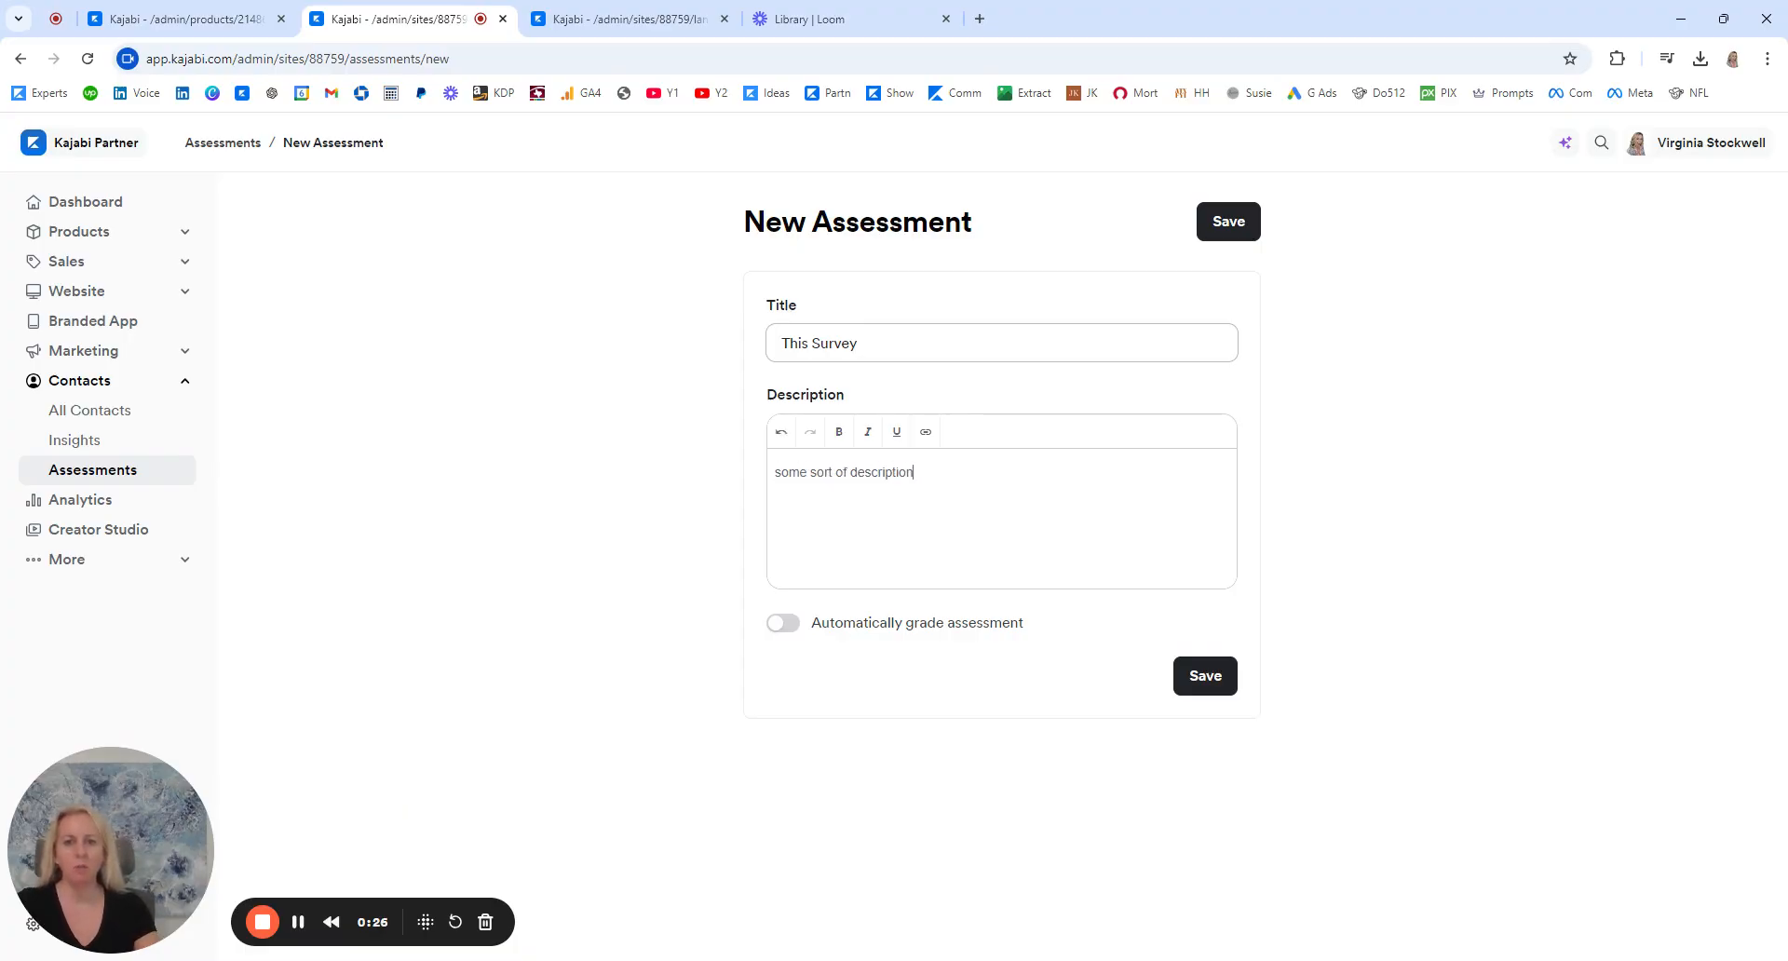
text( here)
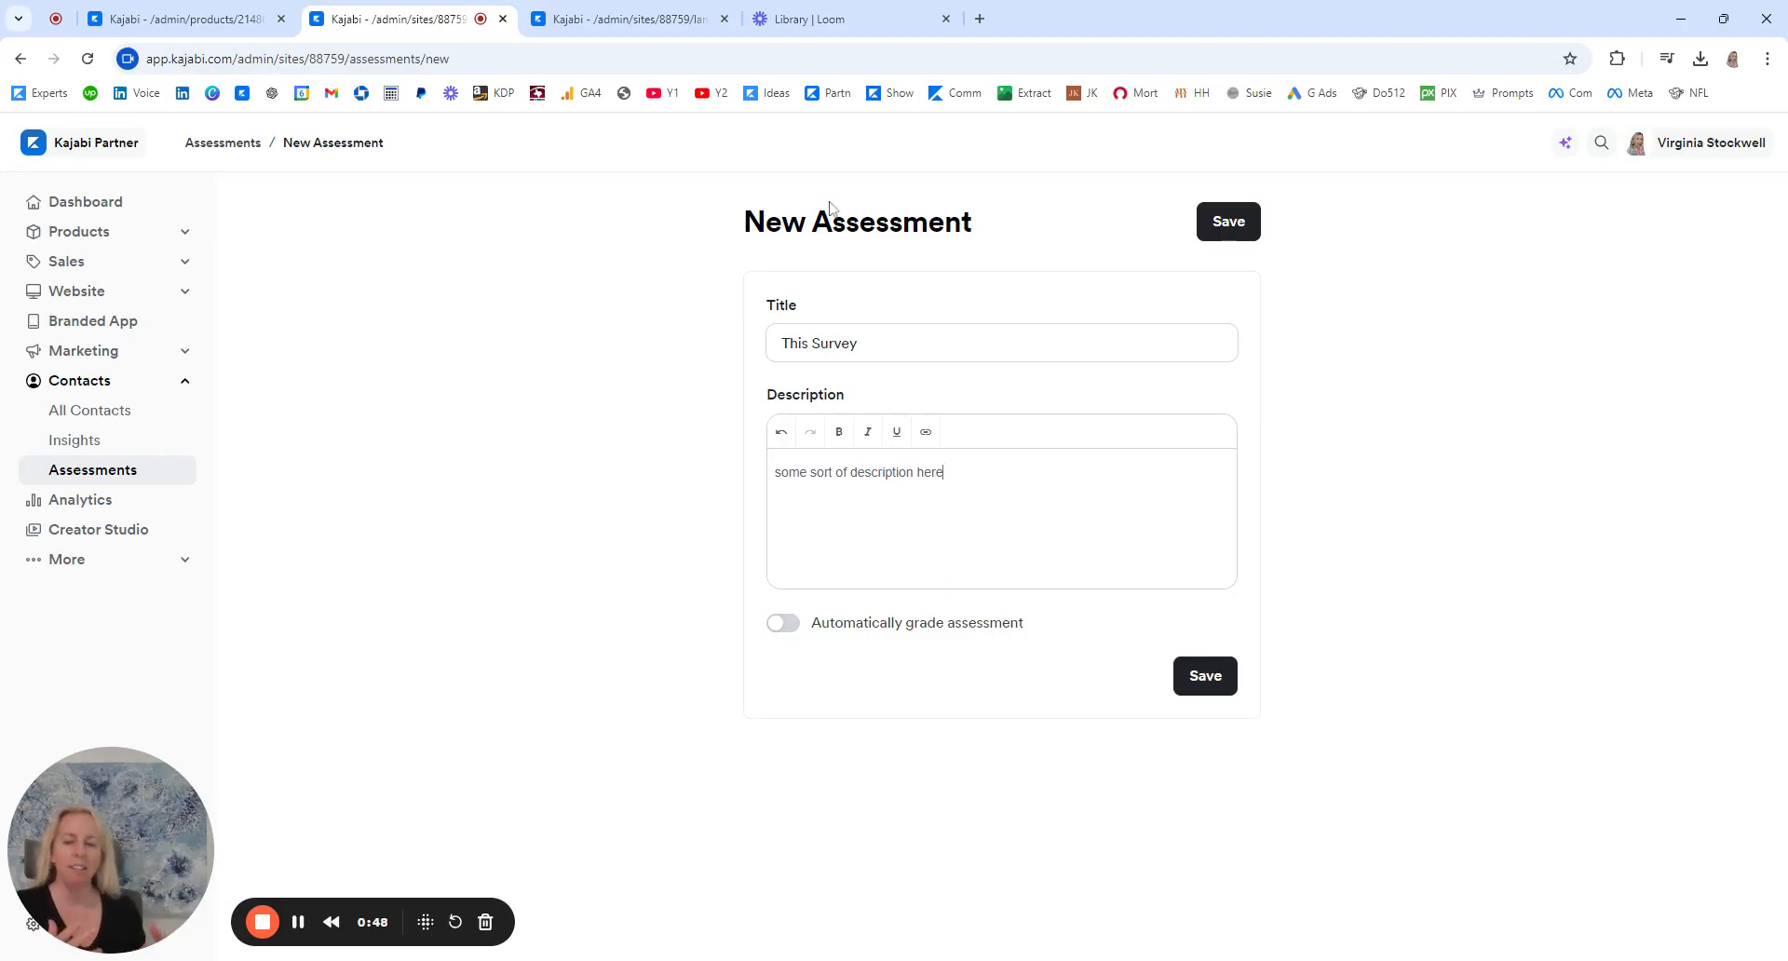
click(1213, 680)
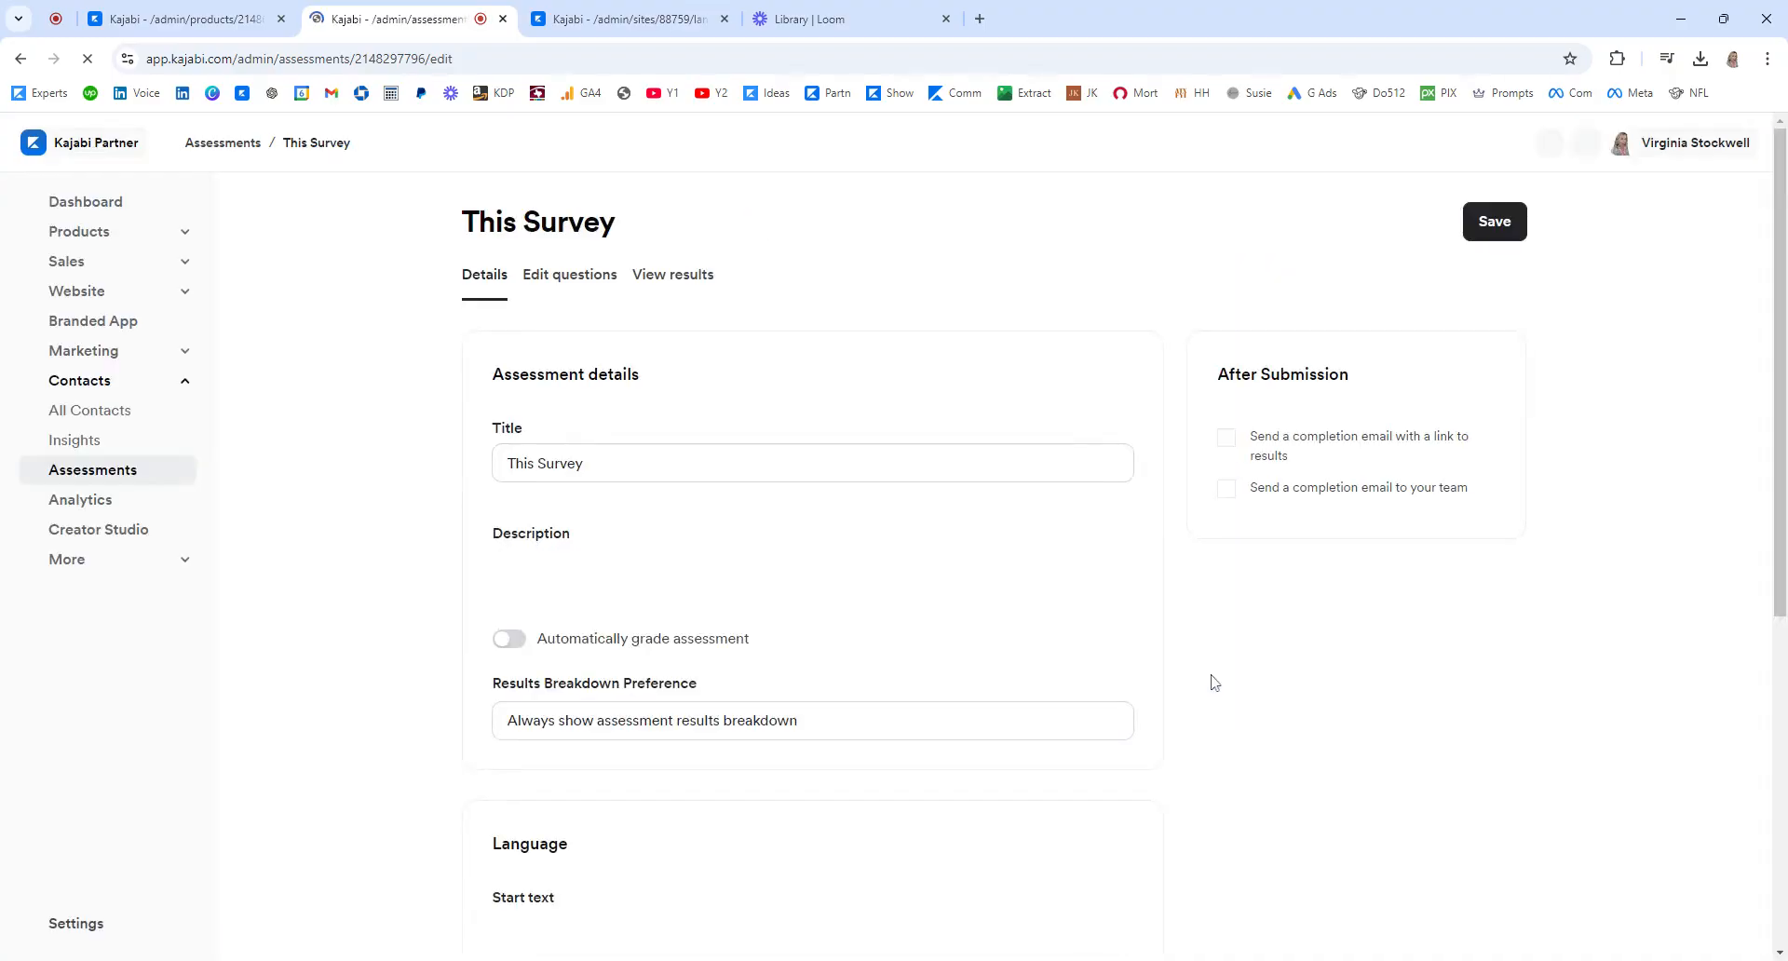
Enable the completion email to the team, enter the recipient's email address, and save the assessment.
scroll(326, 415, down, 2)
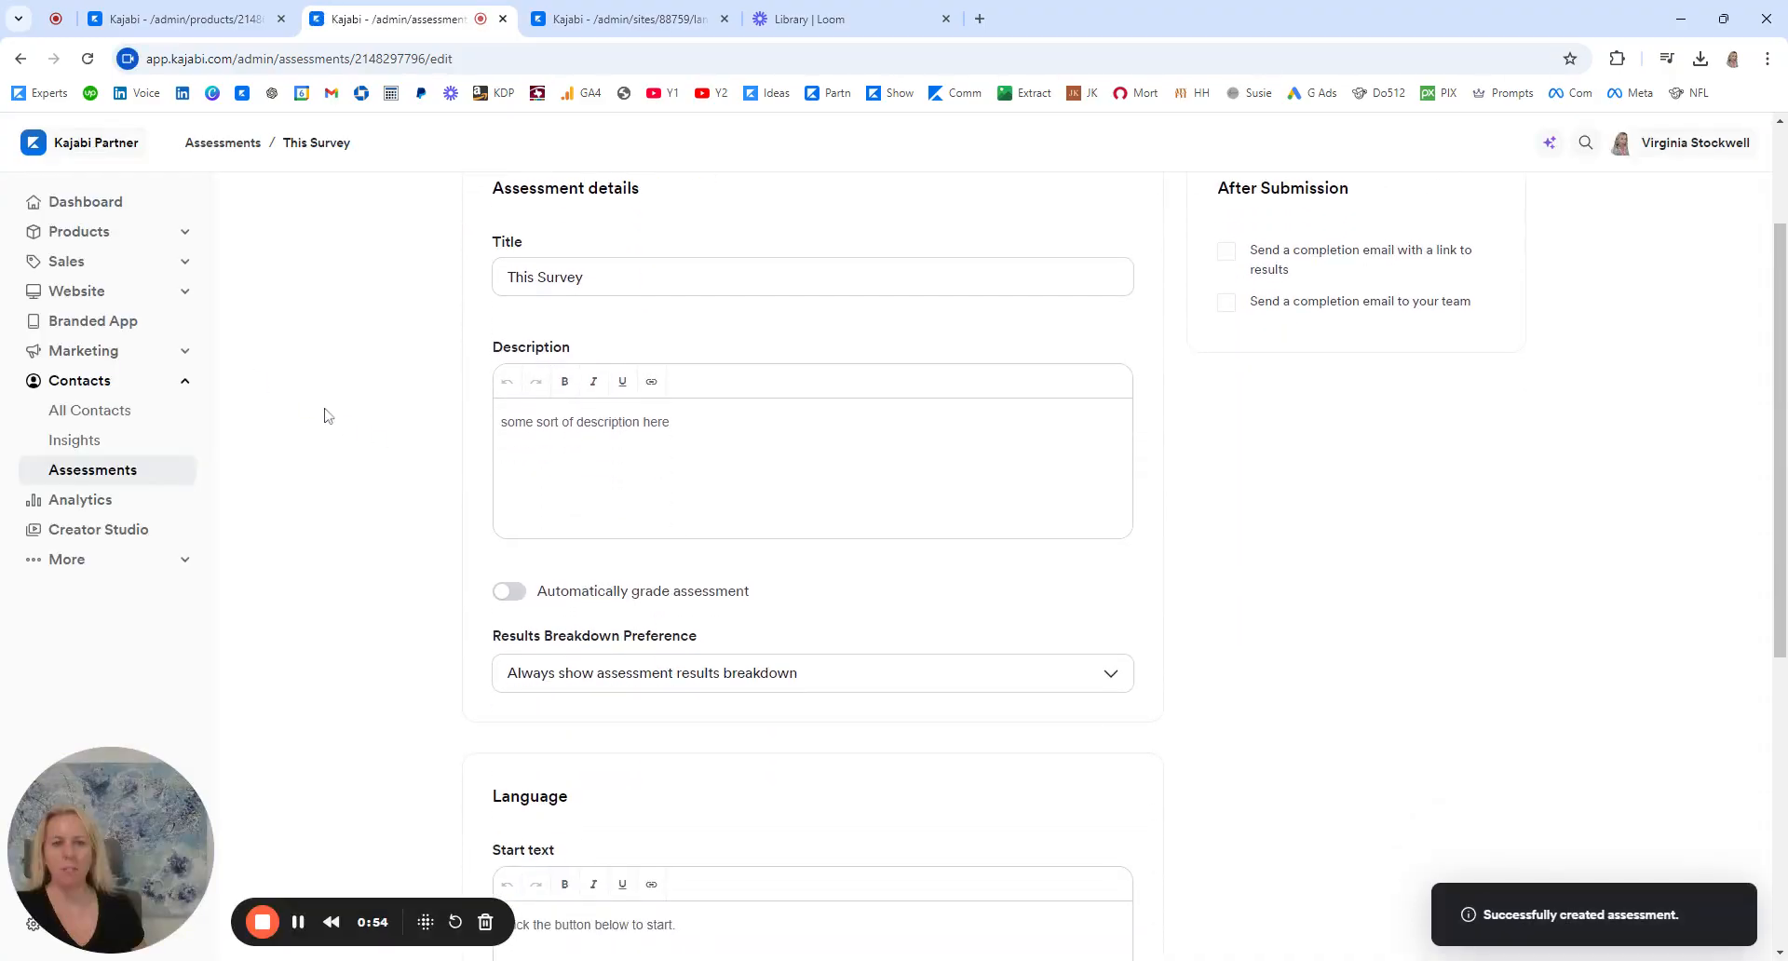
click(1228, 253)
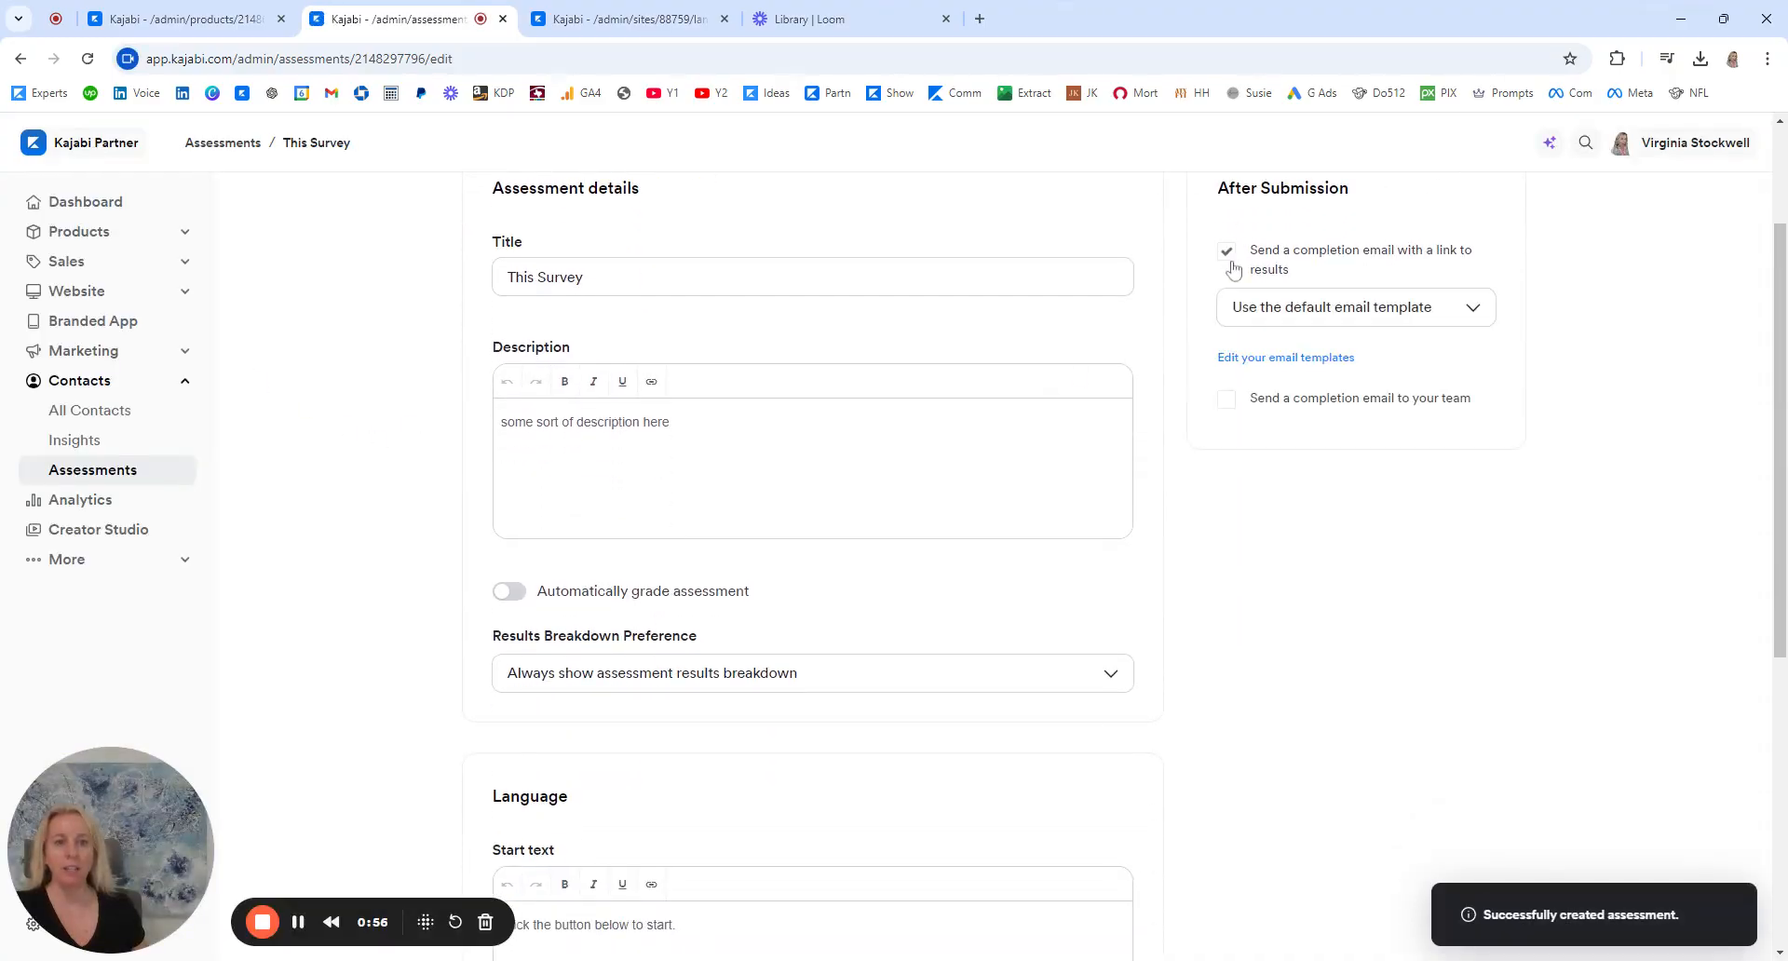
click(1228, 255)
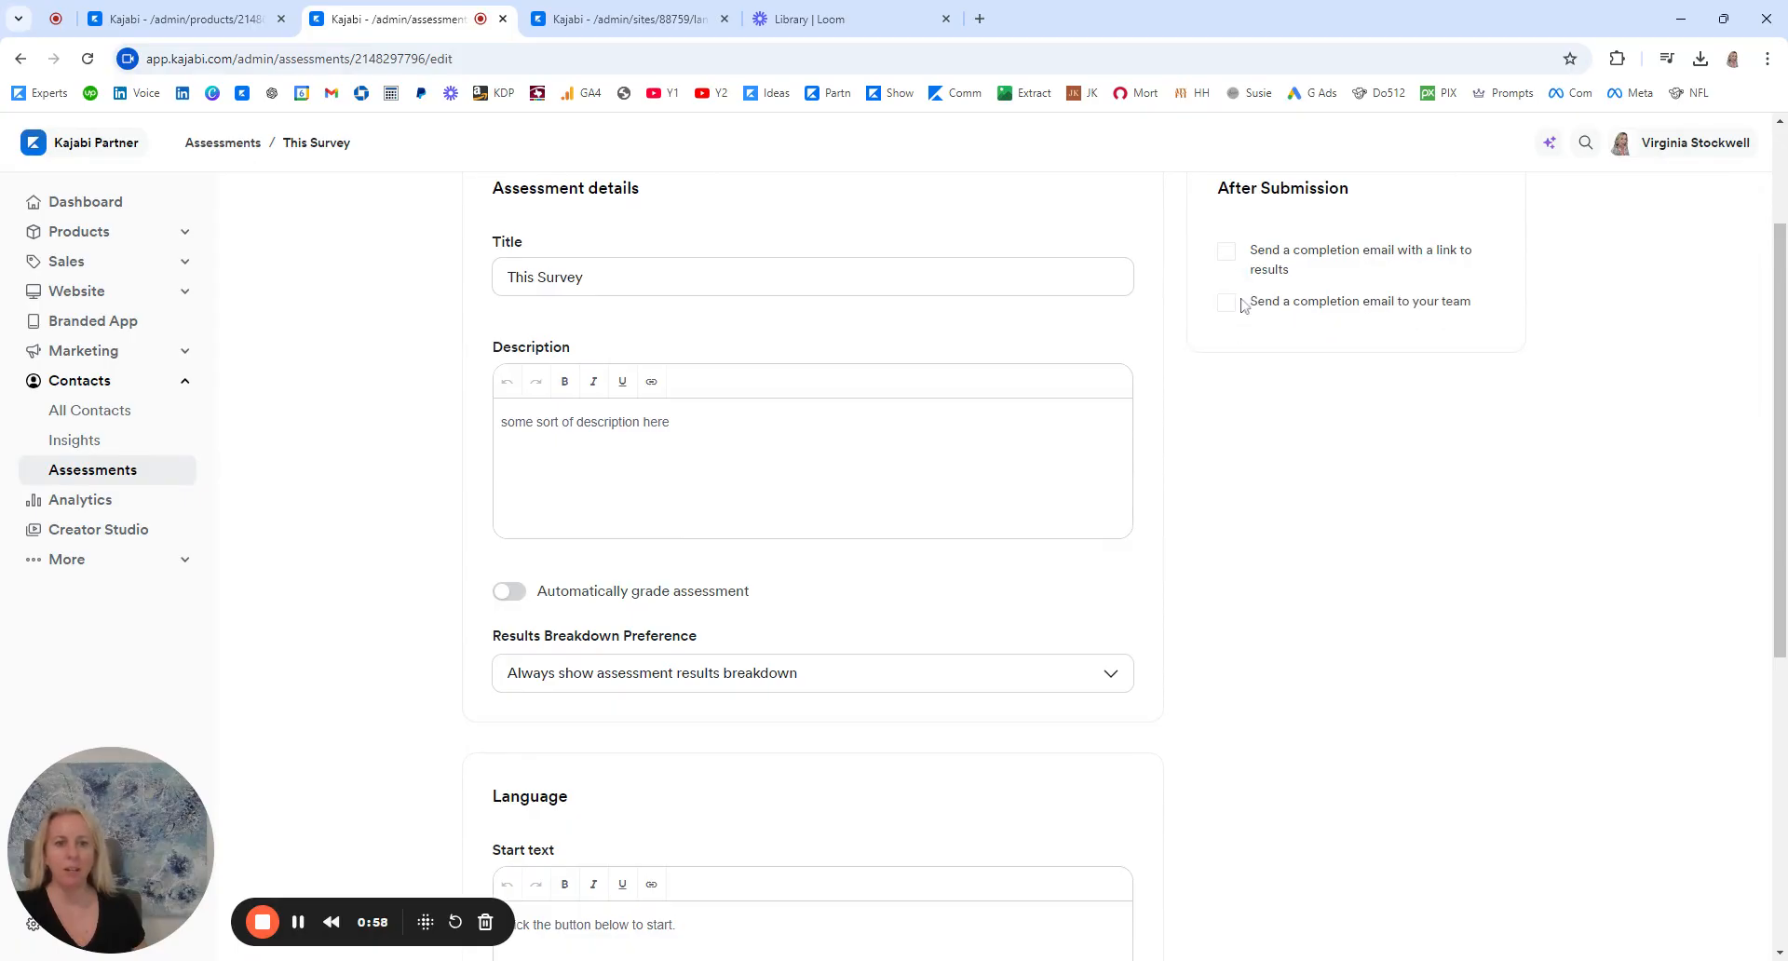
click(1227, 303)
click(1318, 342)
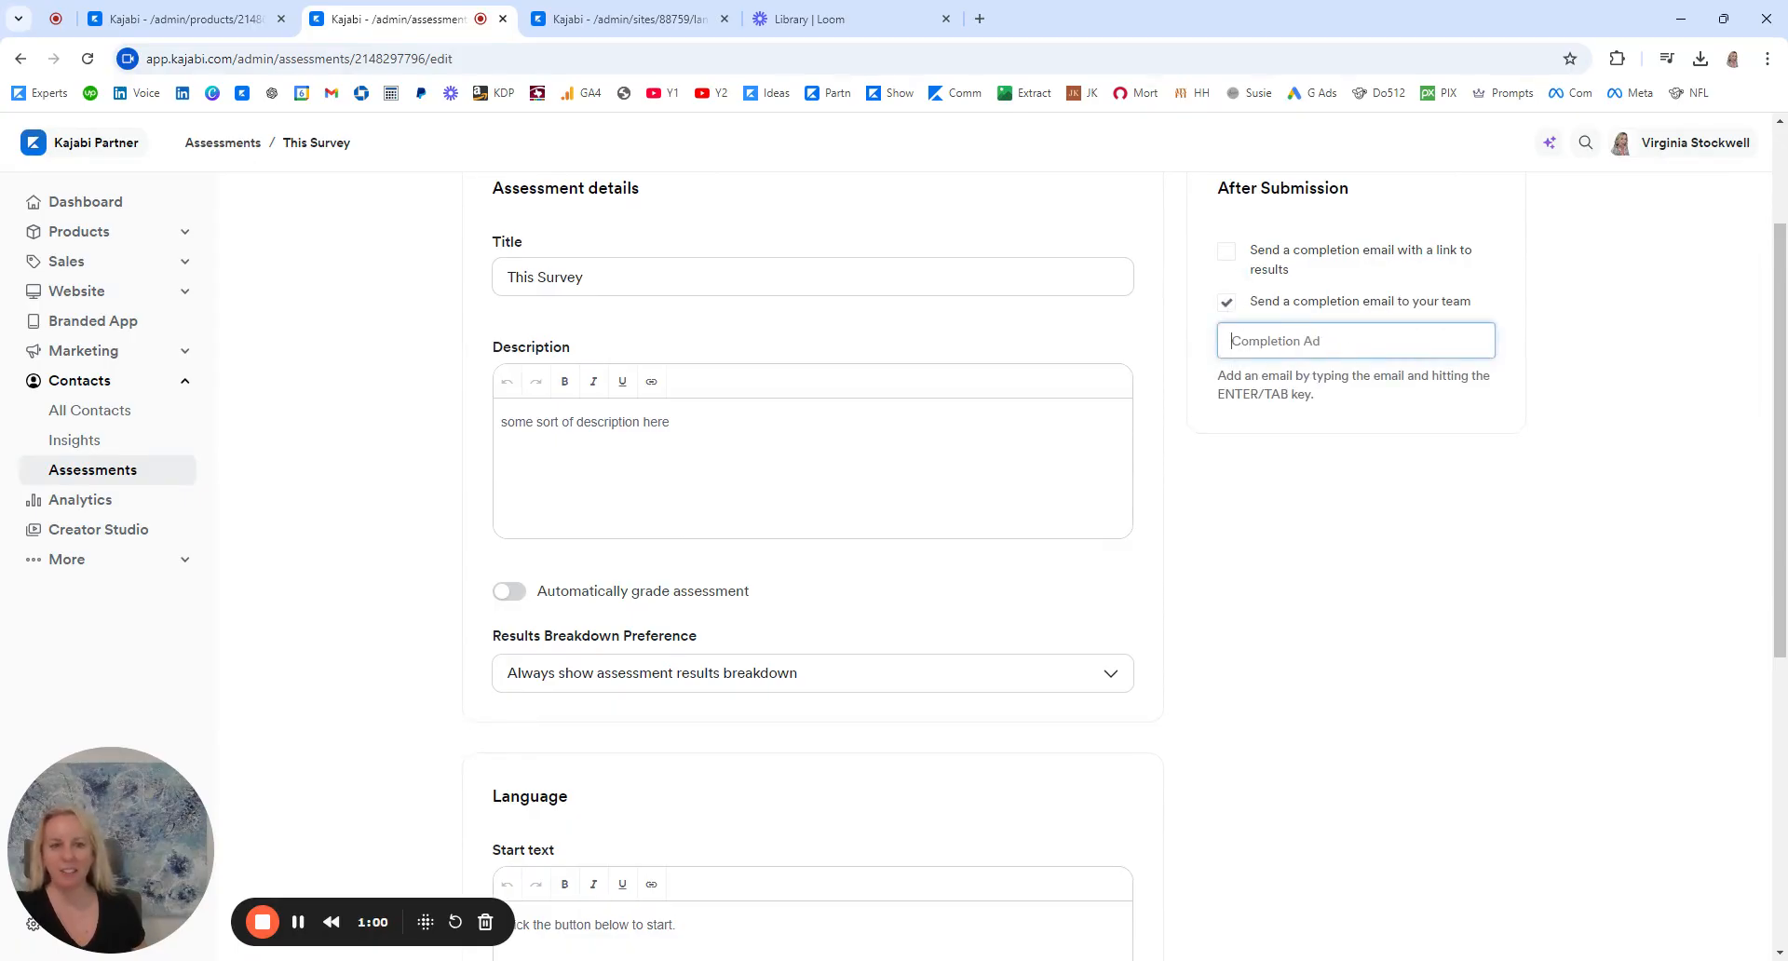
click(1375, 360)
scroll(1508, 391, up, 2)
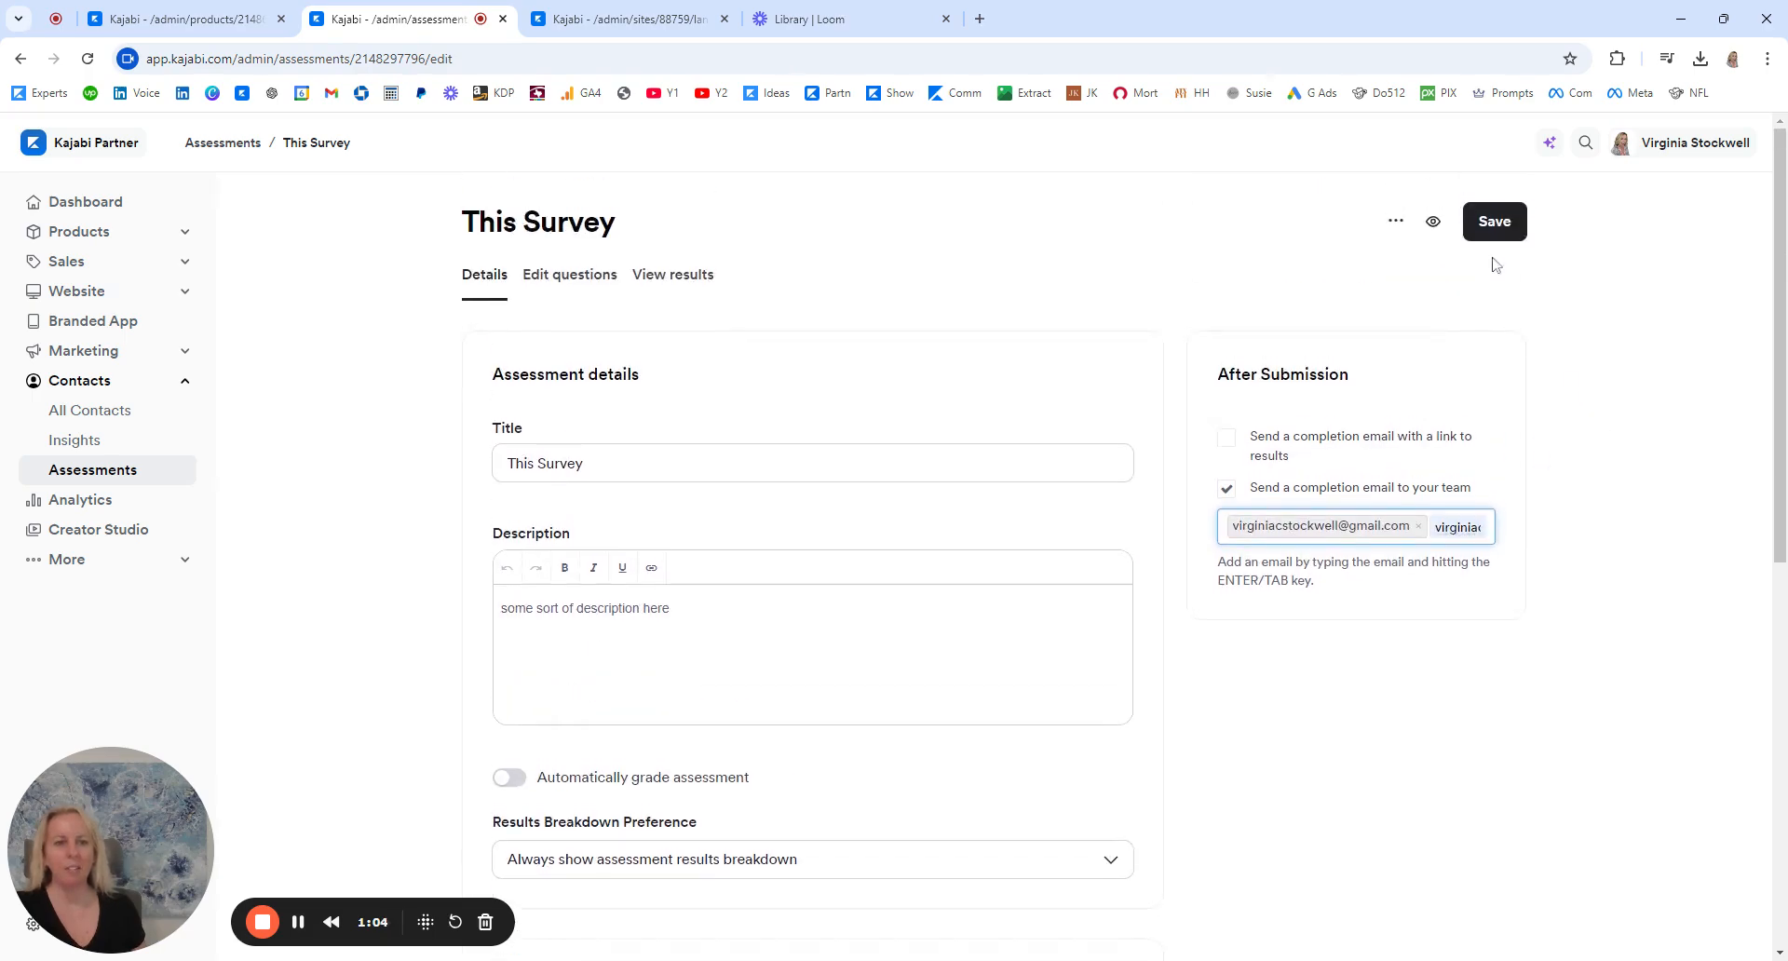
click(1495, 222)
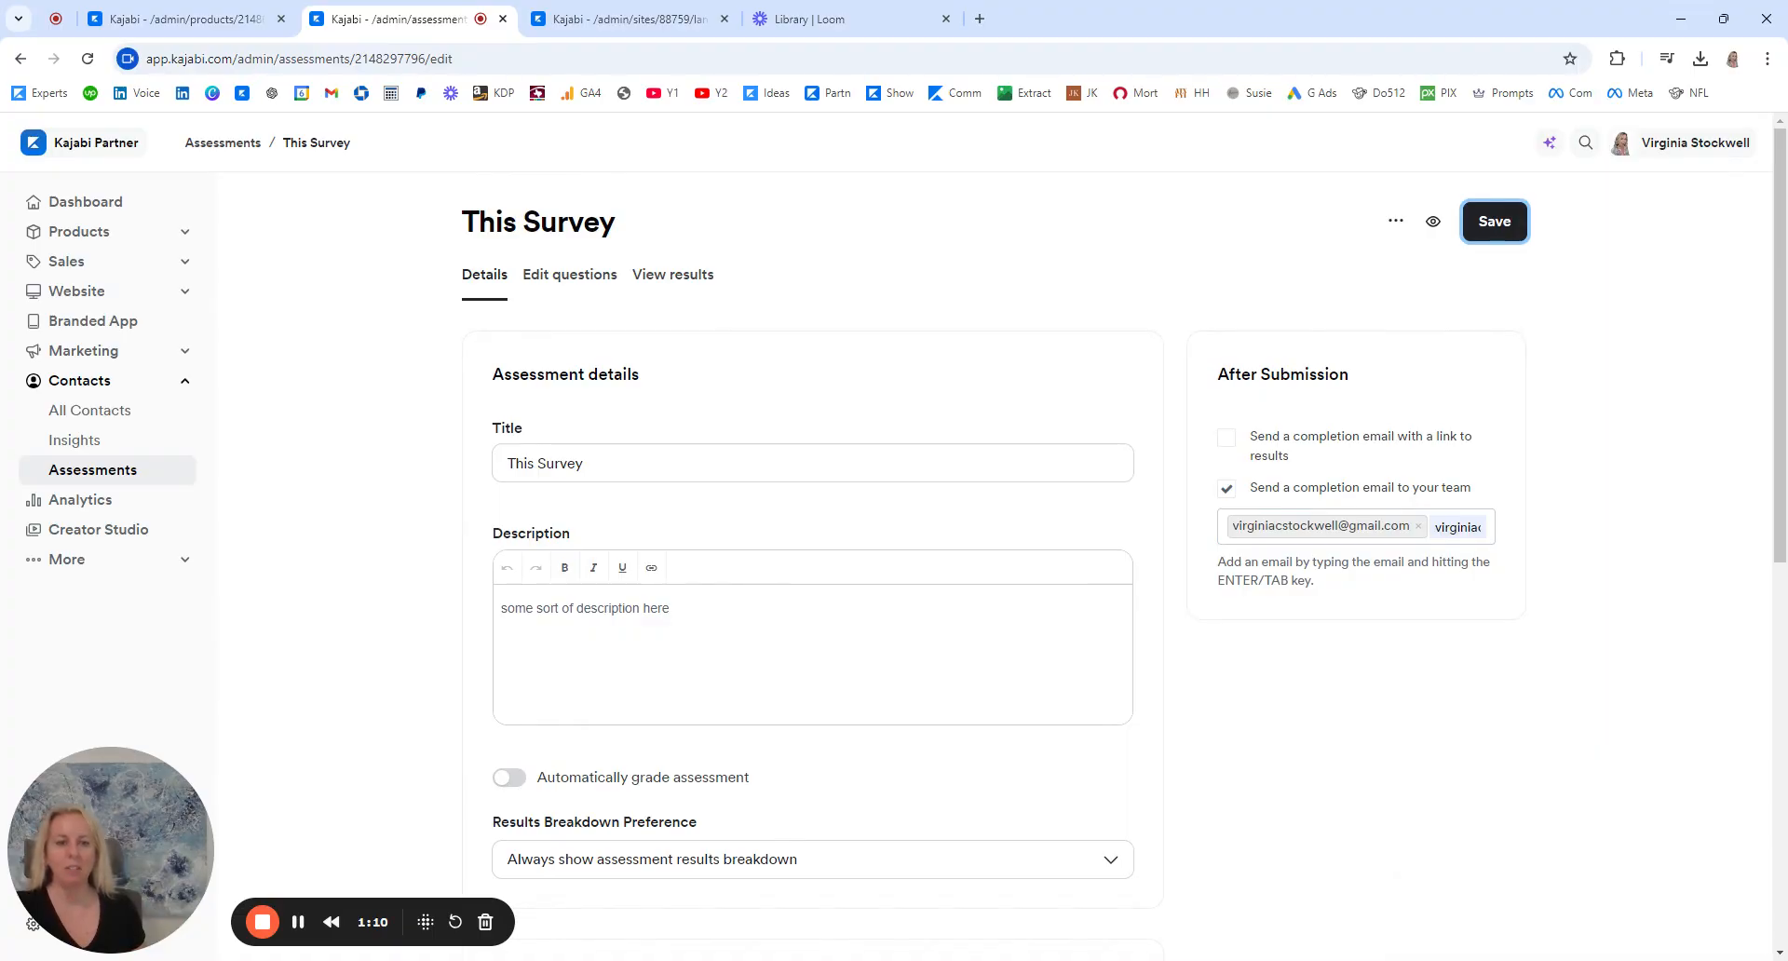
Set the results breakdown preference to "Always hide assessment results breakdown" and save the assessment.
scroll(401, 624, down, 2)
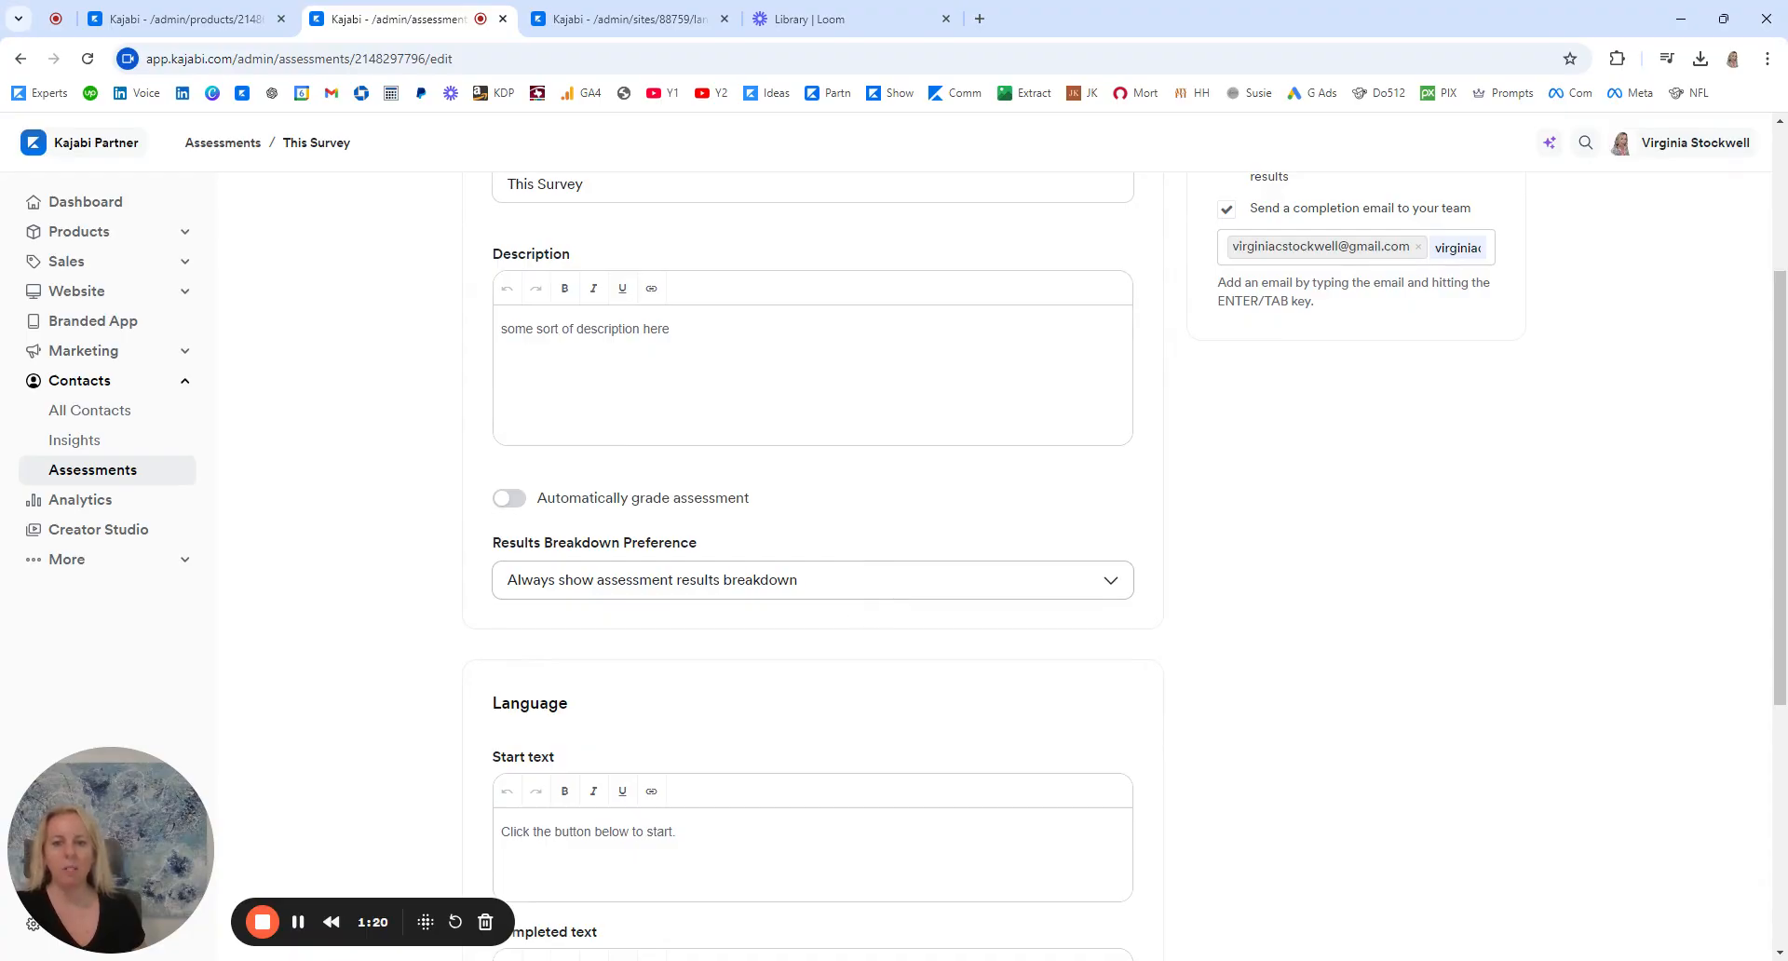
click(667, 658)
scroll(1363, 680, up, 3)
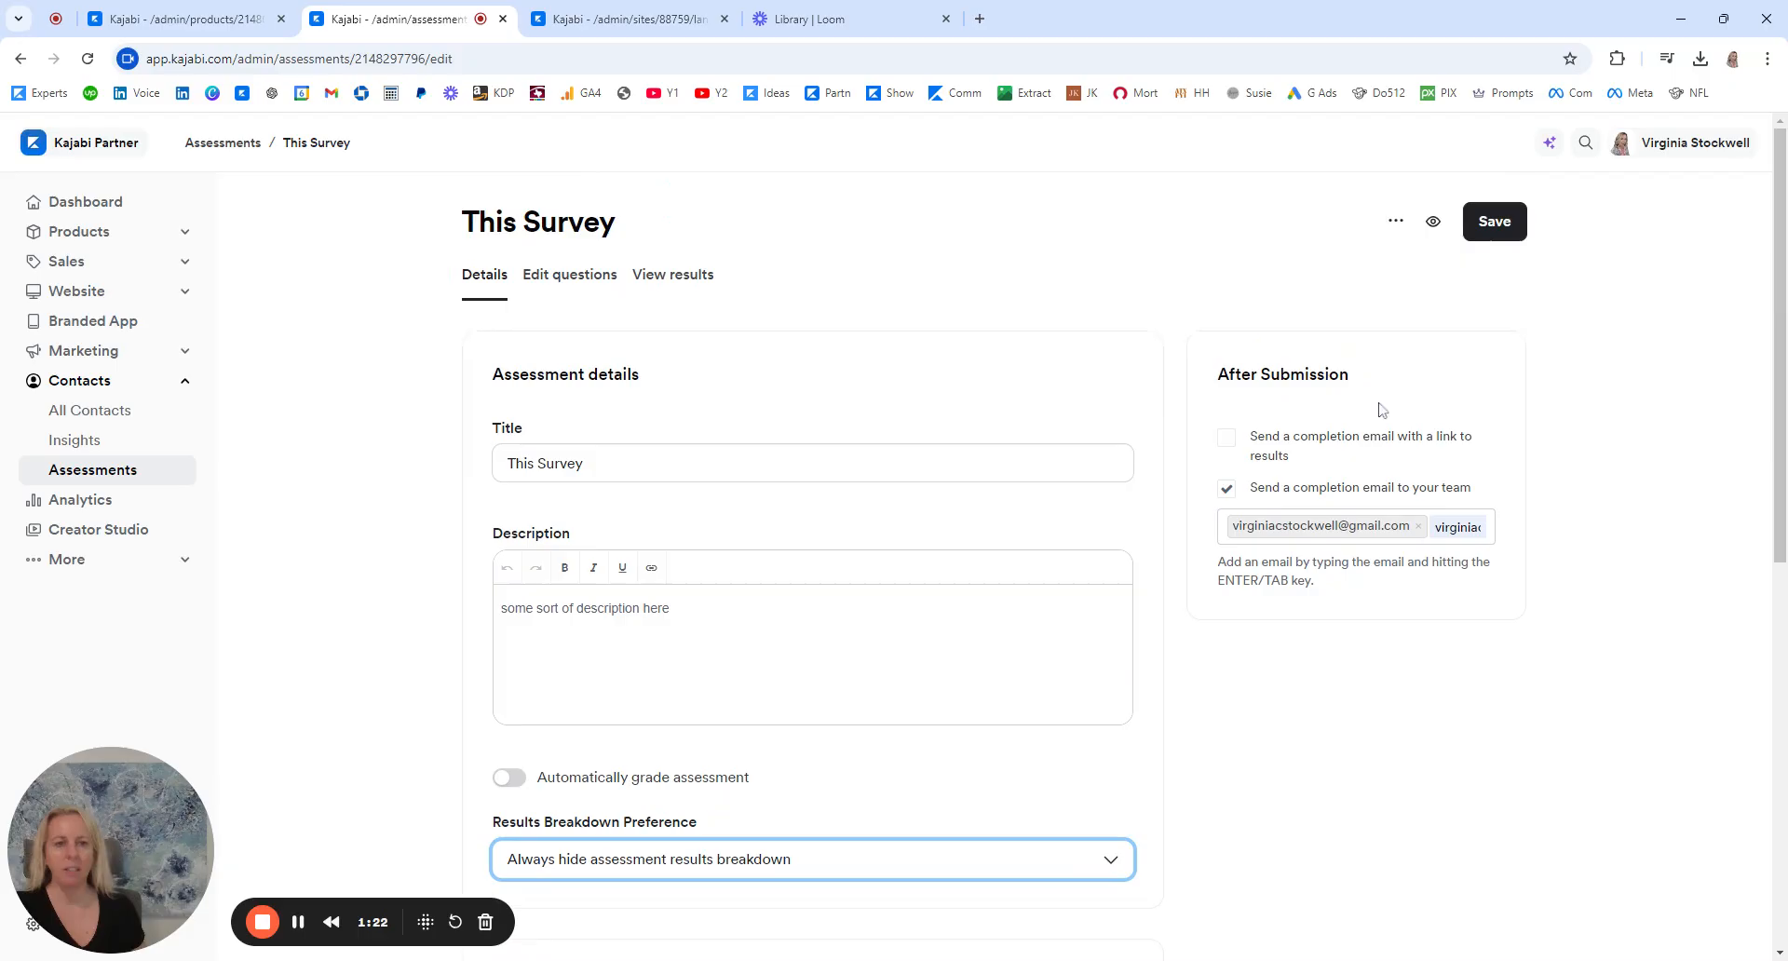
click(1489, 224)
Change the completed text to "You've completed this survey." and save the assessment.
scroll(1432, 613, down, 3)
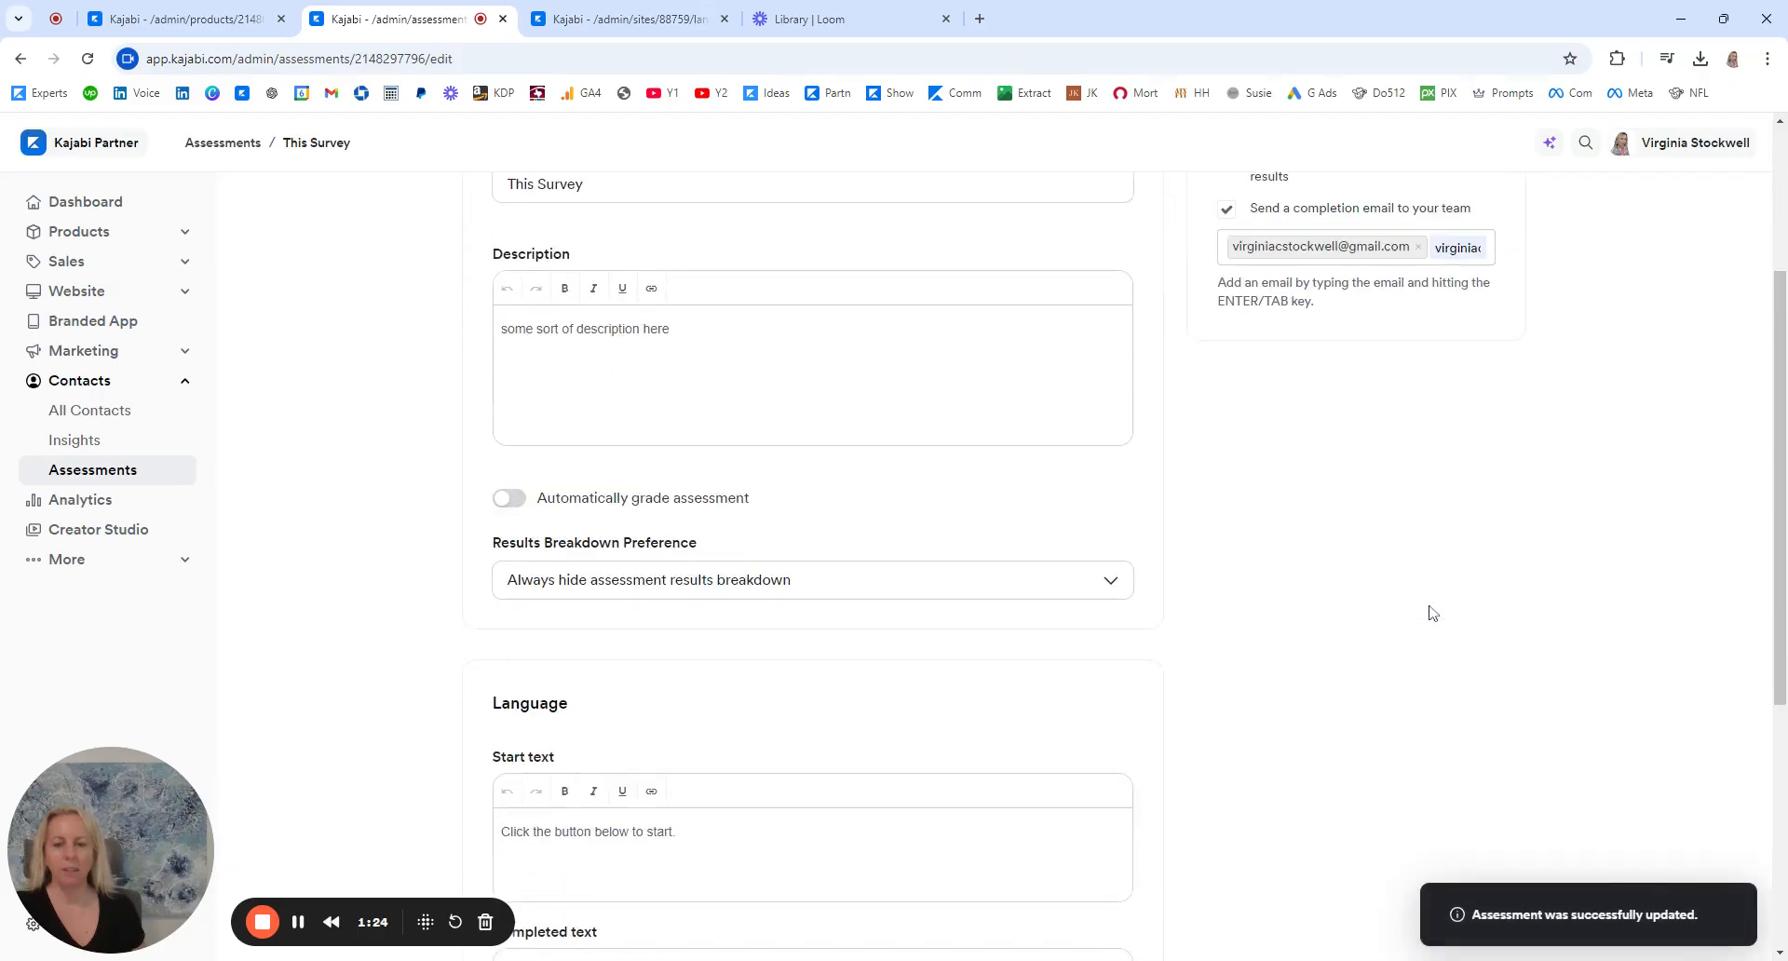
scroll(1432, 612, down, 4)
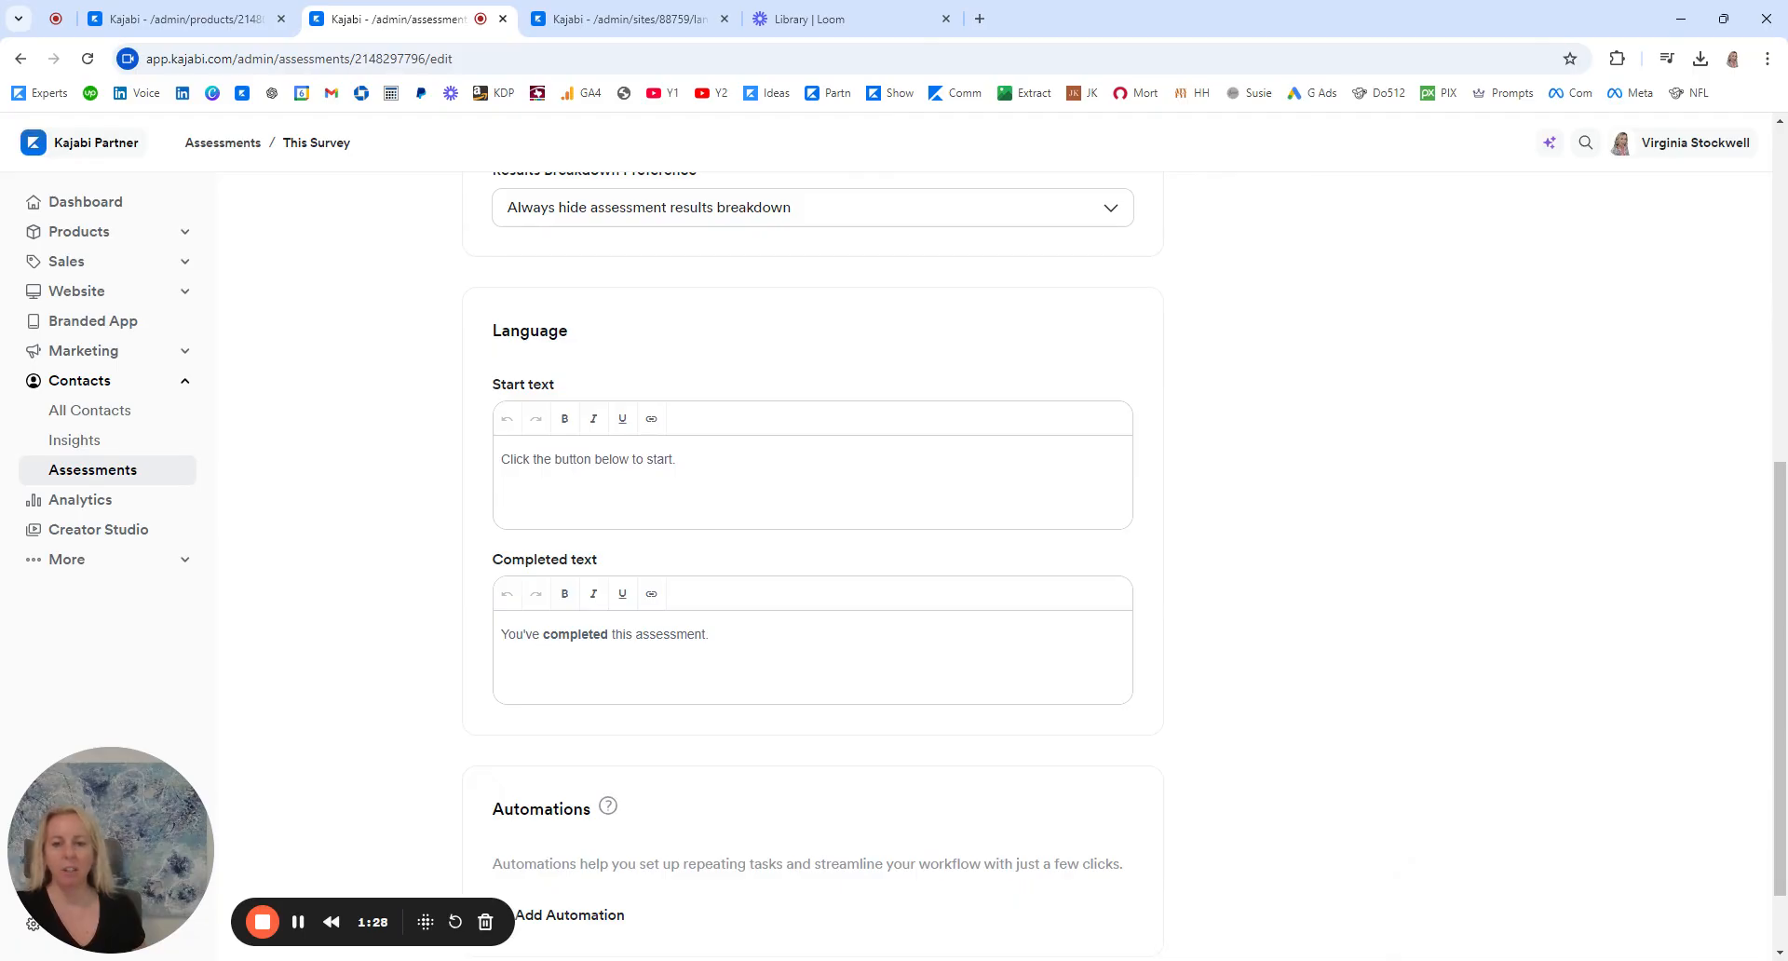
drag(705, 635, 637, 634)
text(survey)
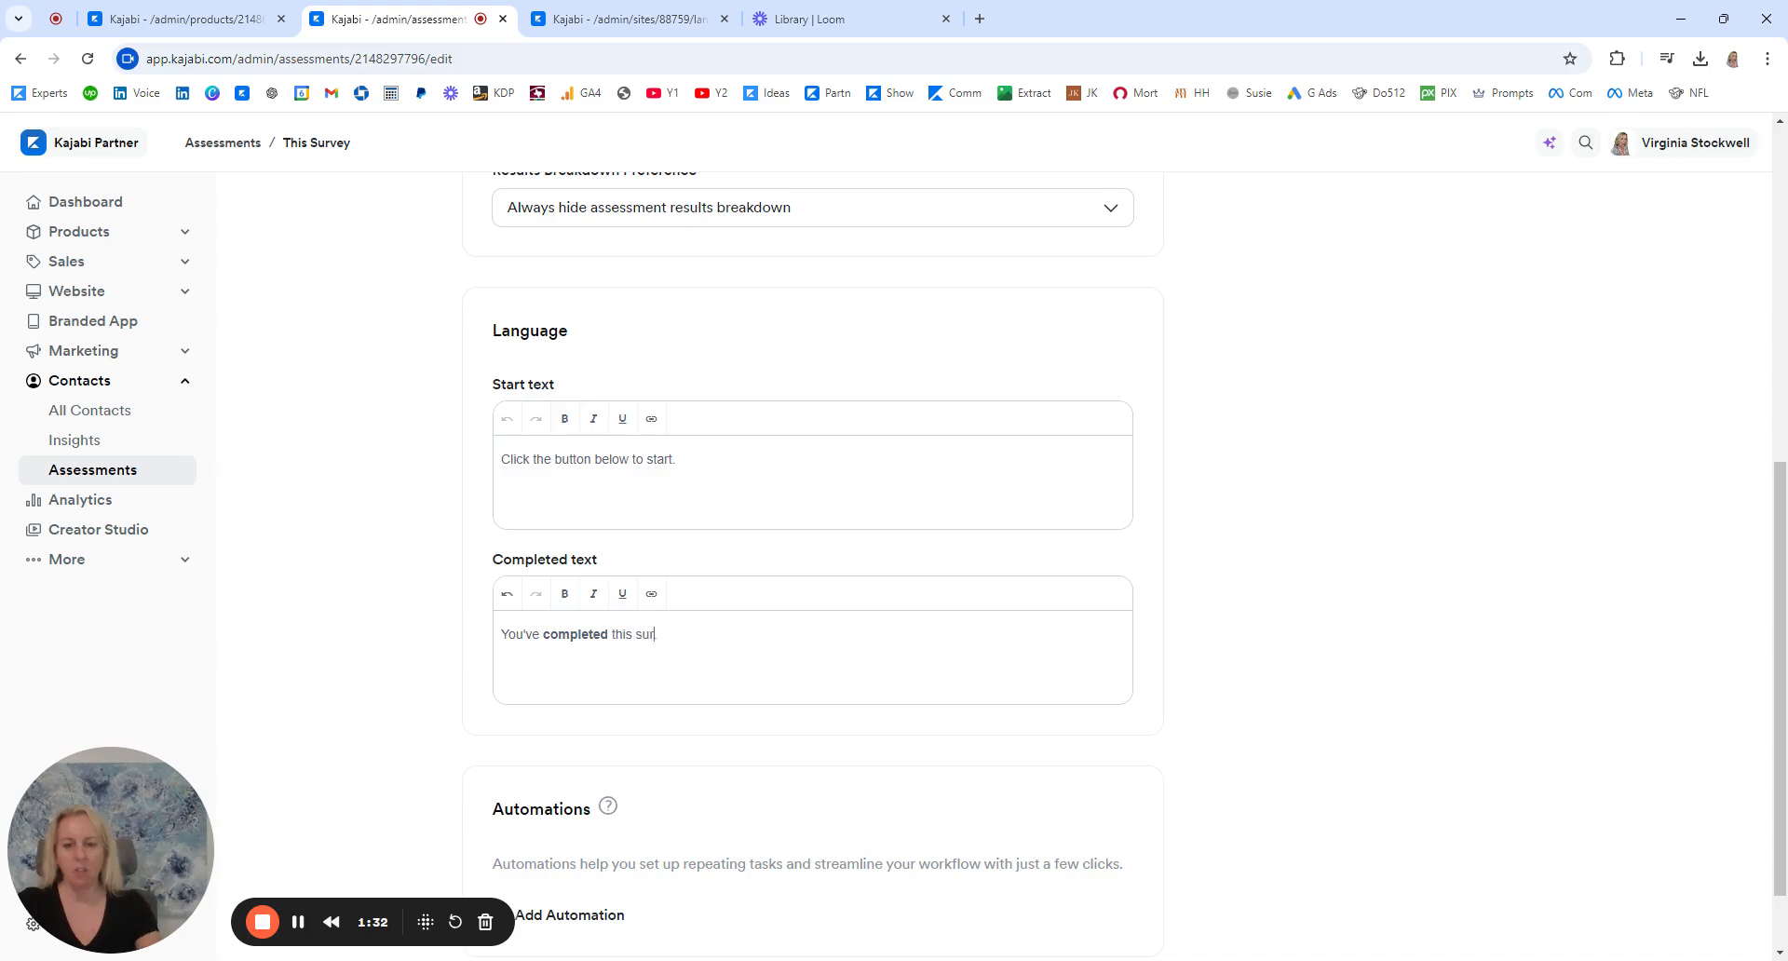
scroll(1217, 379, up, 7)
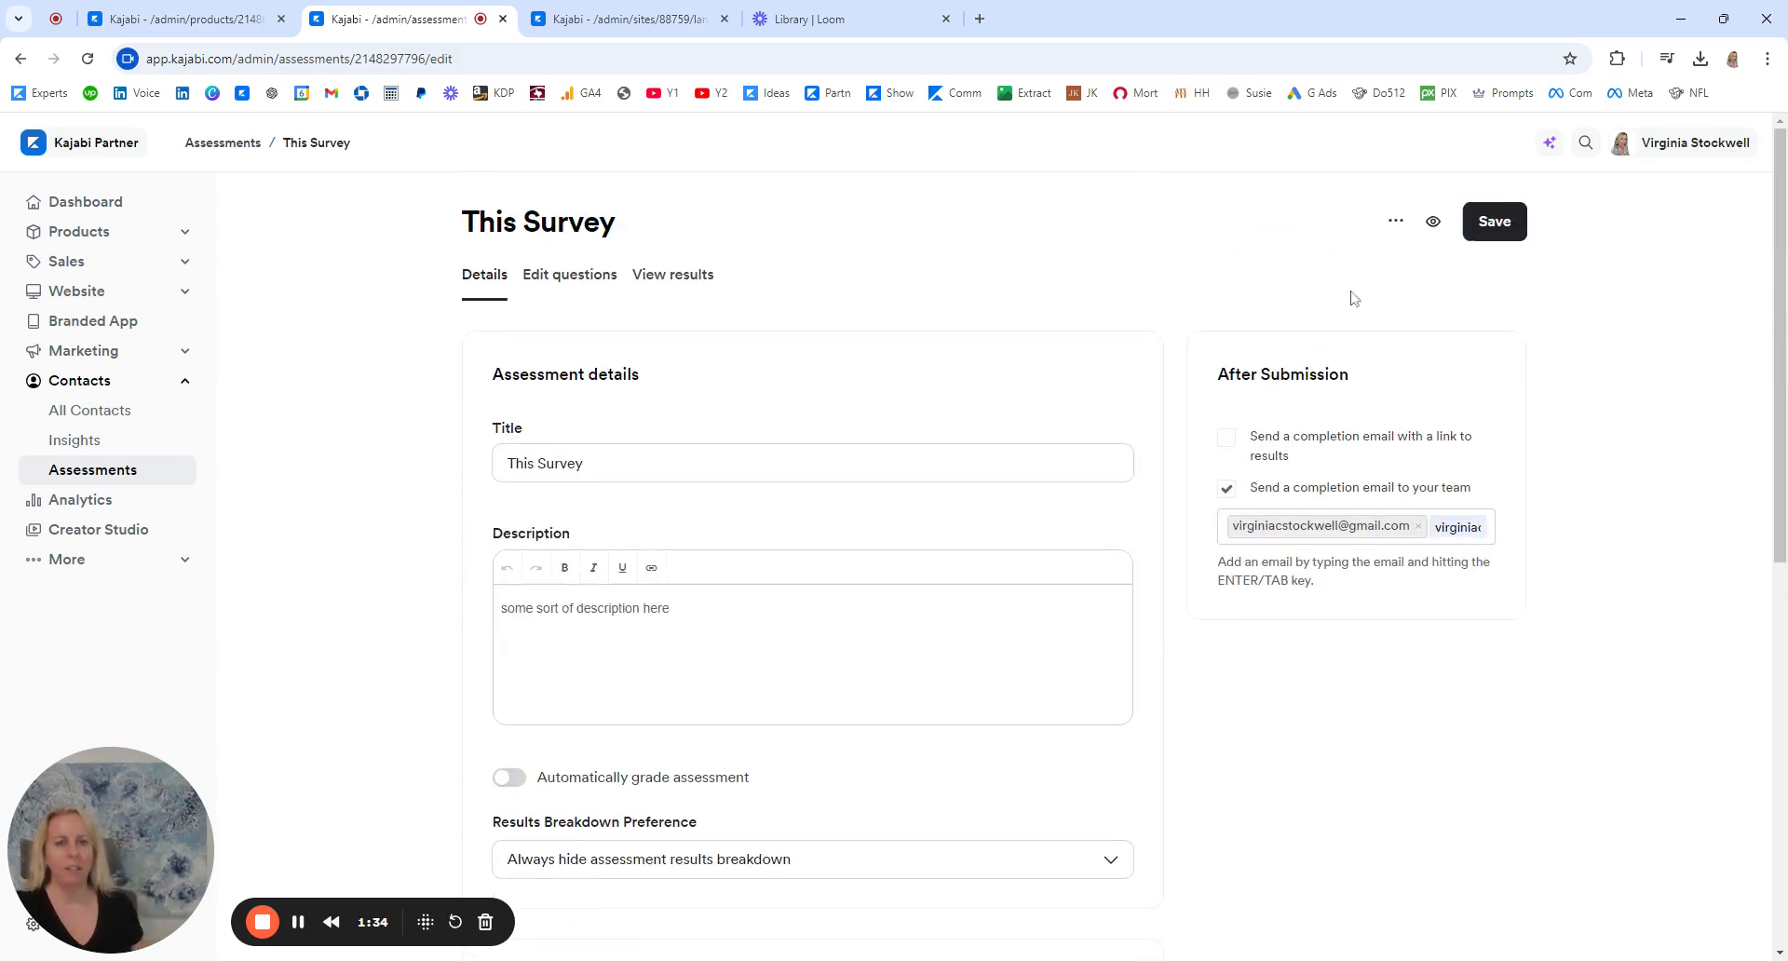
click(1492, 223)
Open the survey's questions for editing and add a multiple selection question.
scroll(1289, 594, down, 8)
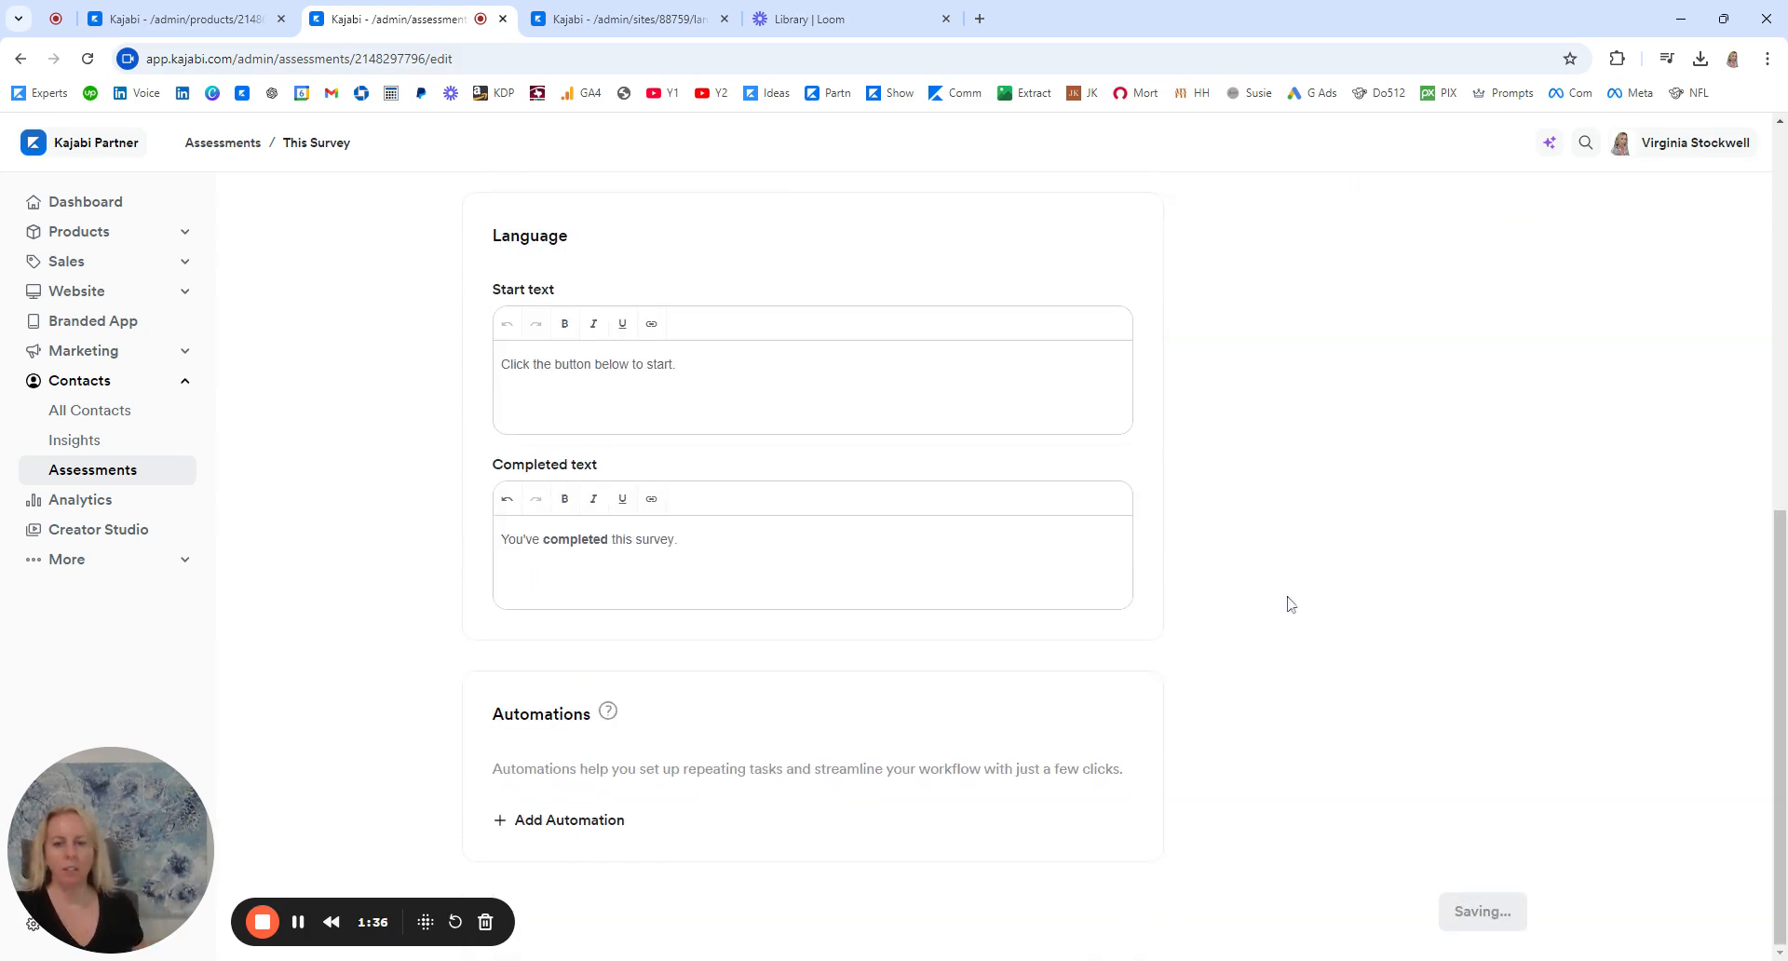
scroll(1435, 457, up, 6)
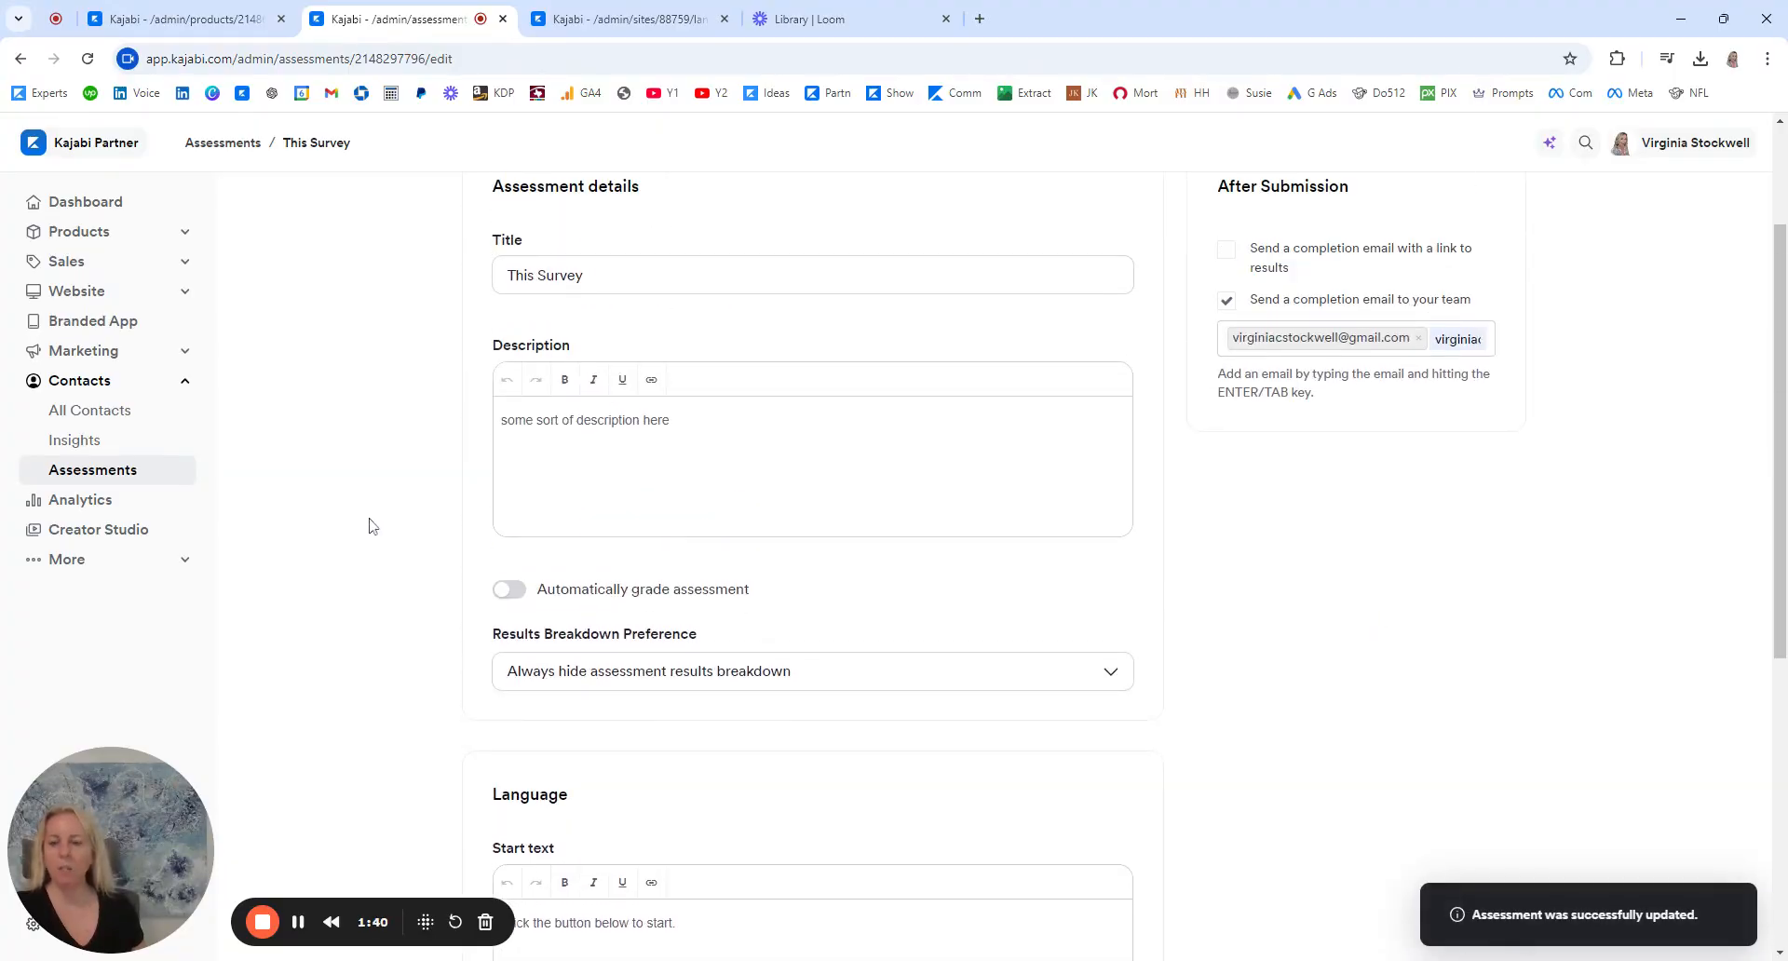
scroll(369, 525, up, 2)
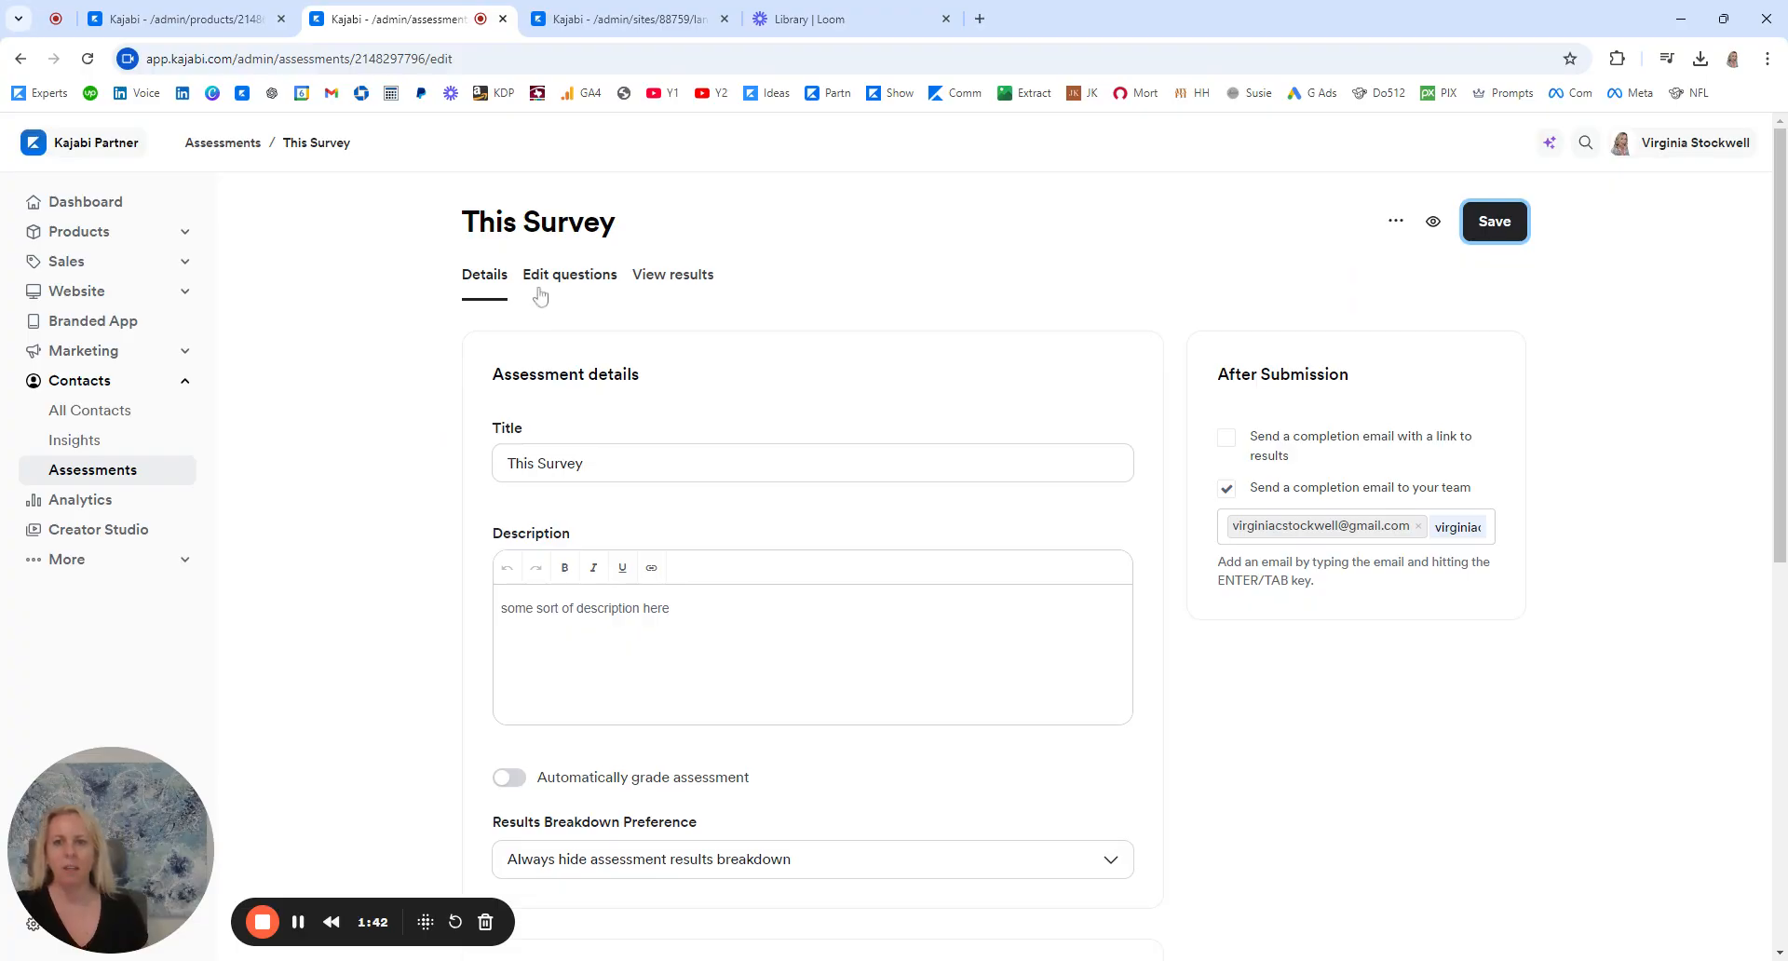
click(569, 276)
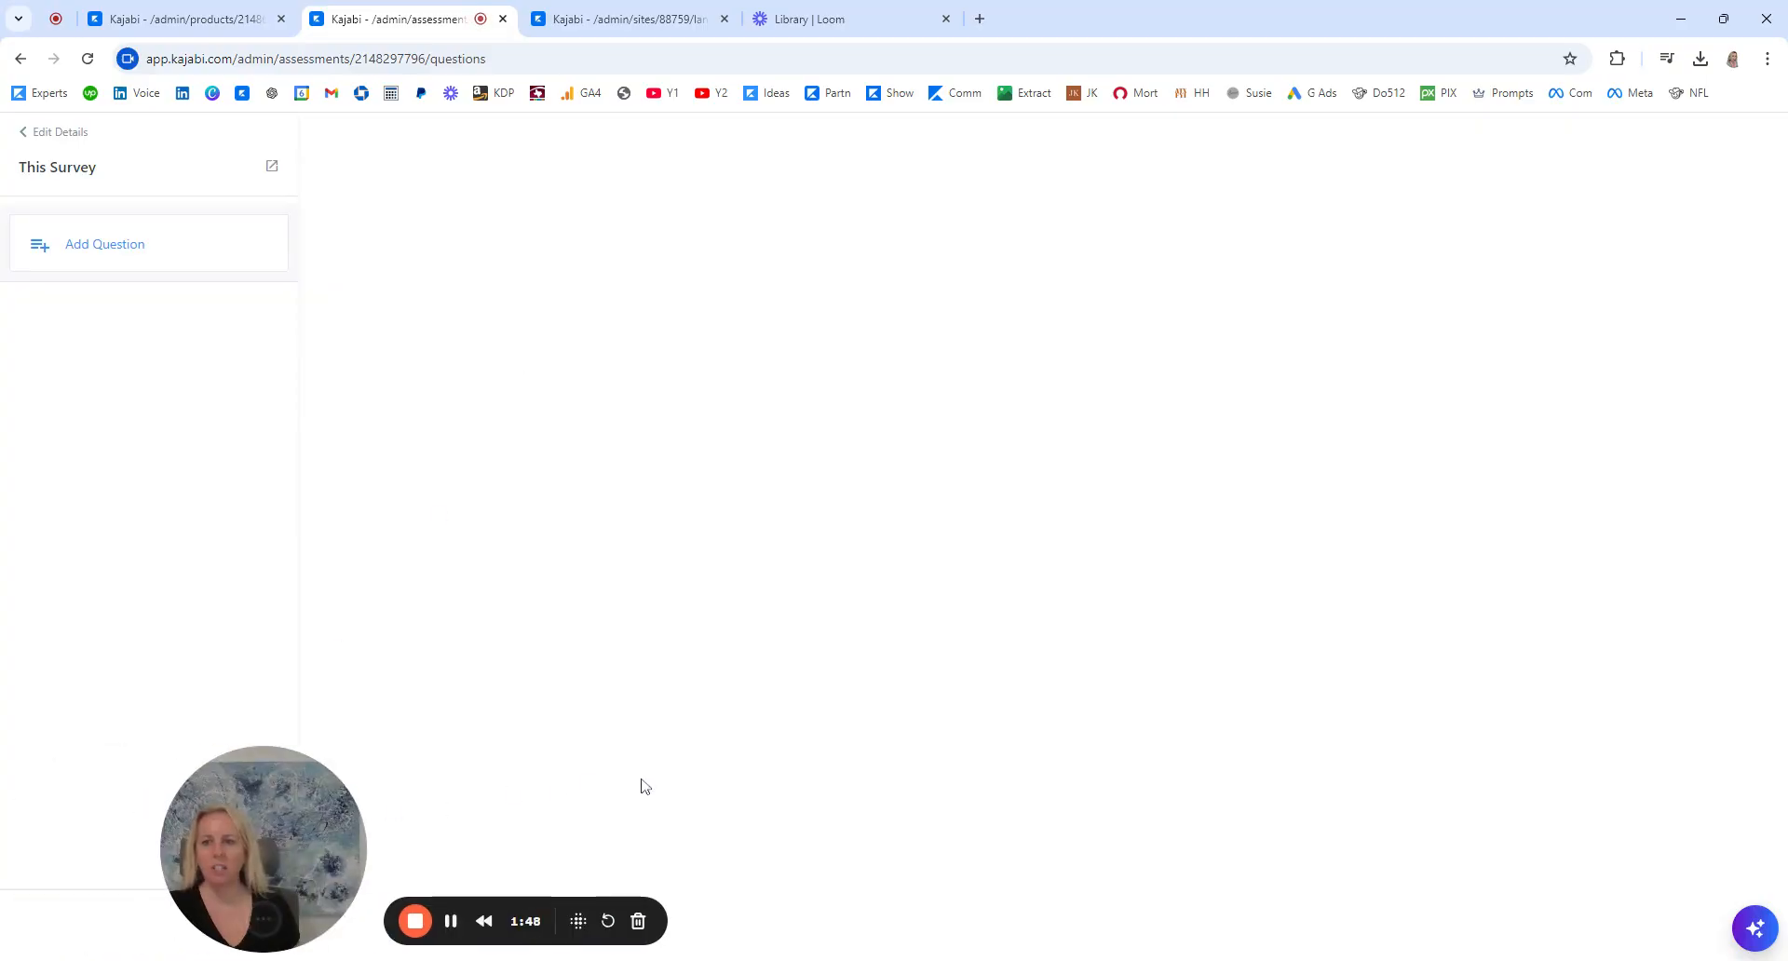
drag(642, 780, 1178, 769)
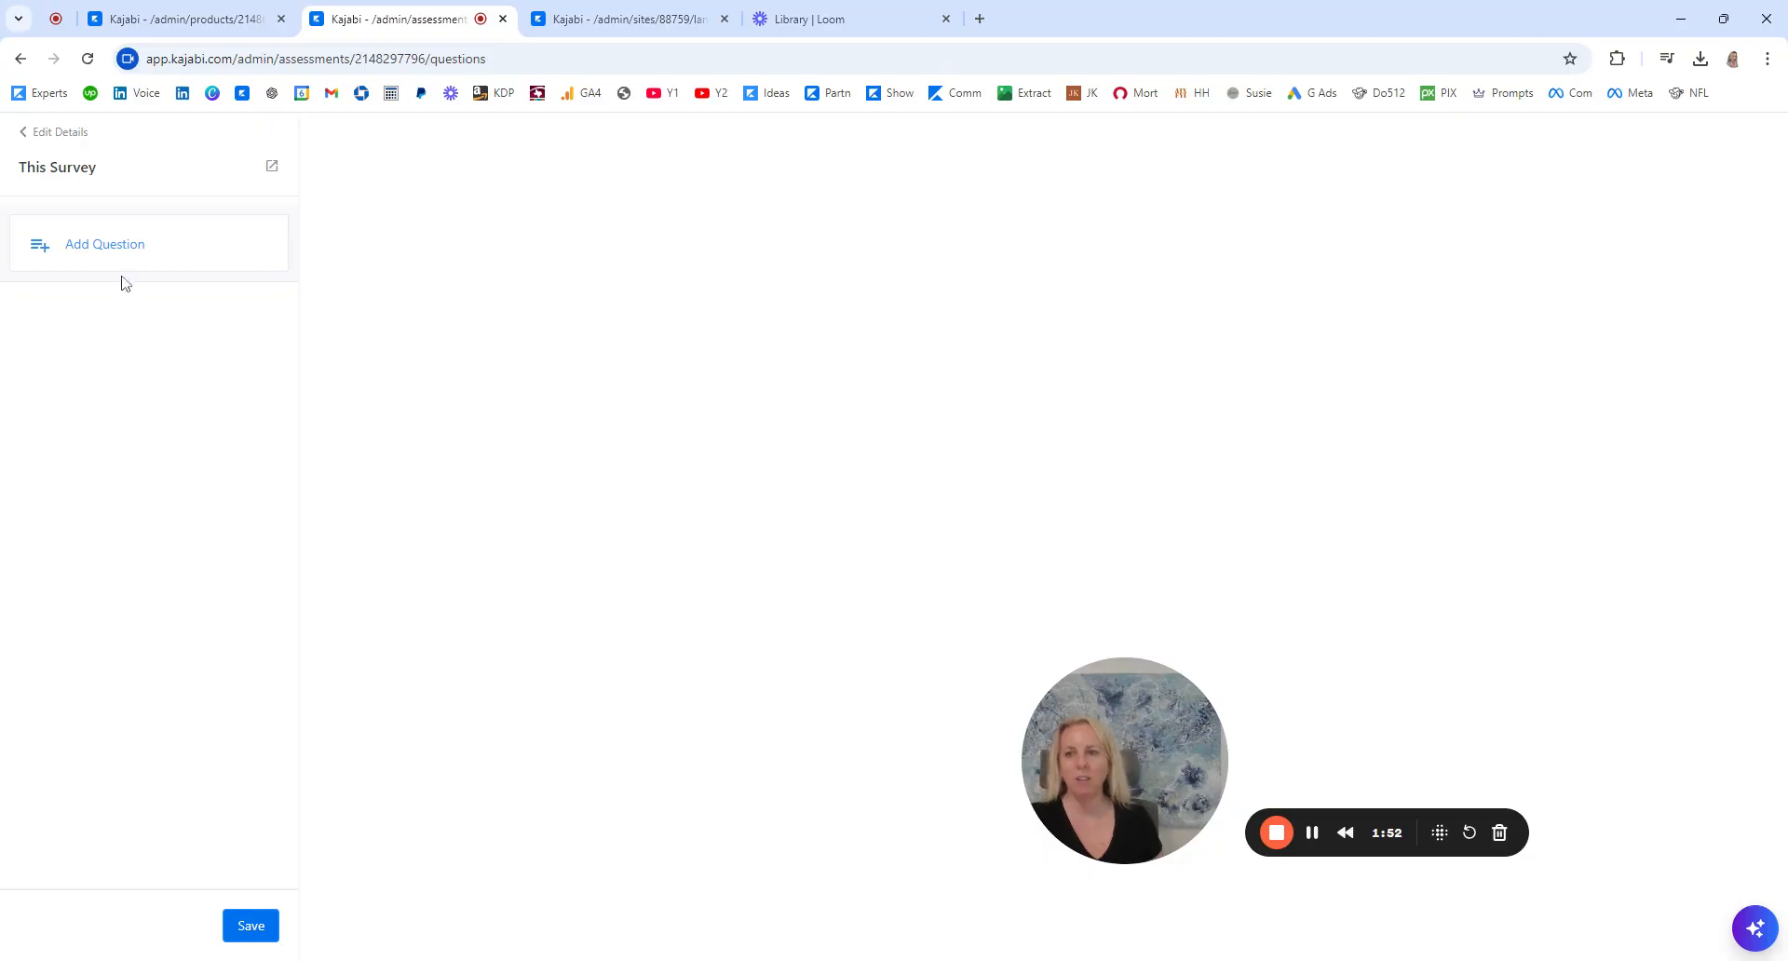
click(132, 247)
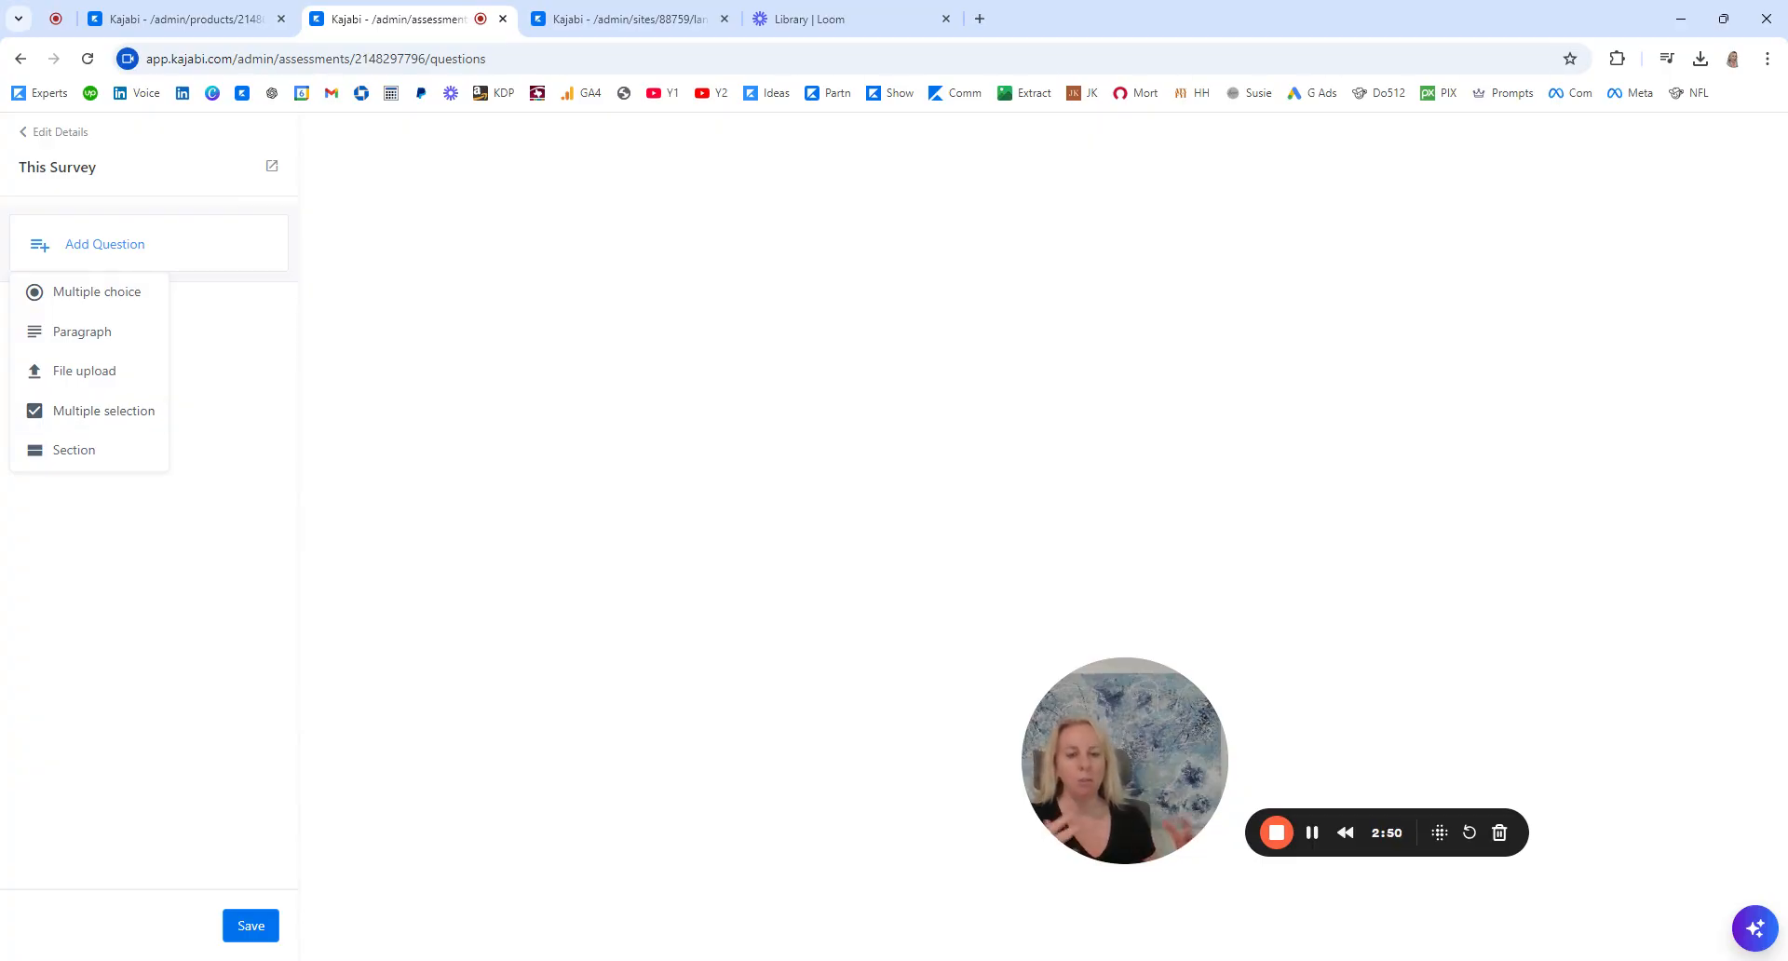
click(126, 253)
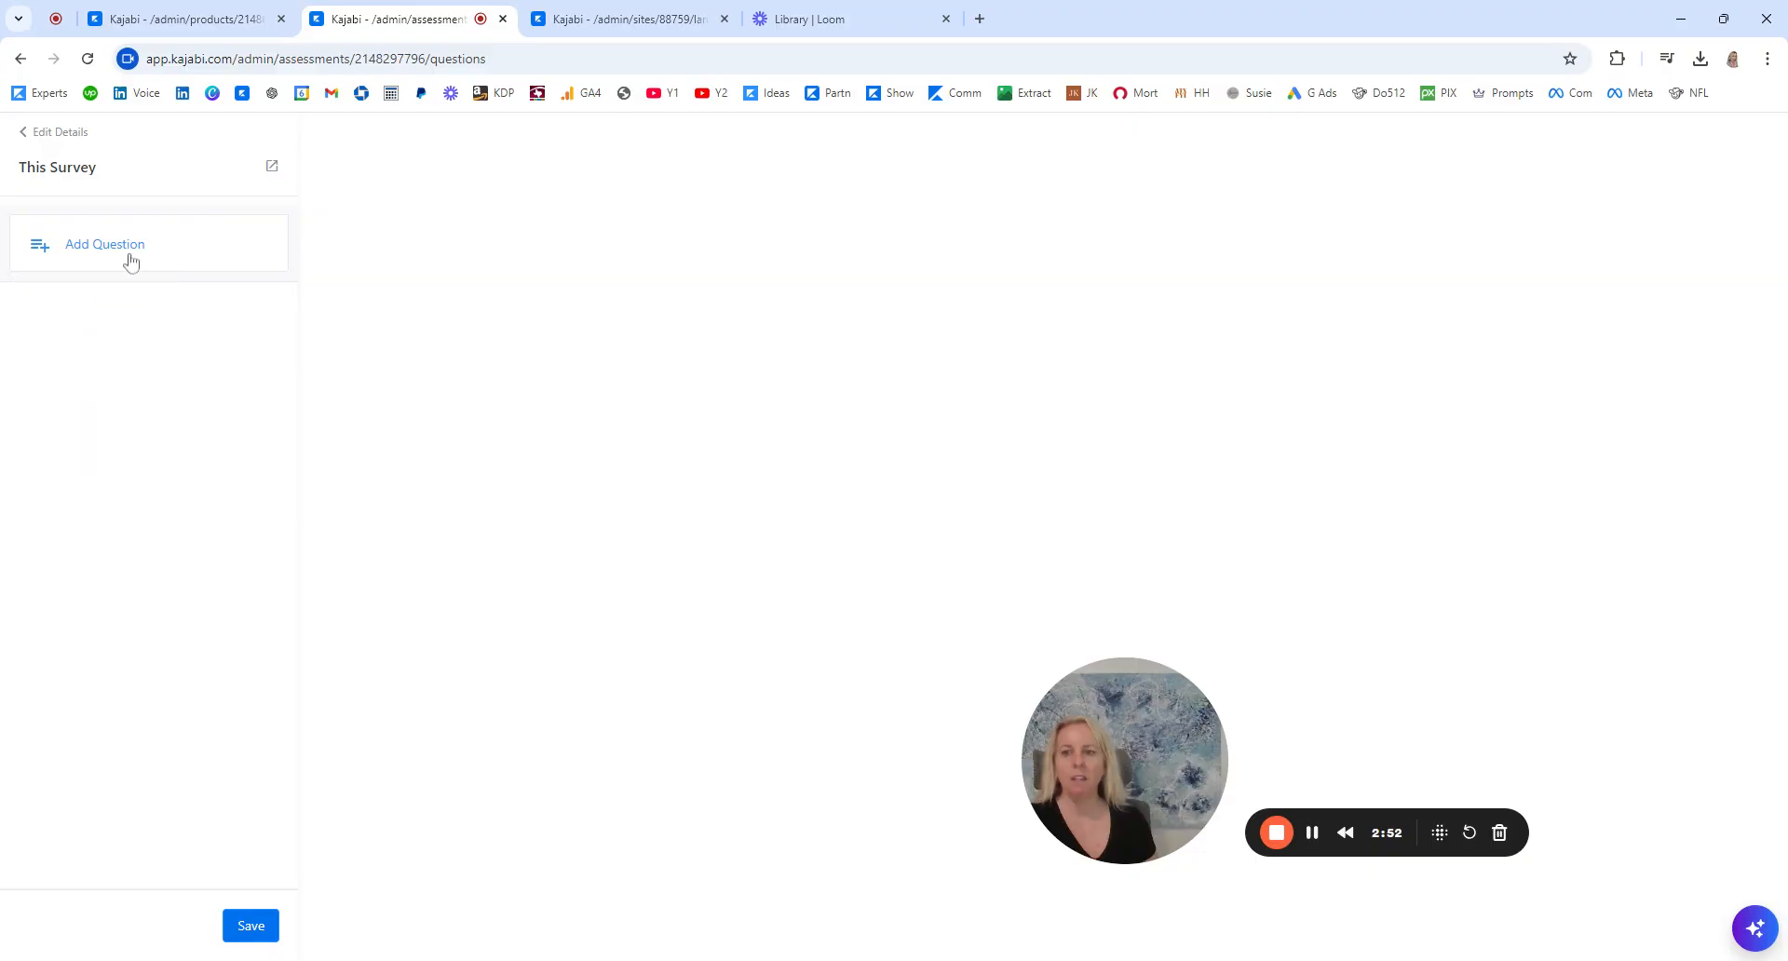
click(112, 256)
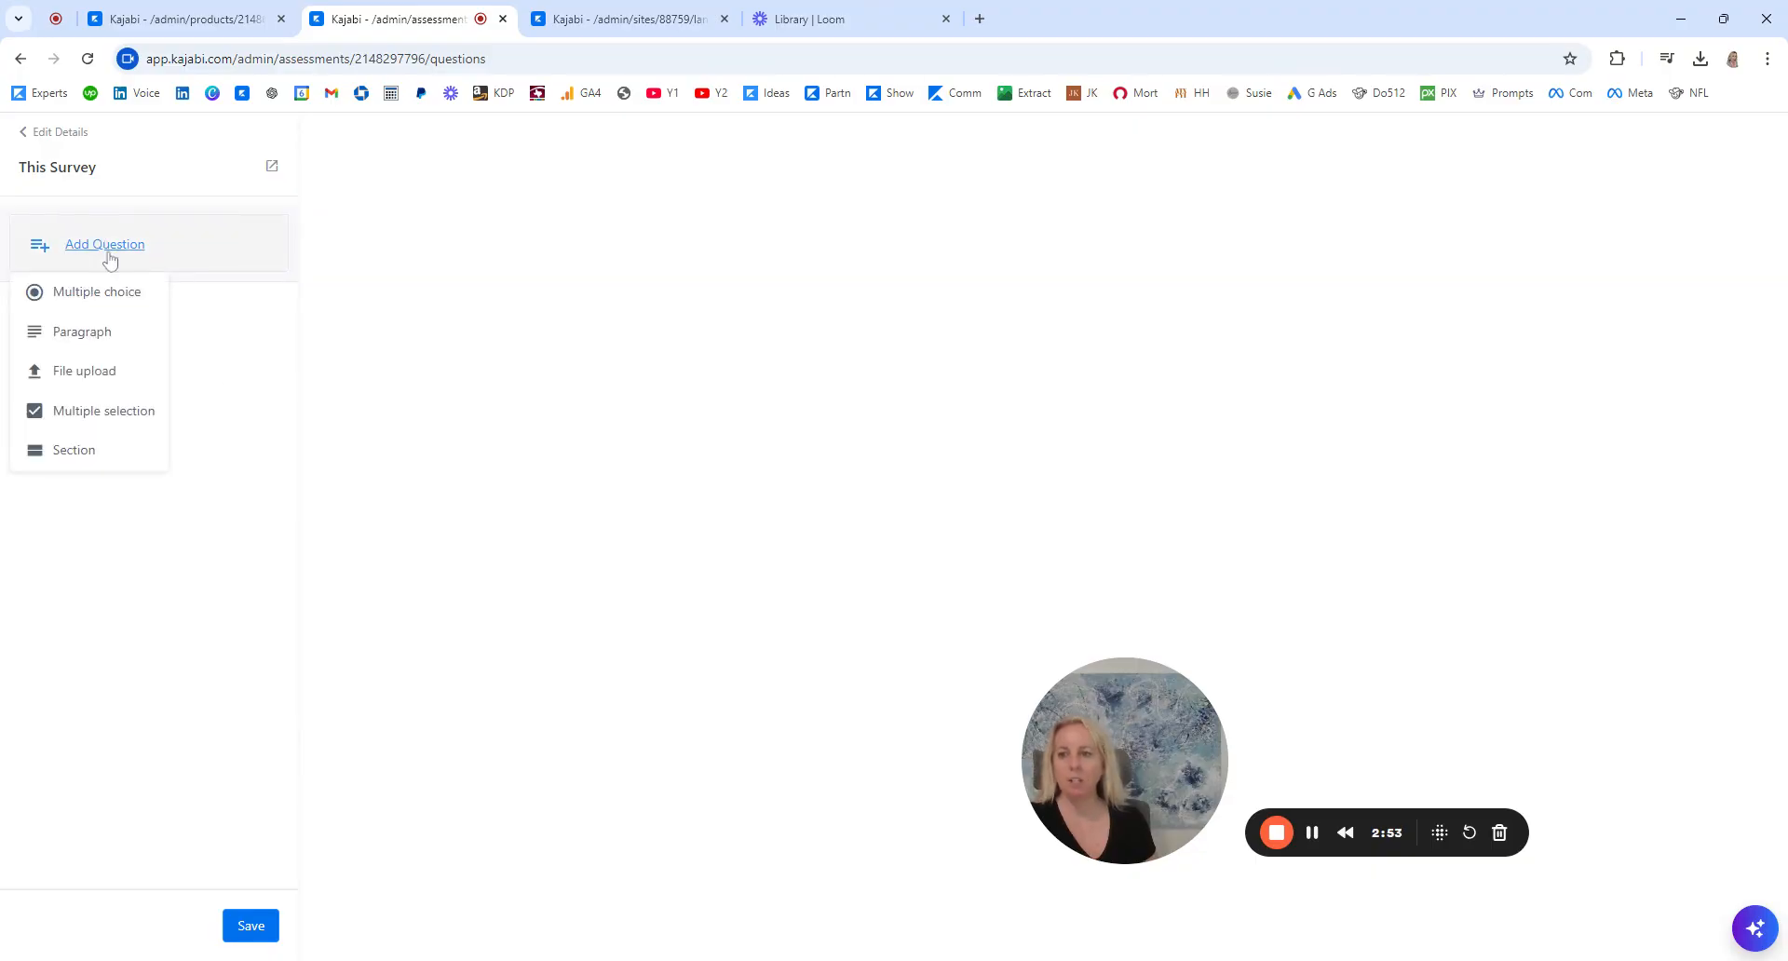
click(75, 412)
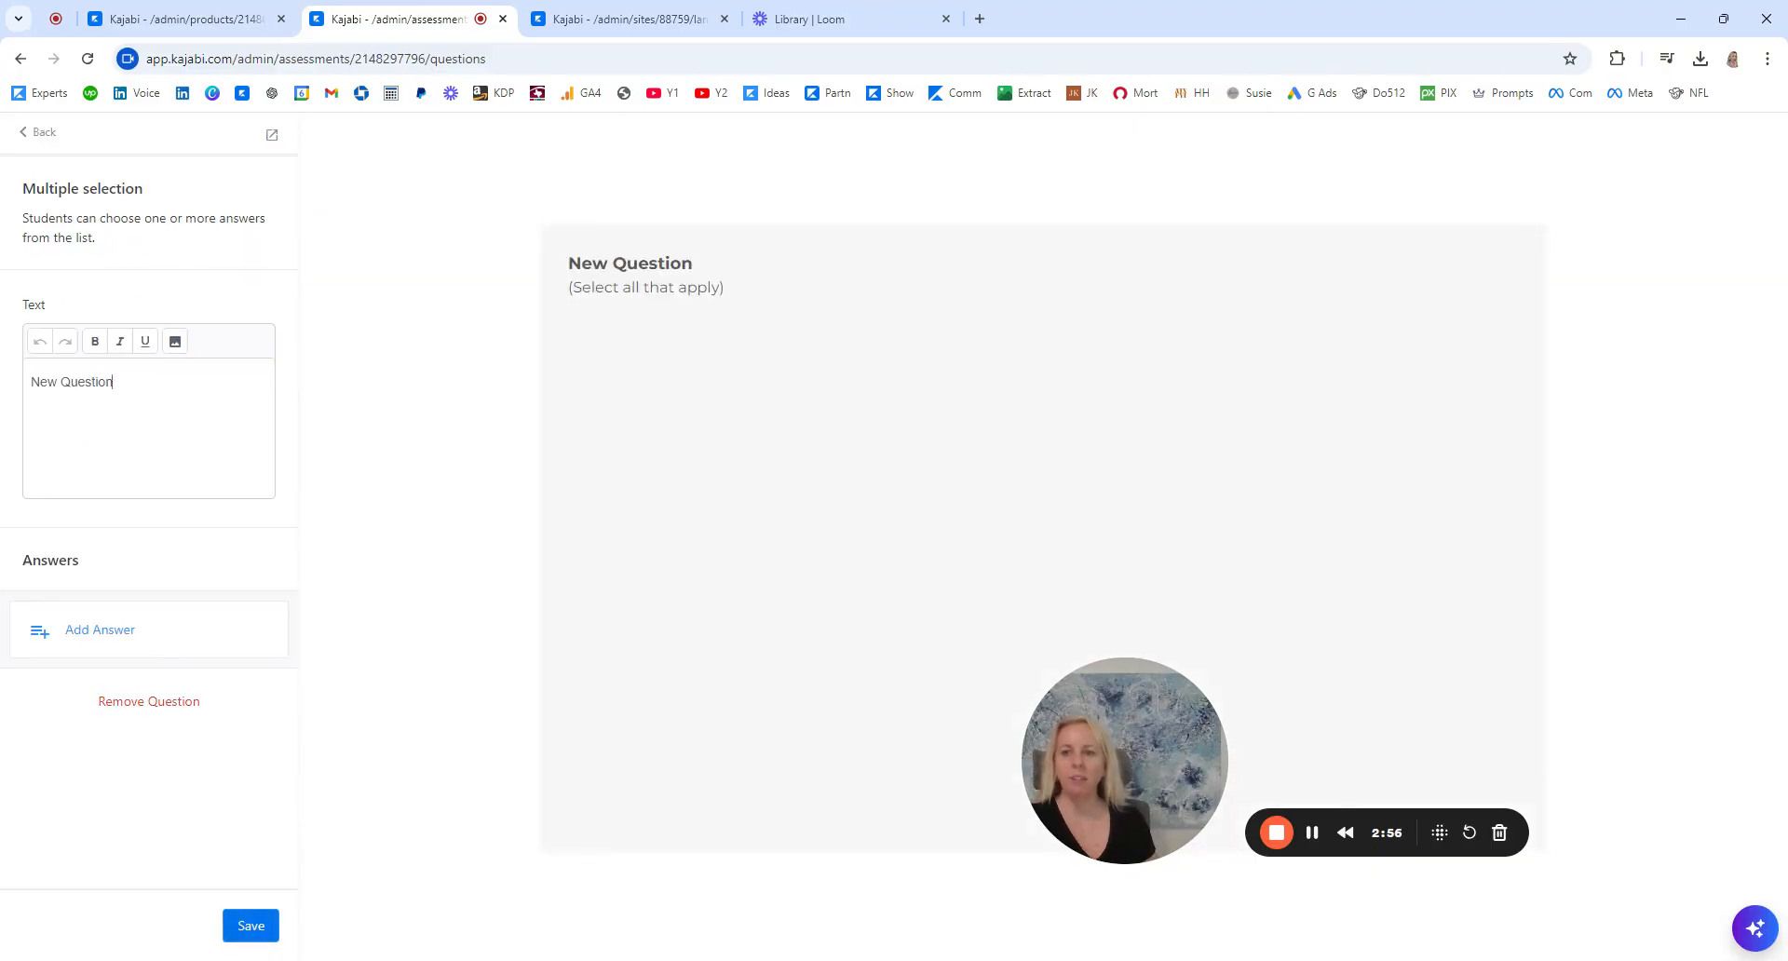
Replace the new question's placeholder text with "Type in question here.".
drag(115, 383, 27, 389)
text(tye)
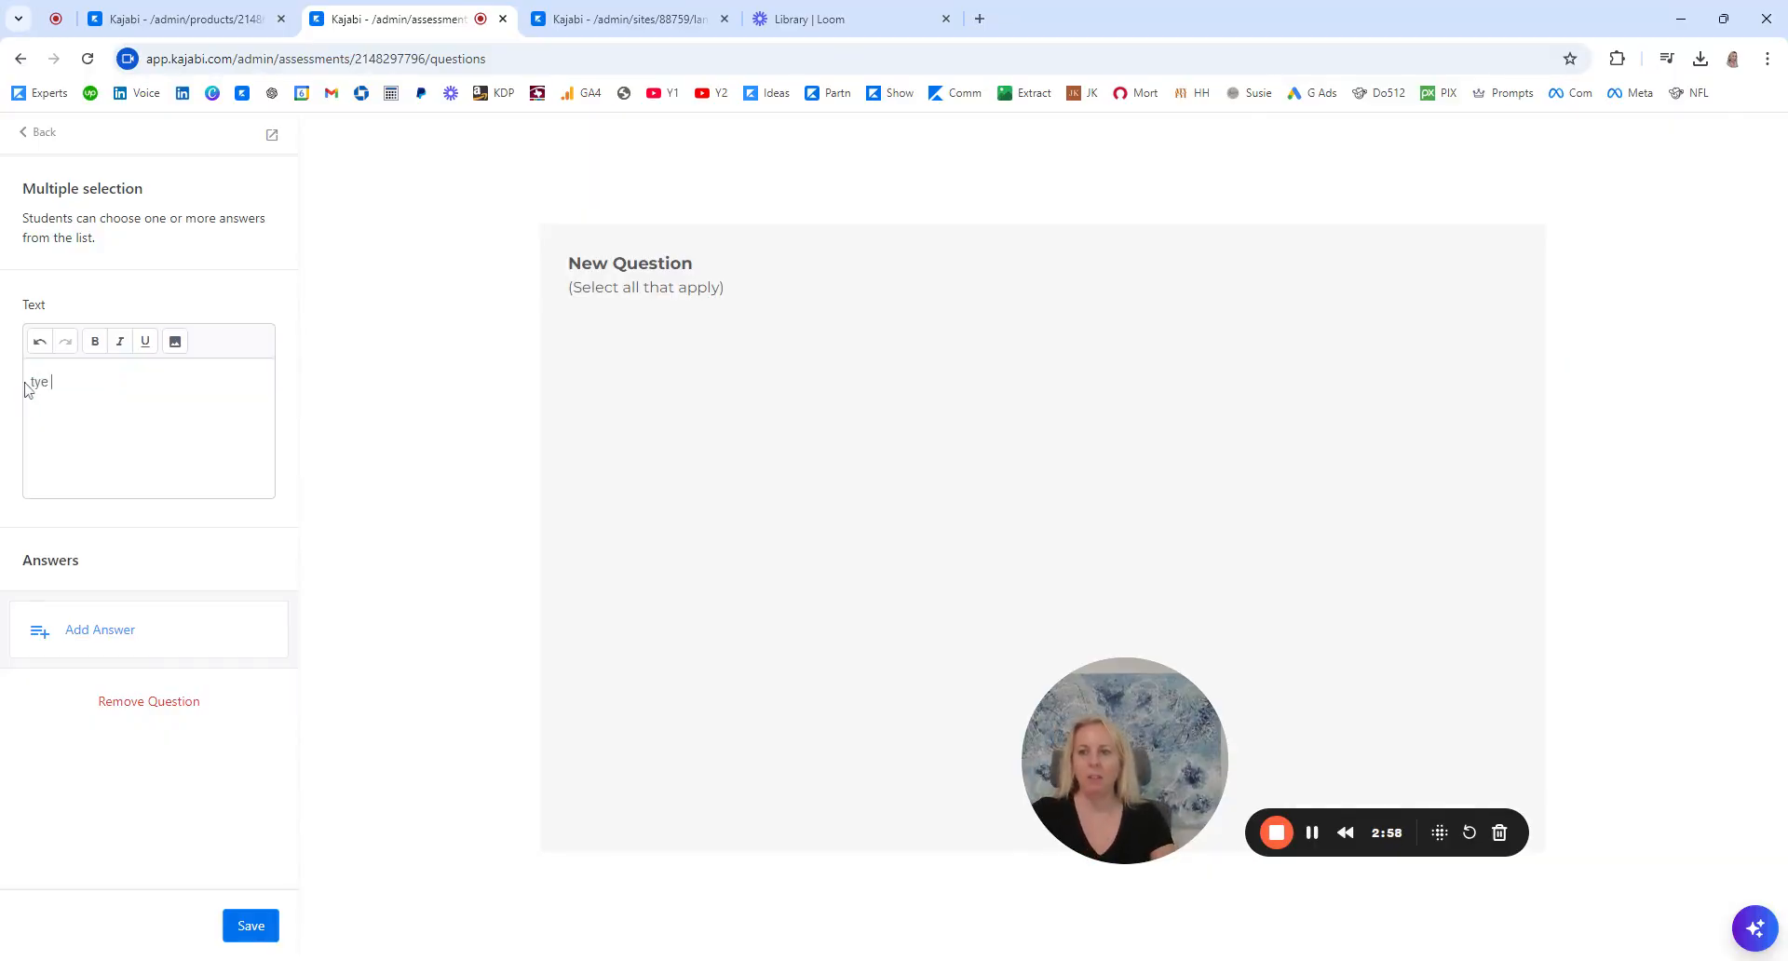
key(BackSpace)
key(BackSpace)
text(Type in qu)
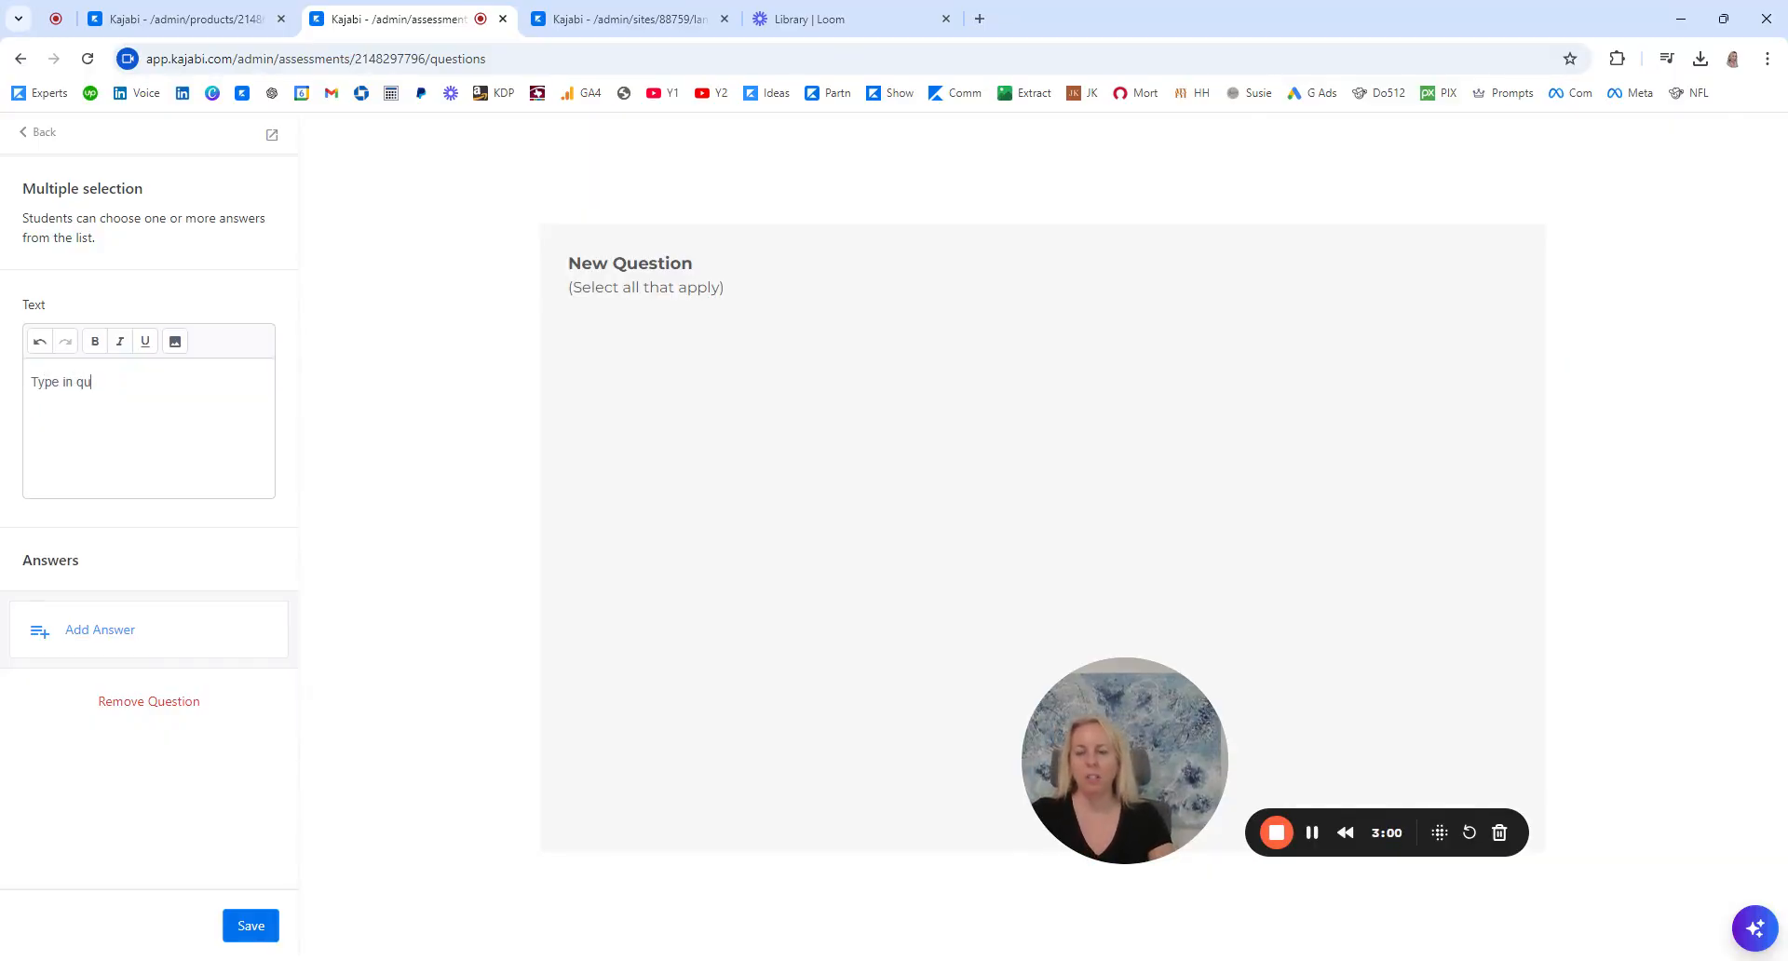
text(estion here.)
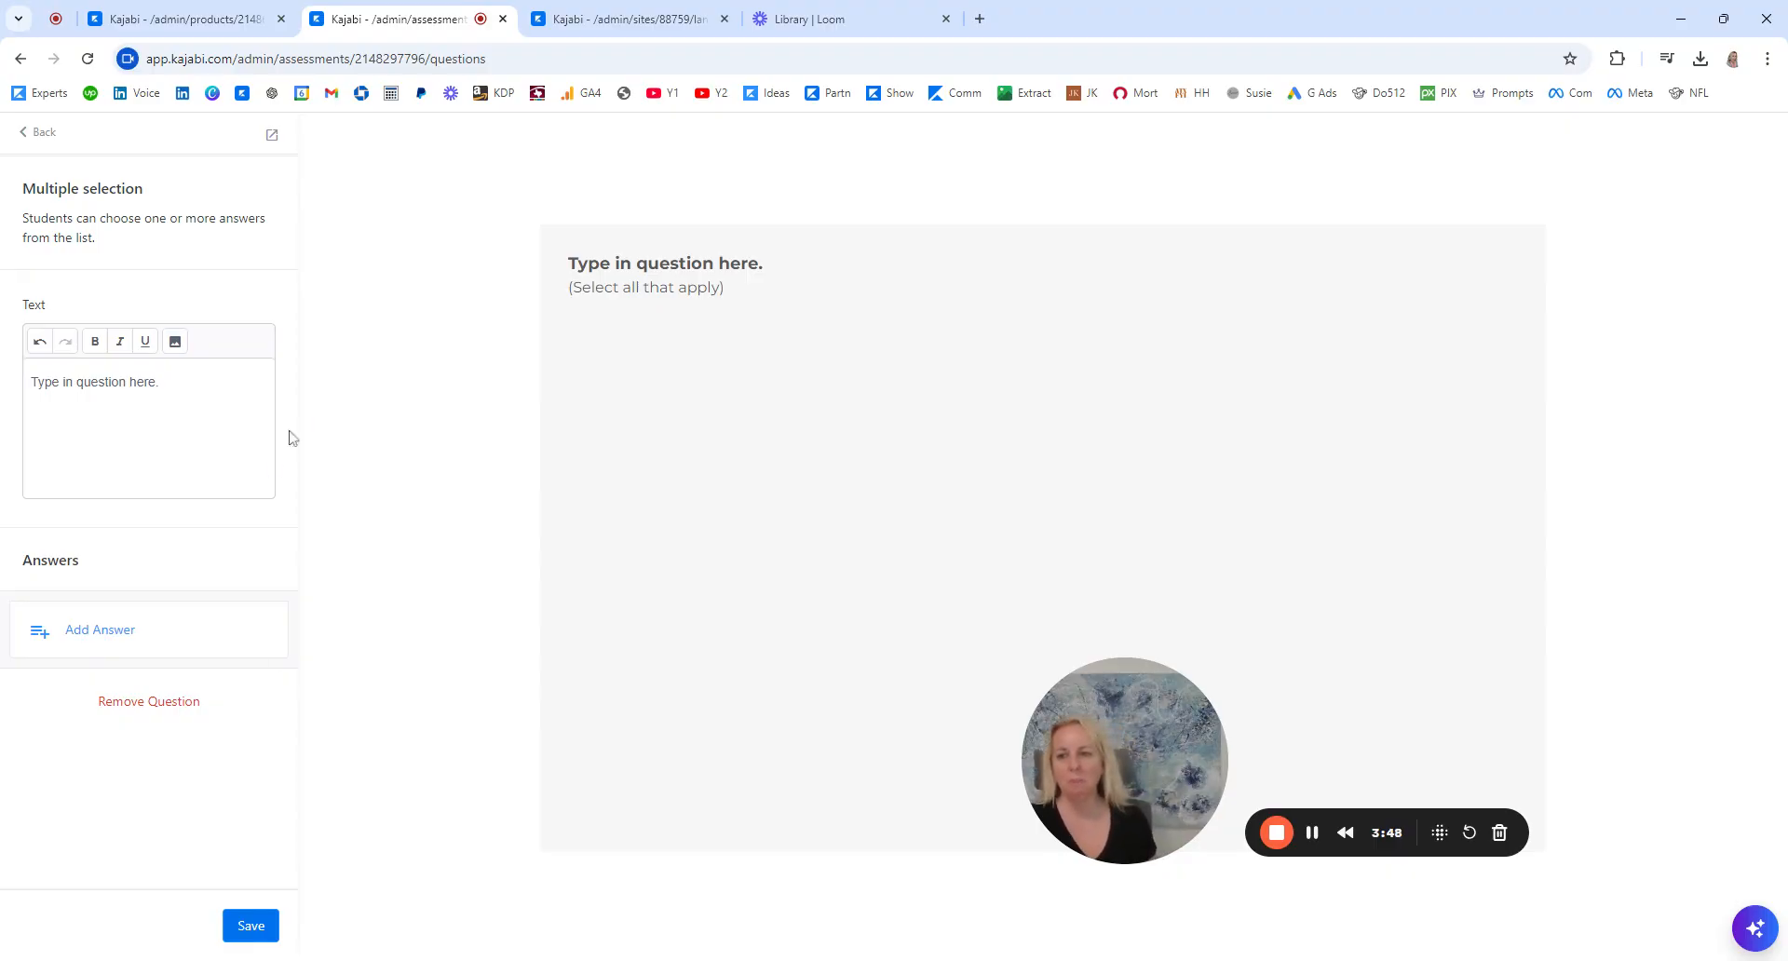
Add an answer with the text "choice number a" to the question and save it.
click(114, 632)
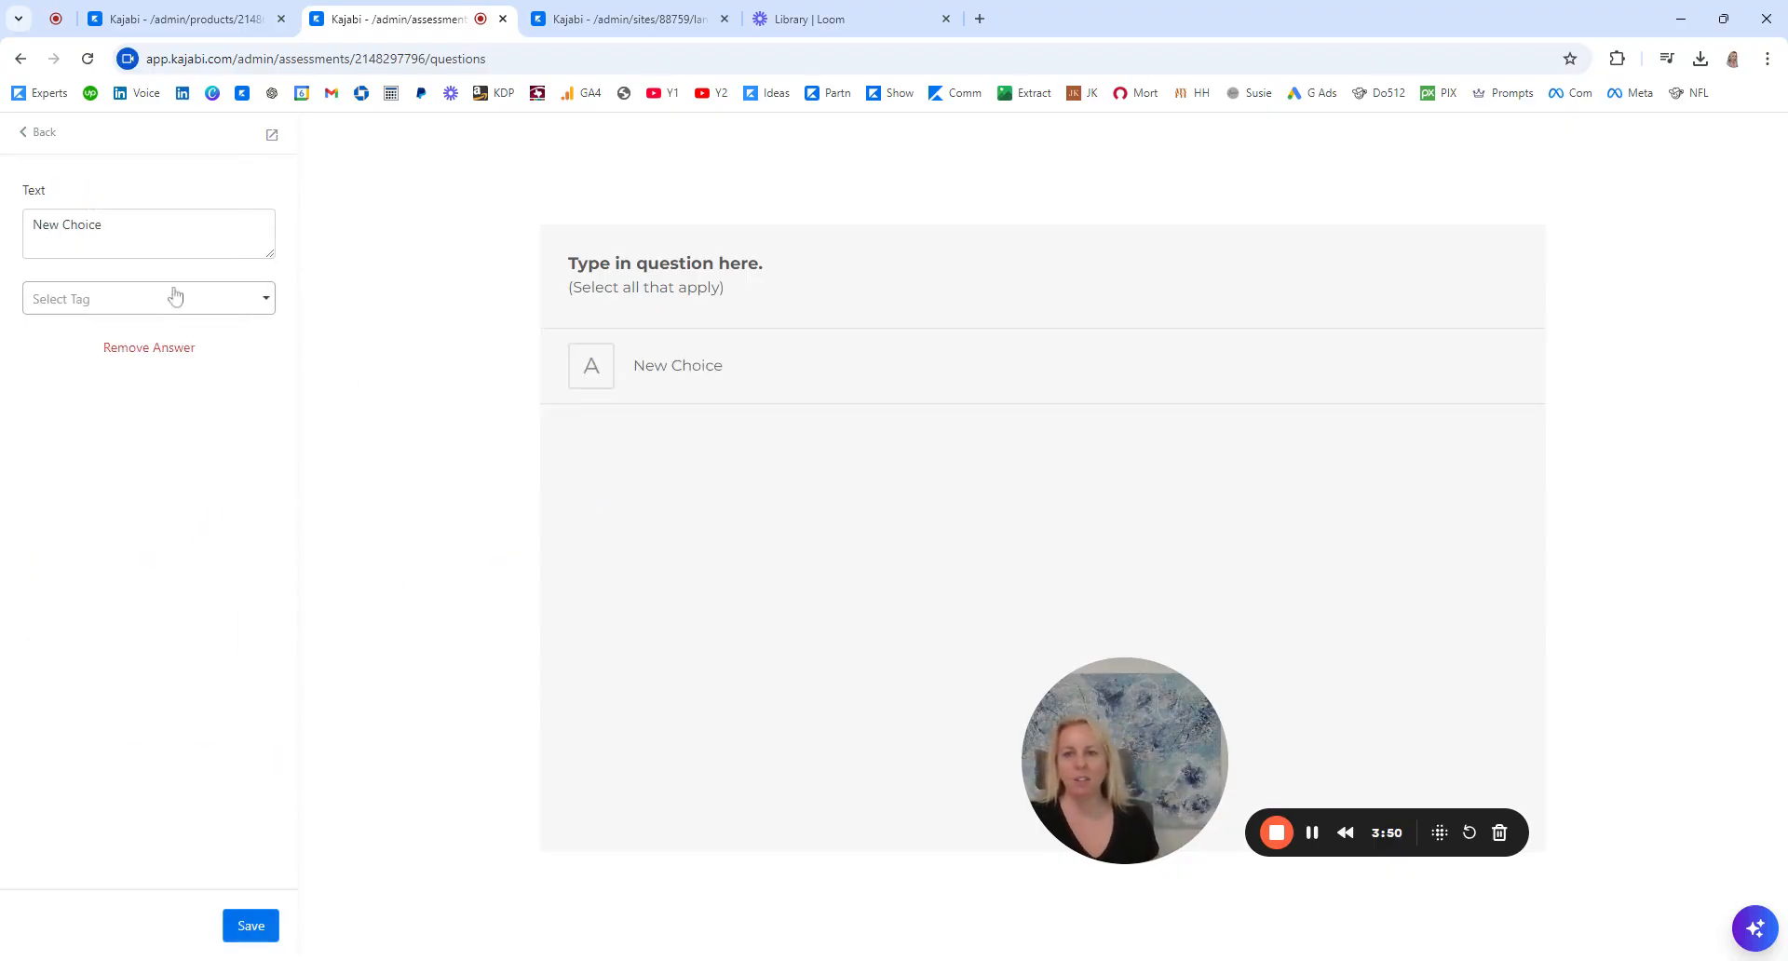
text(c)
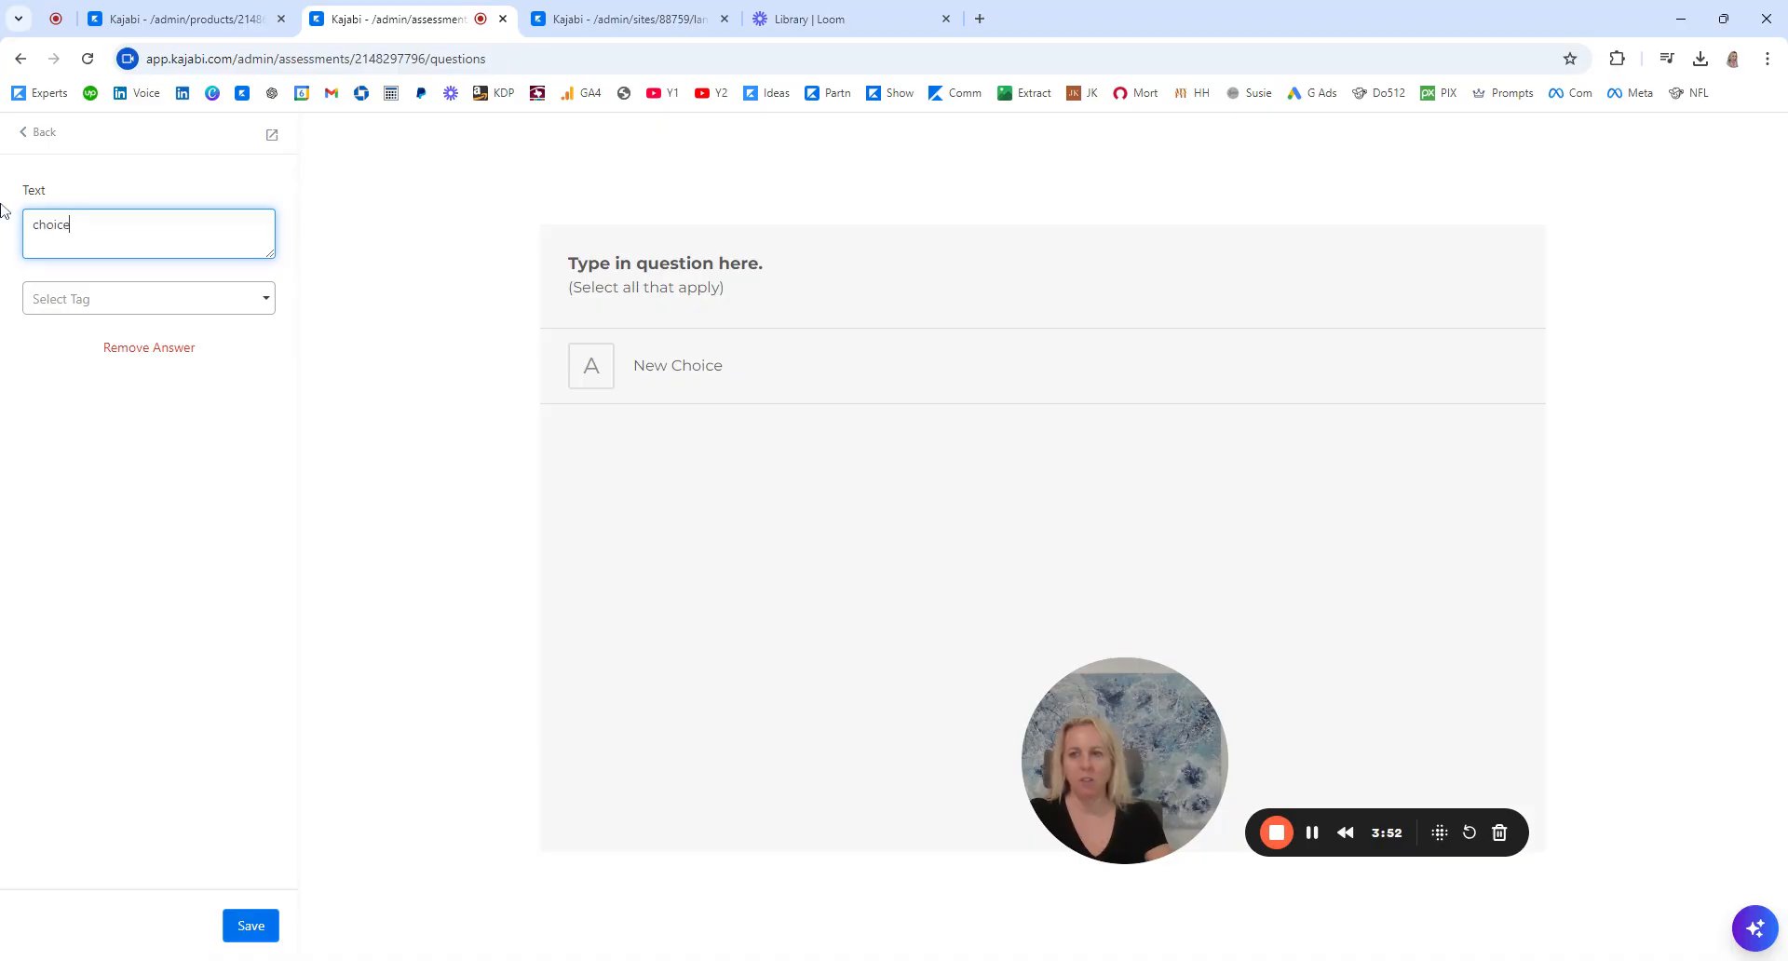
text(hoice number a)
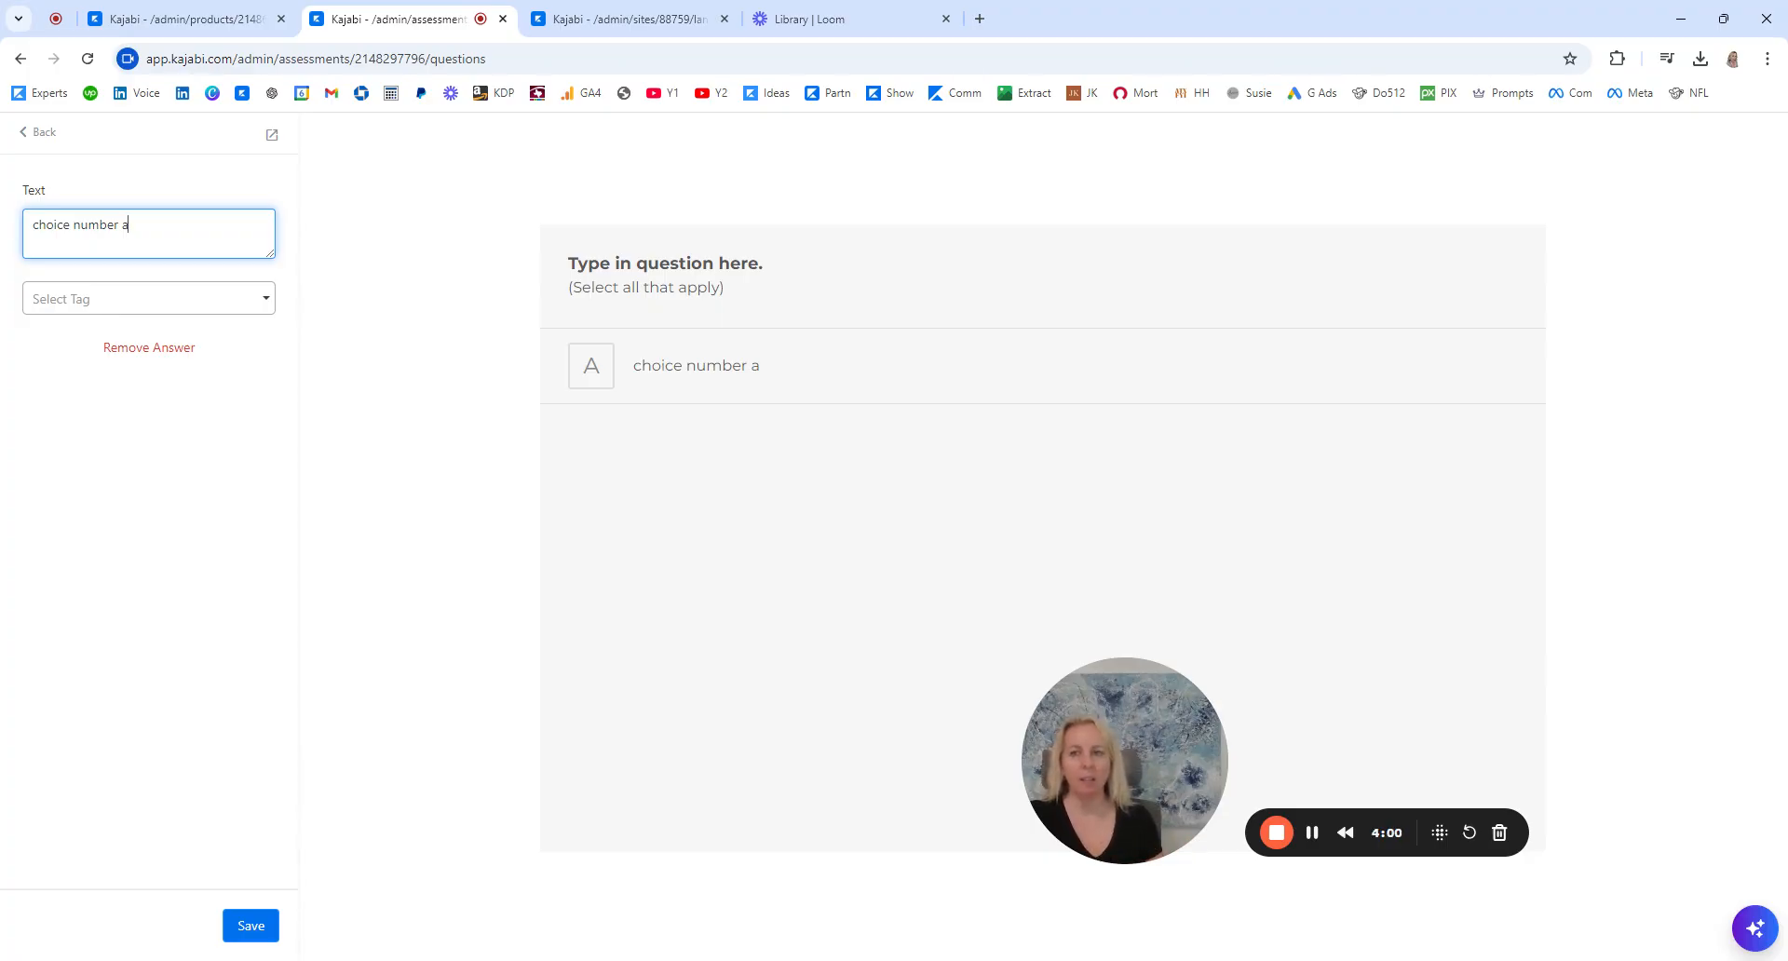
click(258, 931)
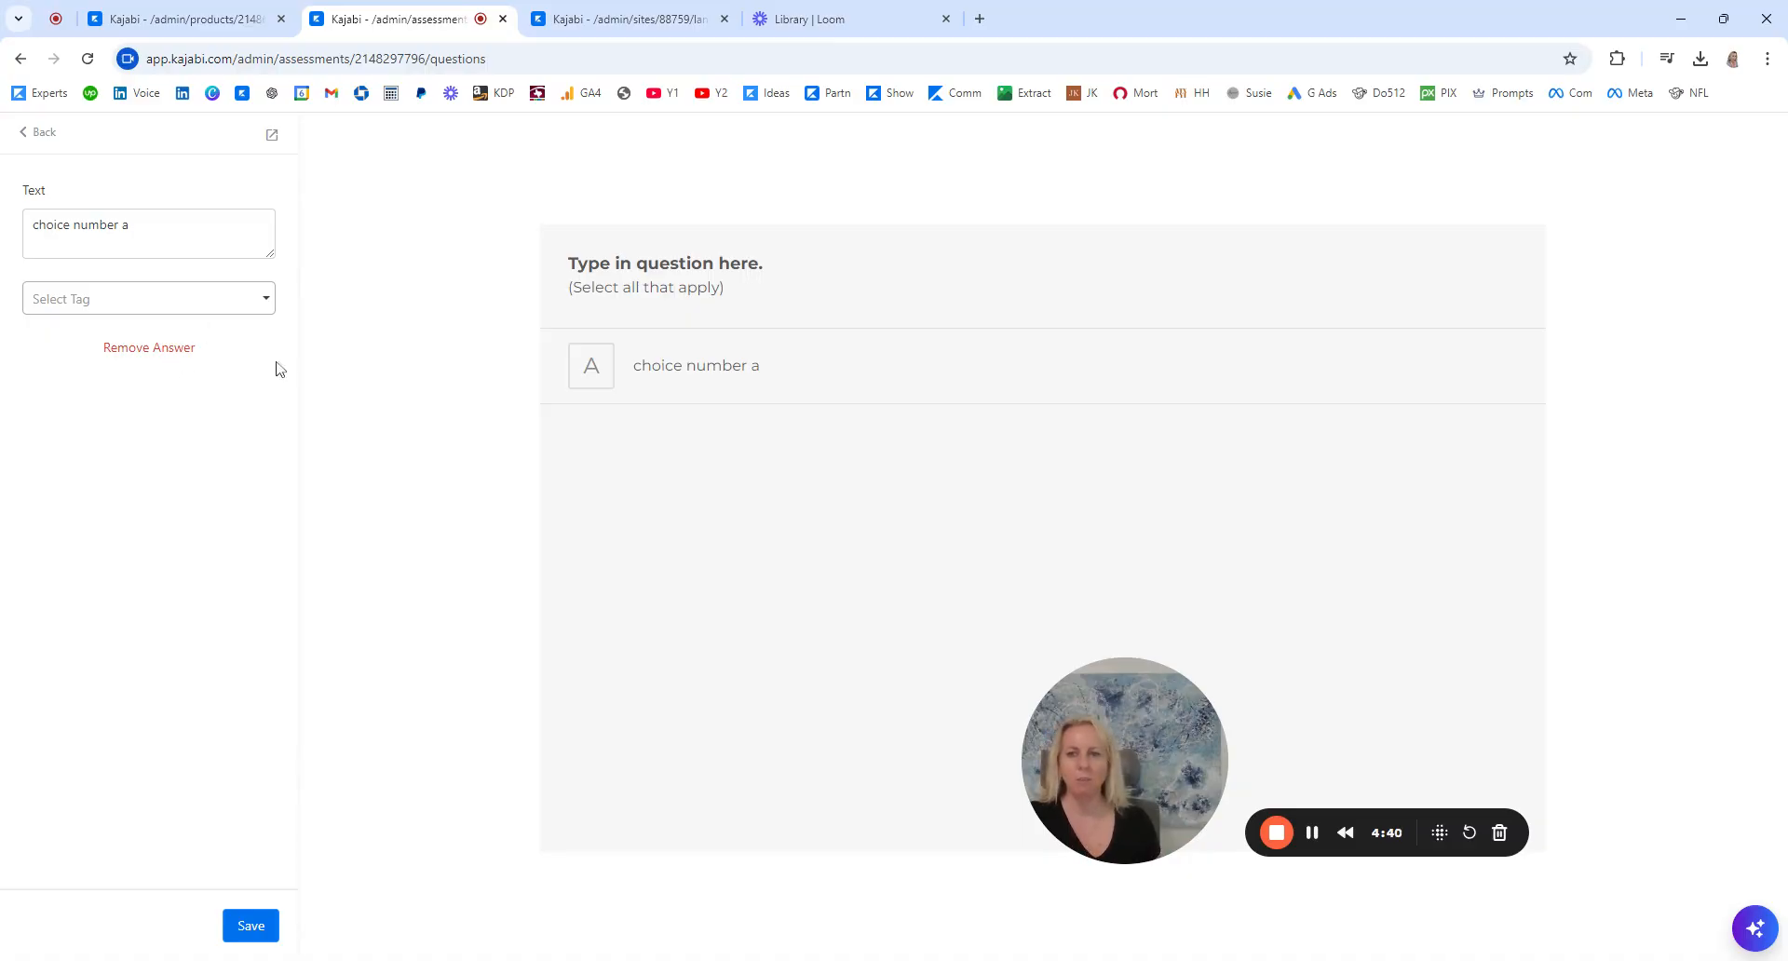
Add a second answer with the text "choice b" to the multiple selection question and save the question.
click(244, 927)
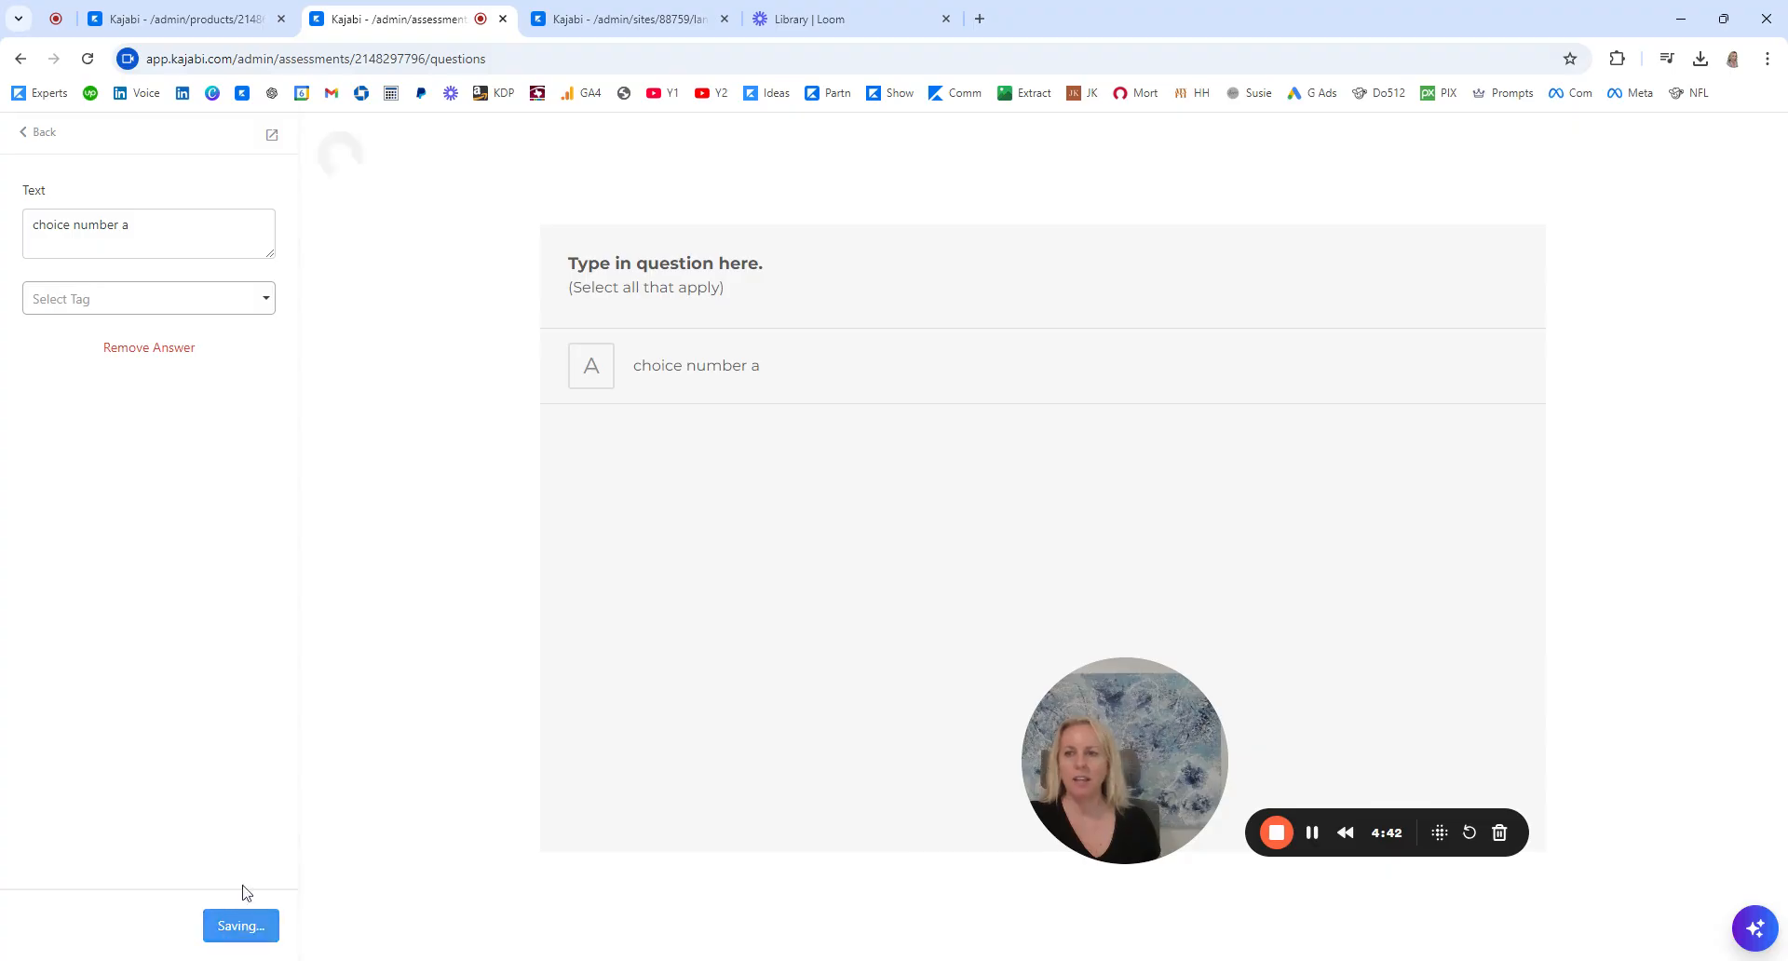
click(43, 135)
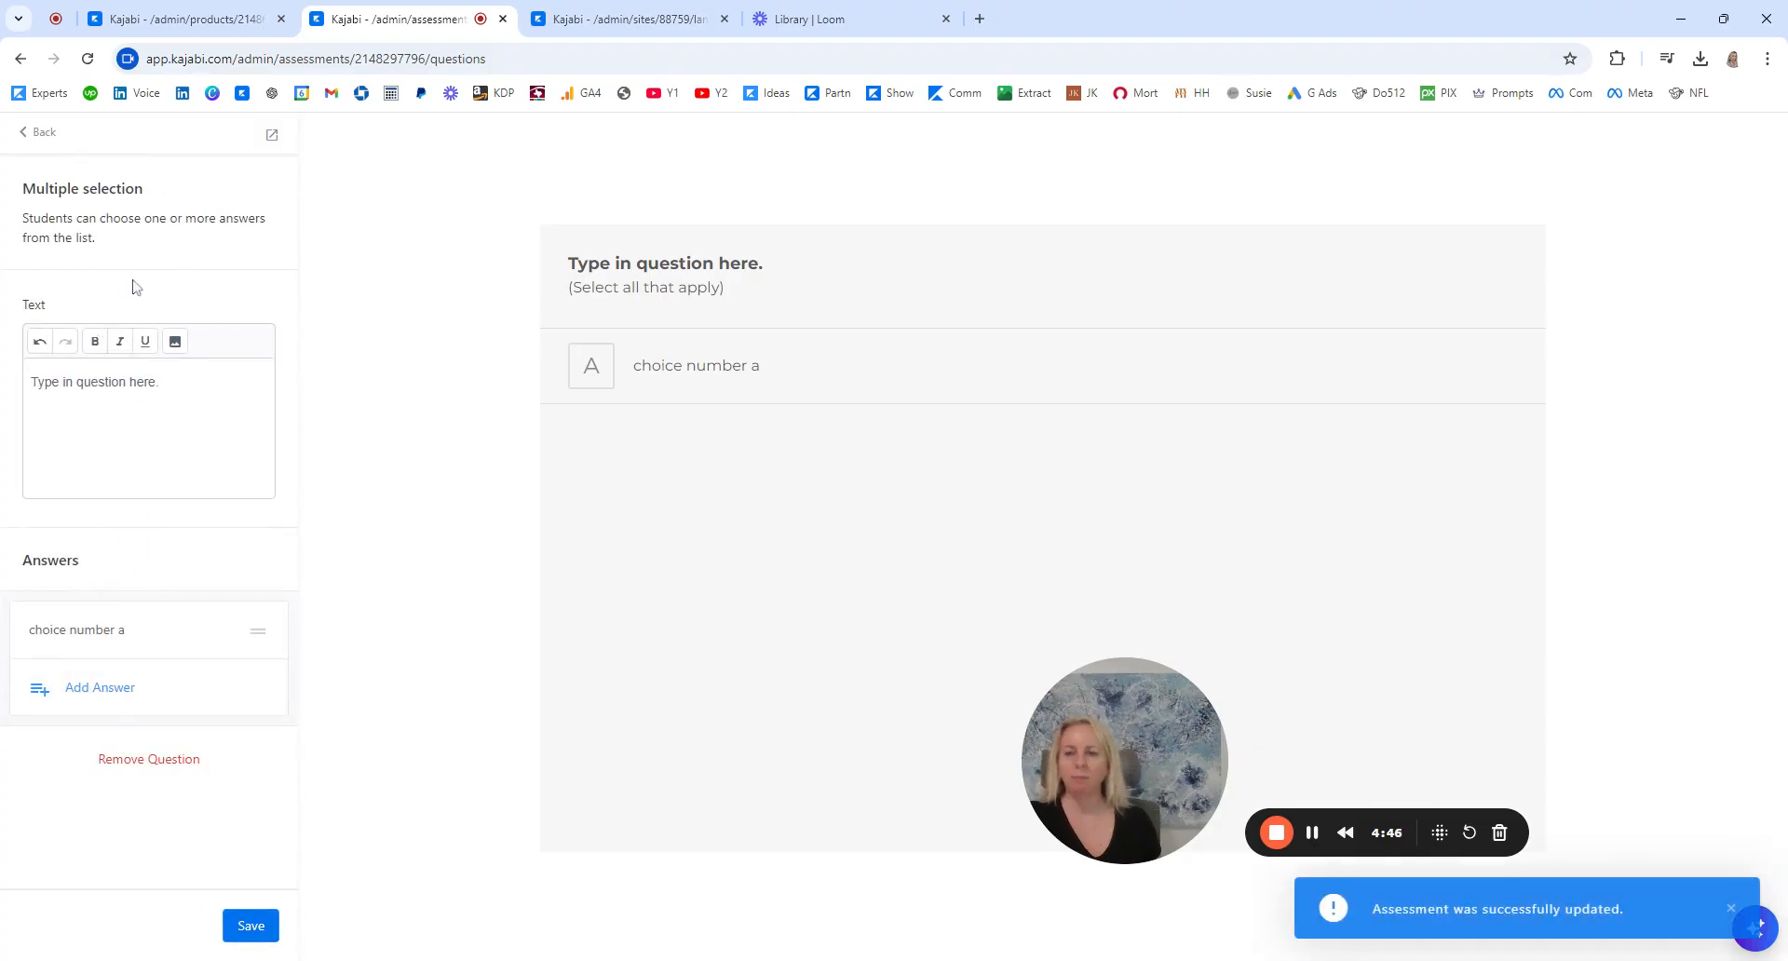
drag(111, 226, 1, 205)
text(choi)
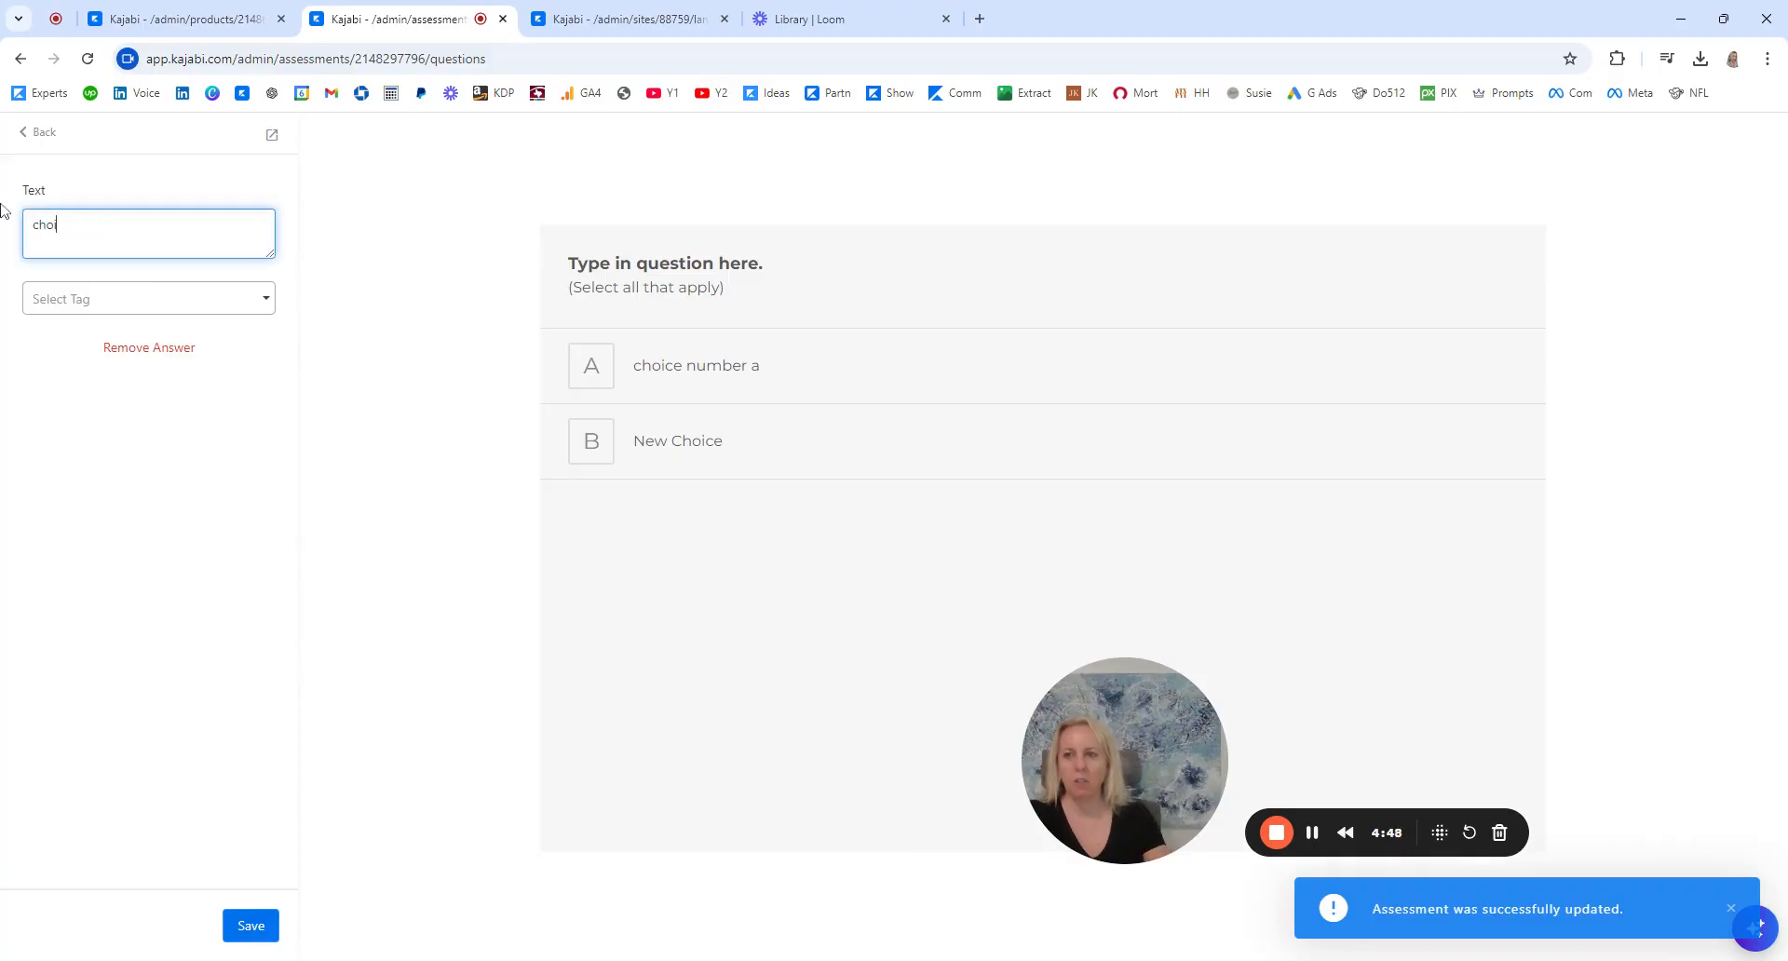
text(ce b)
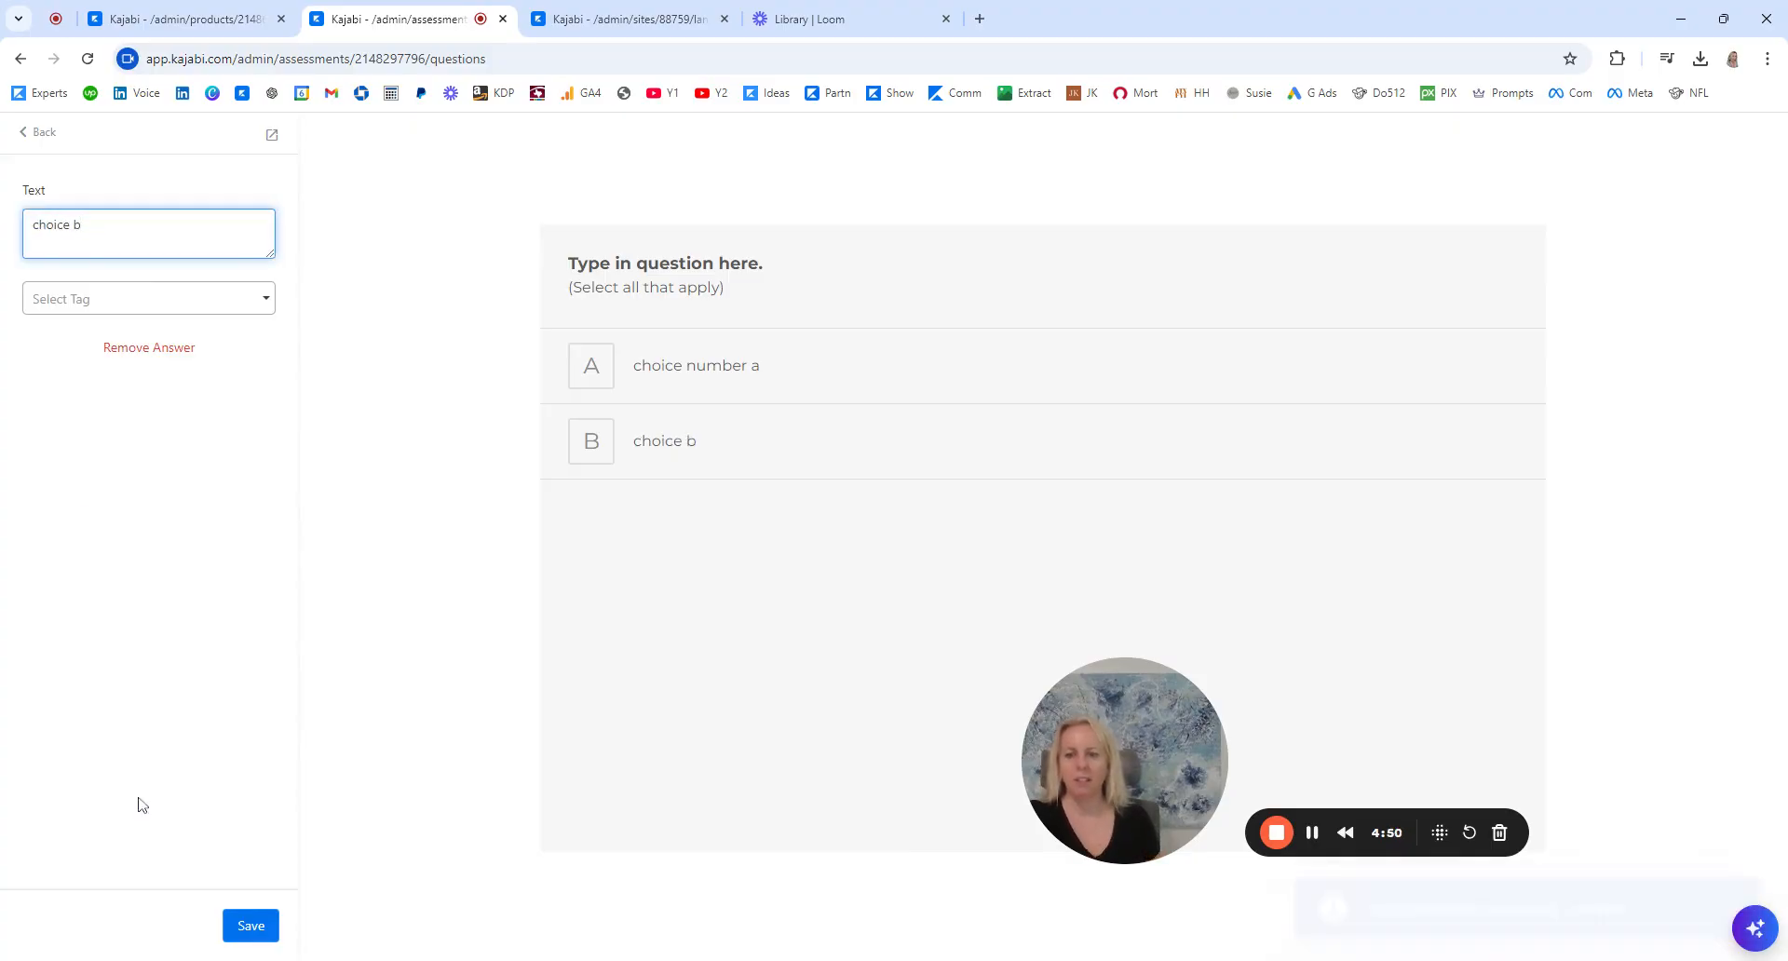
click(252, 927)
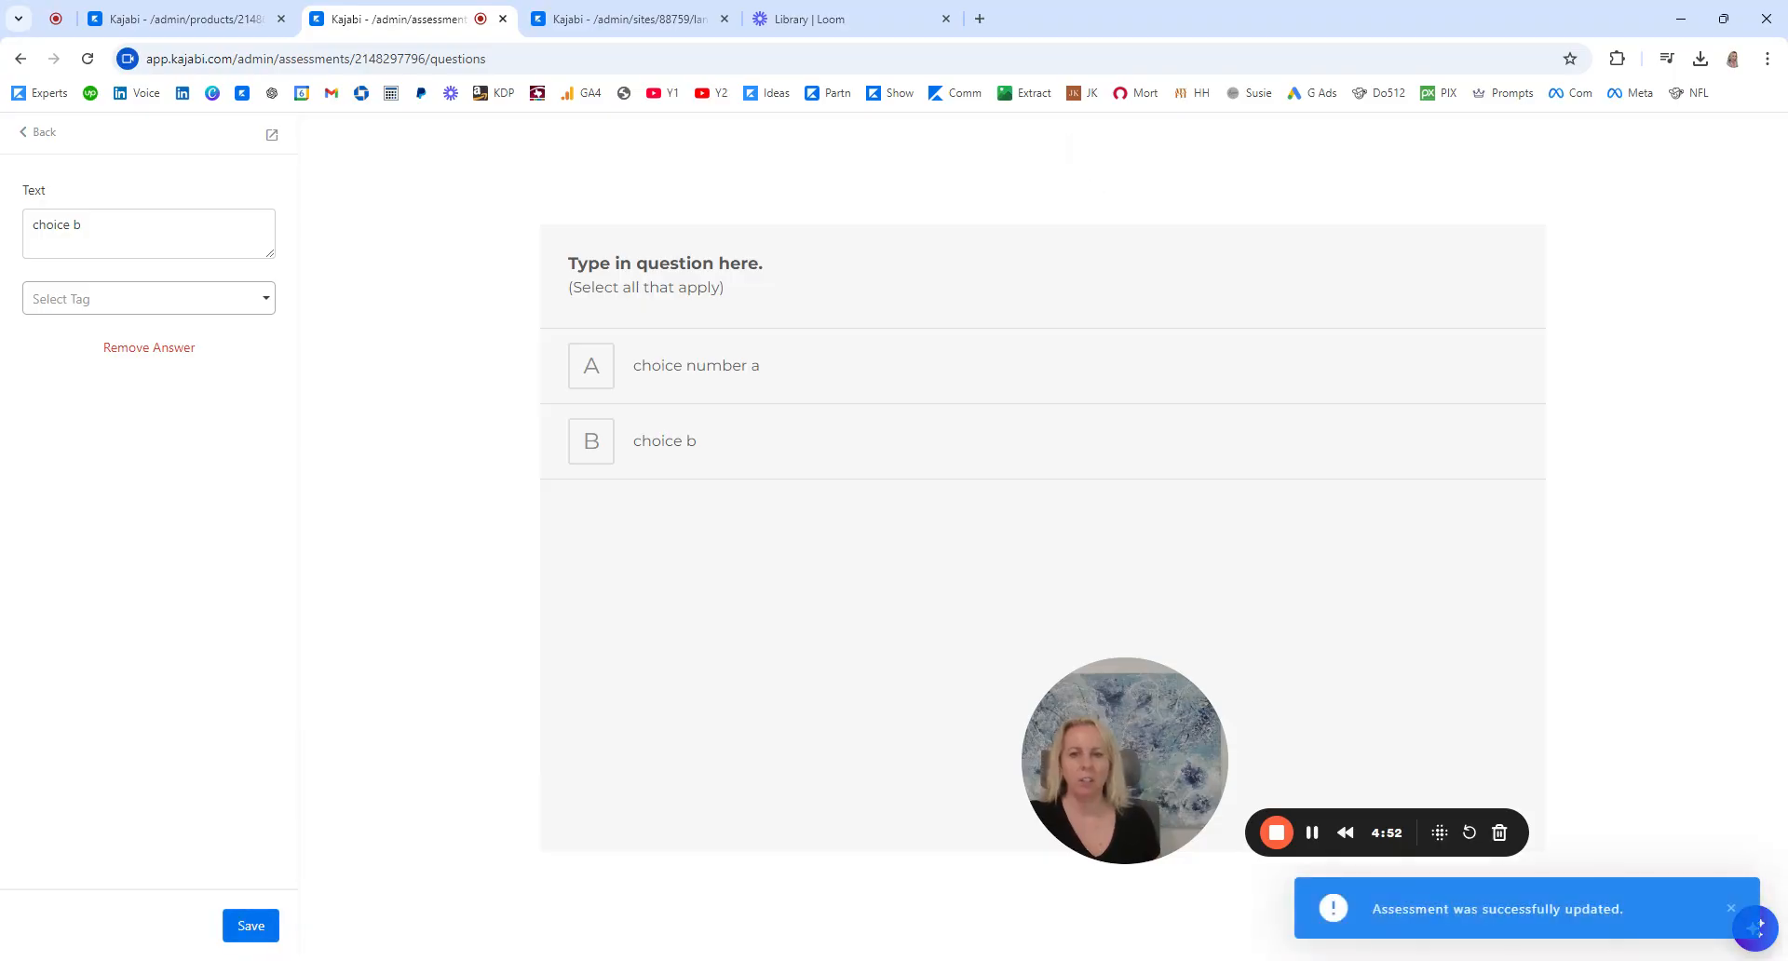
click(49, 138)
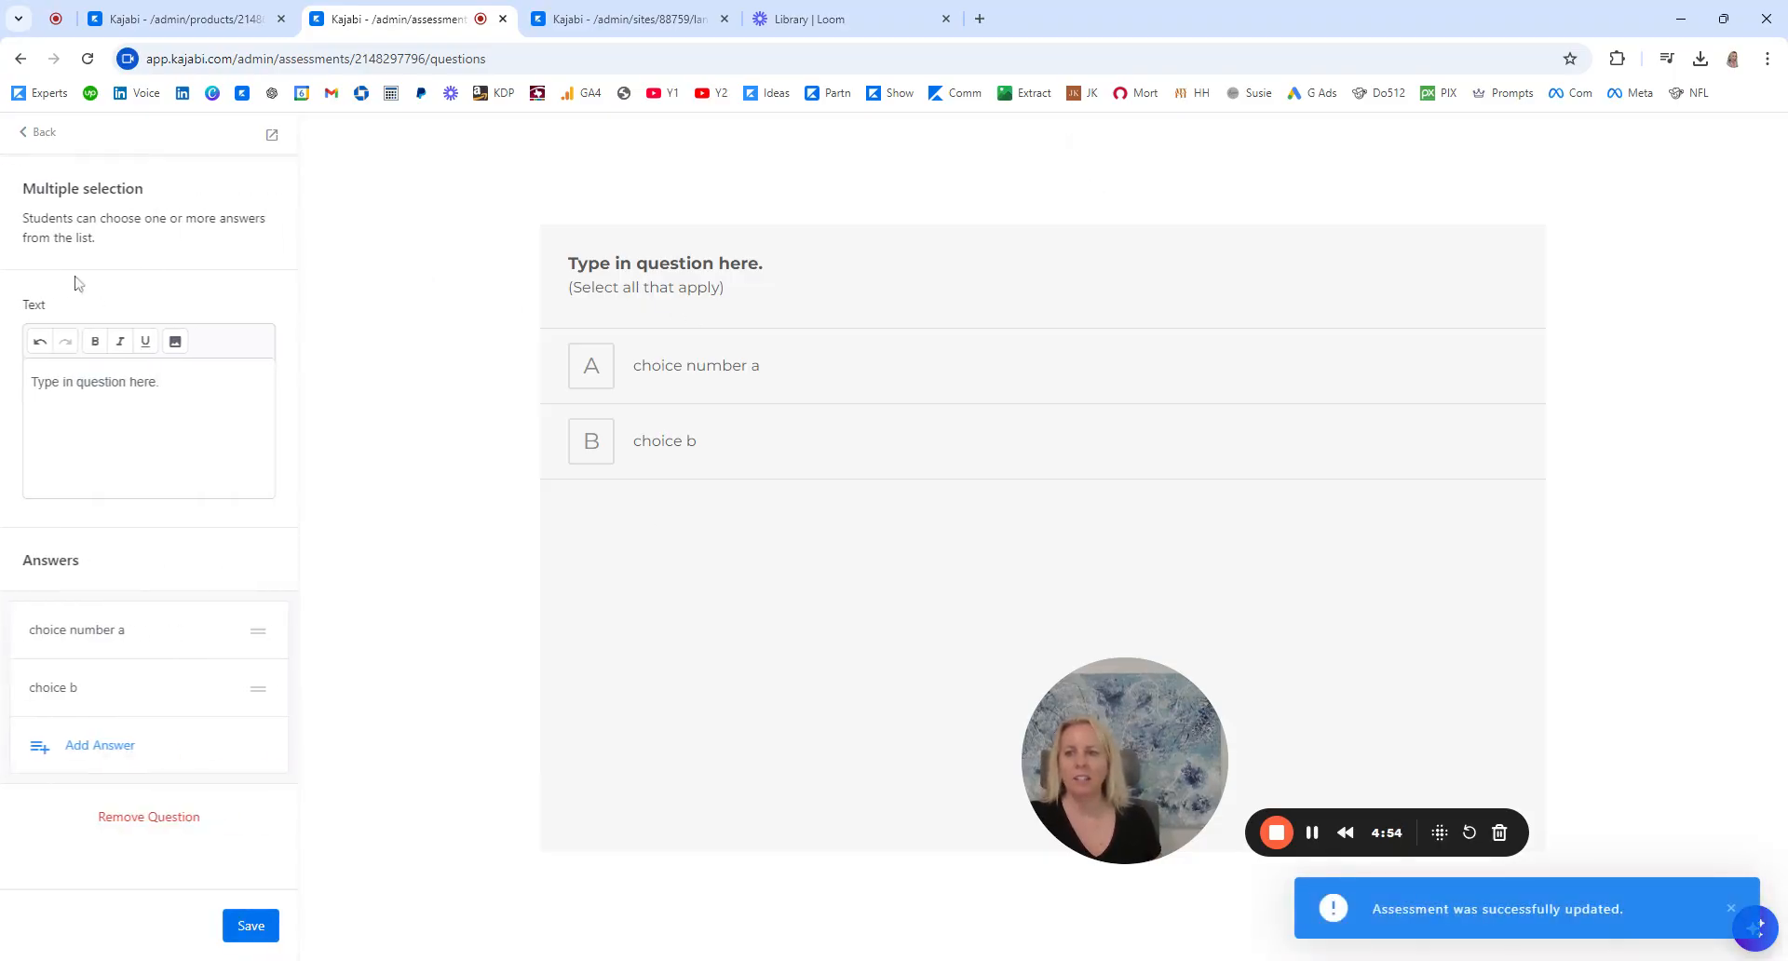
click(258, 923)
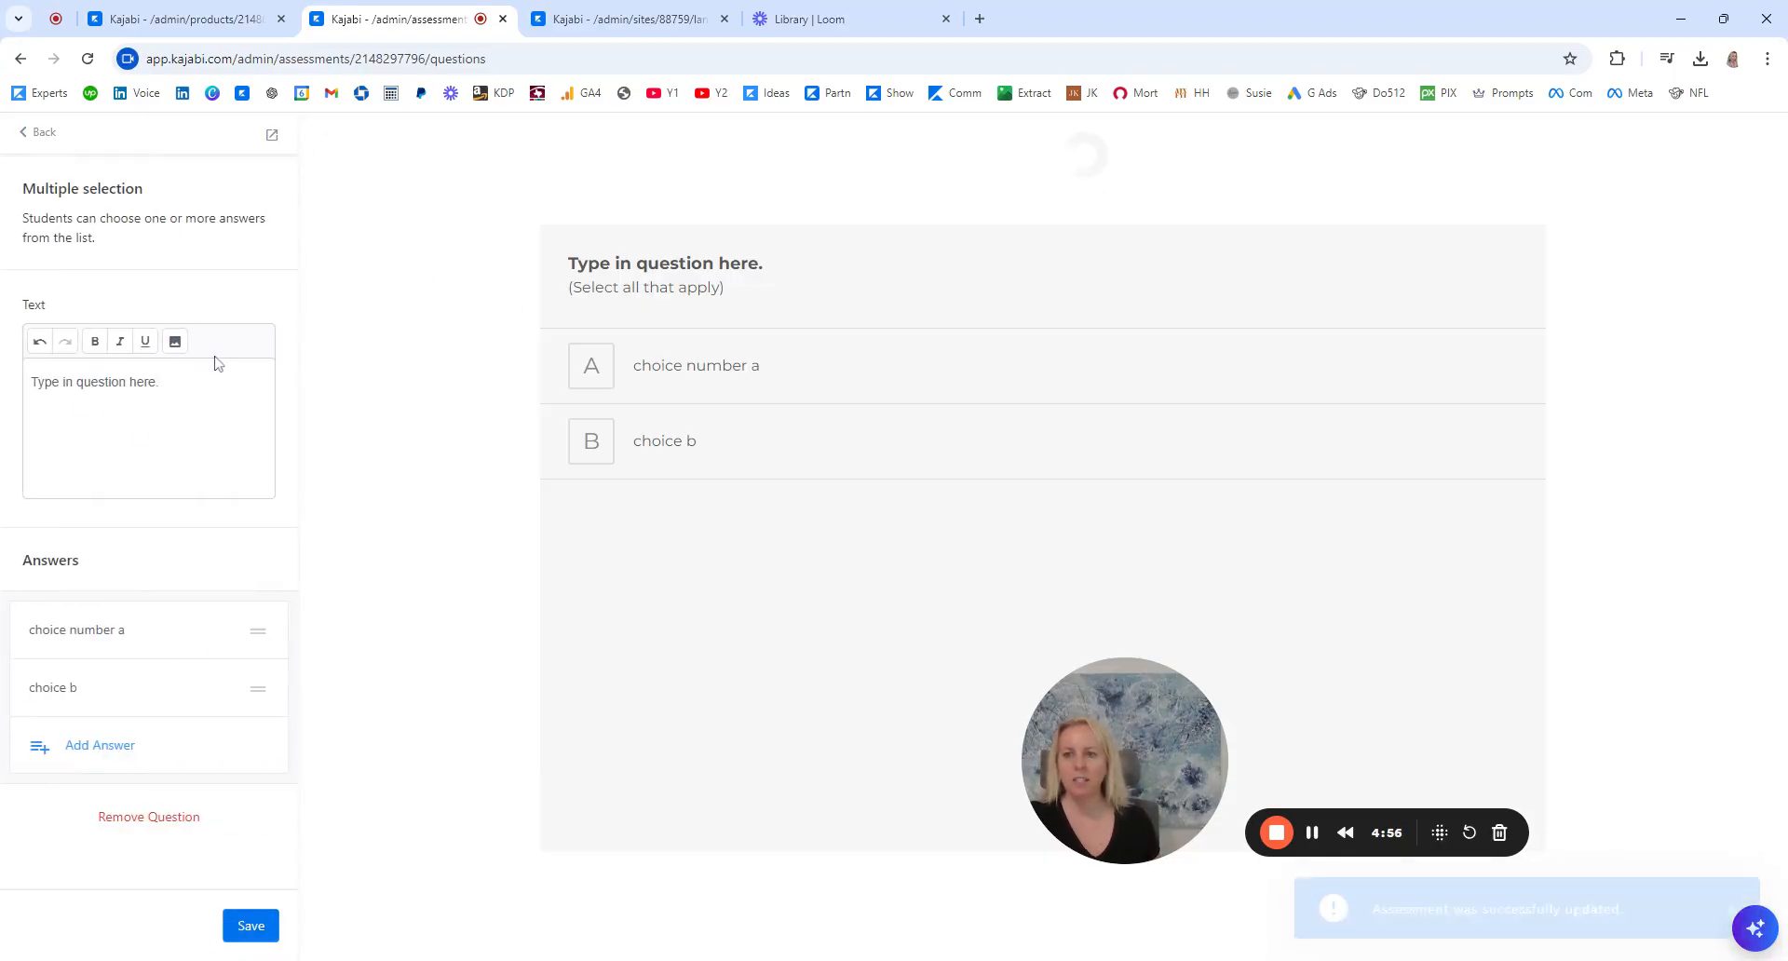
Add a paragraph question with its default text to the survey, save it and return to the survey's details.
click(39, 136)
click(76, 308)
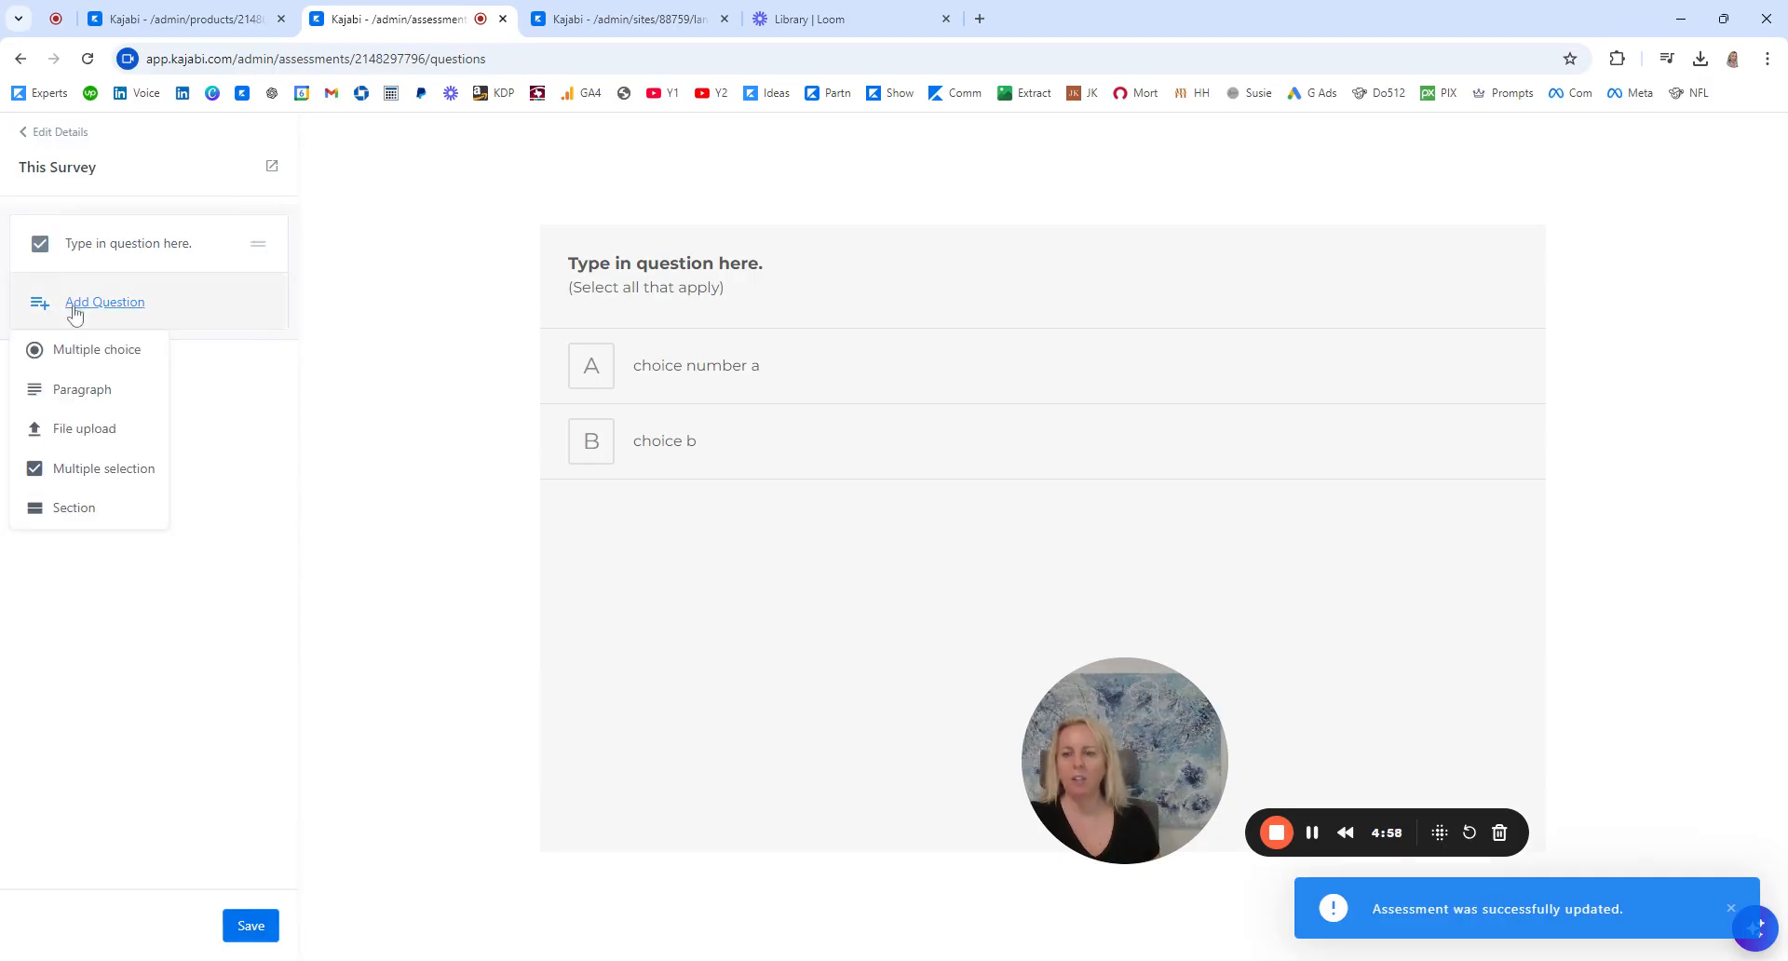
click(84, 389)
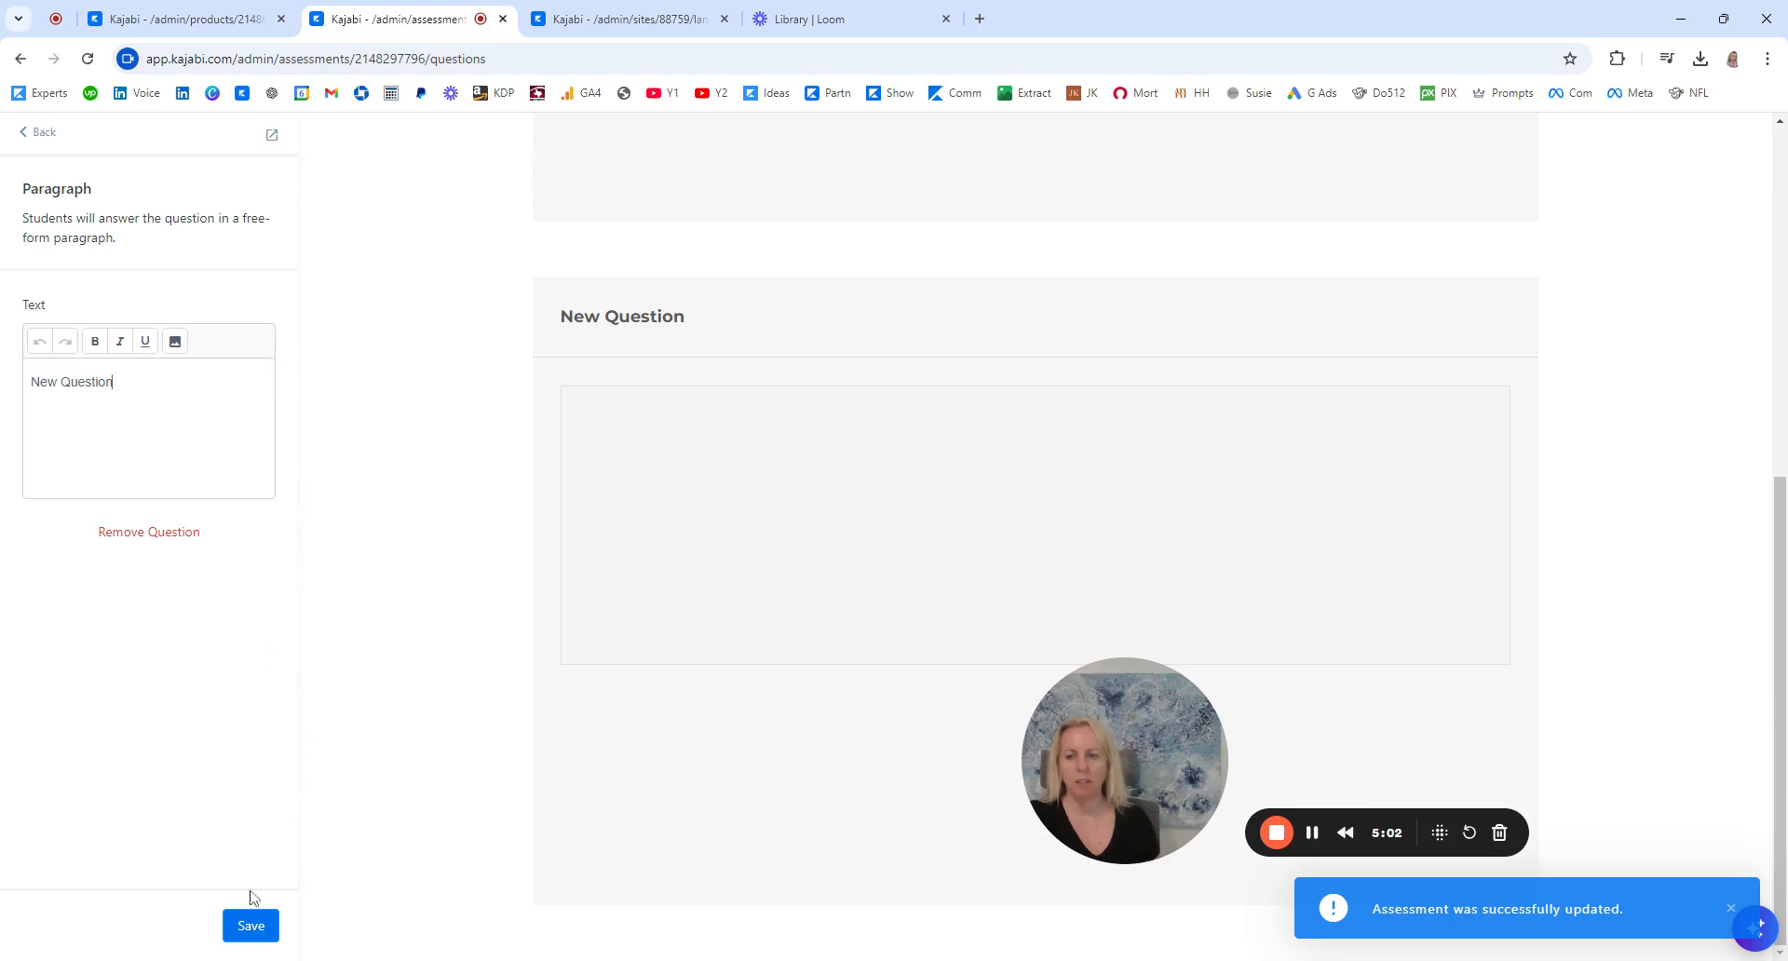
click(255, 926)
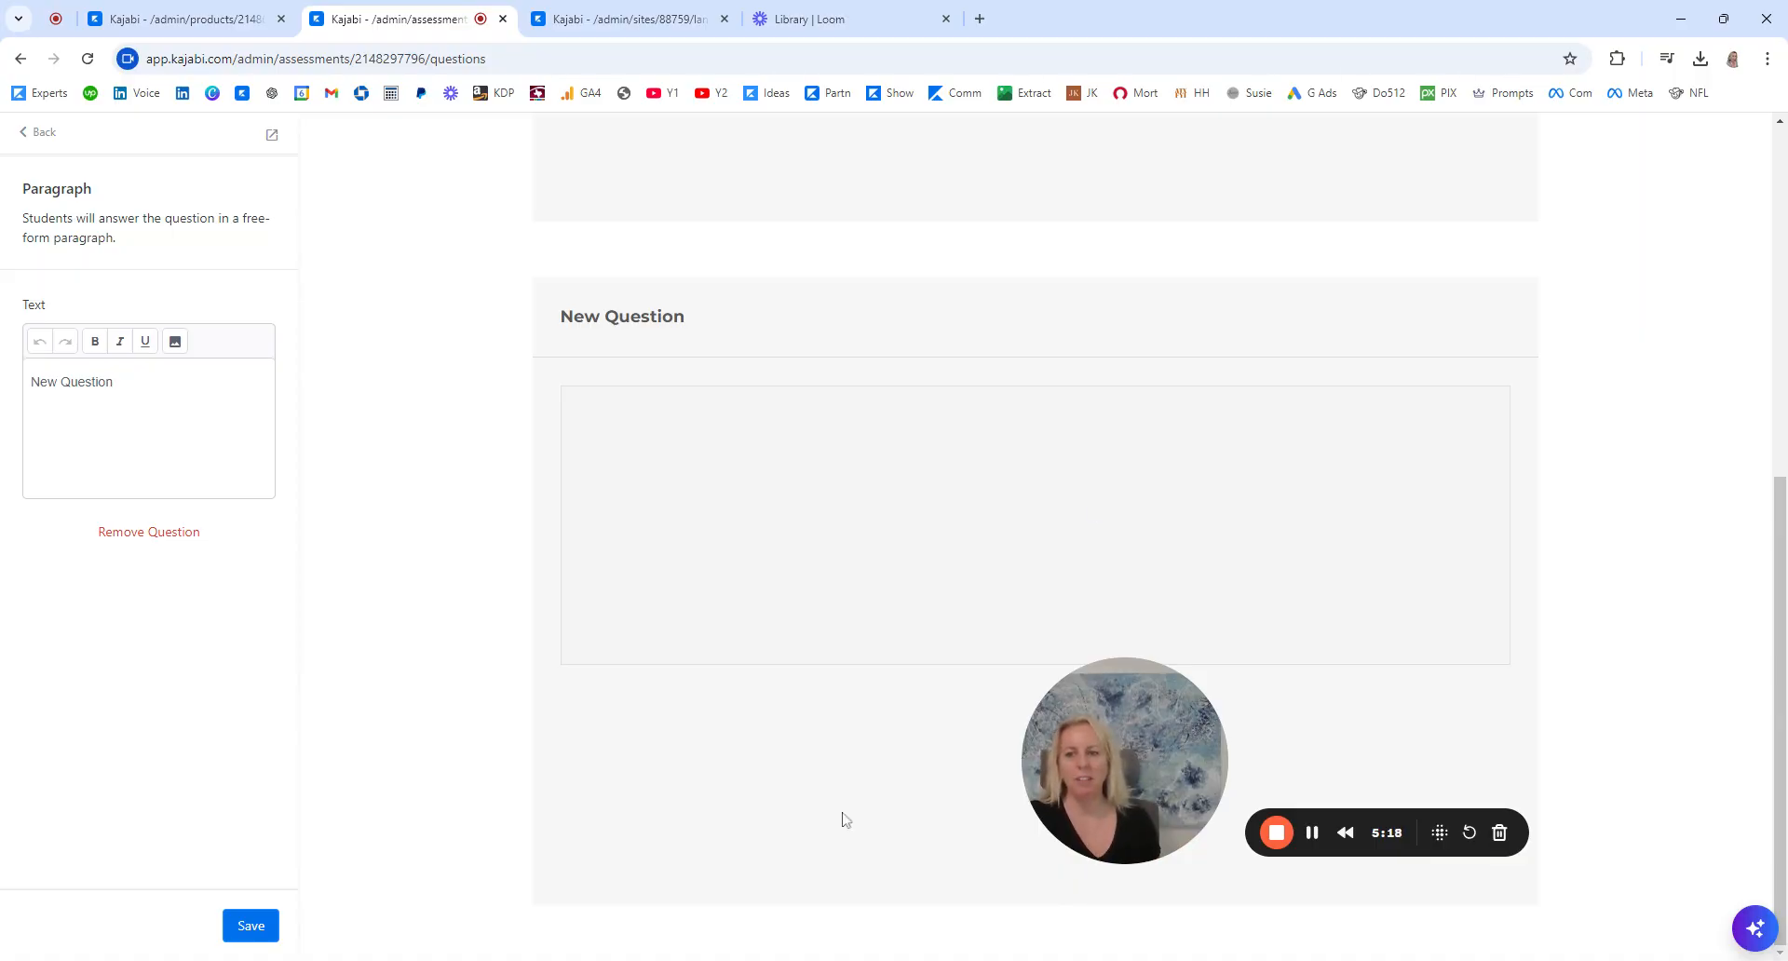
click(249, 926)
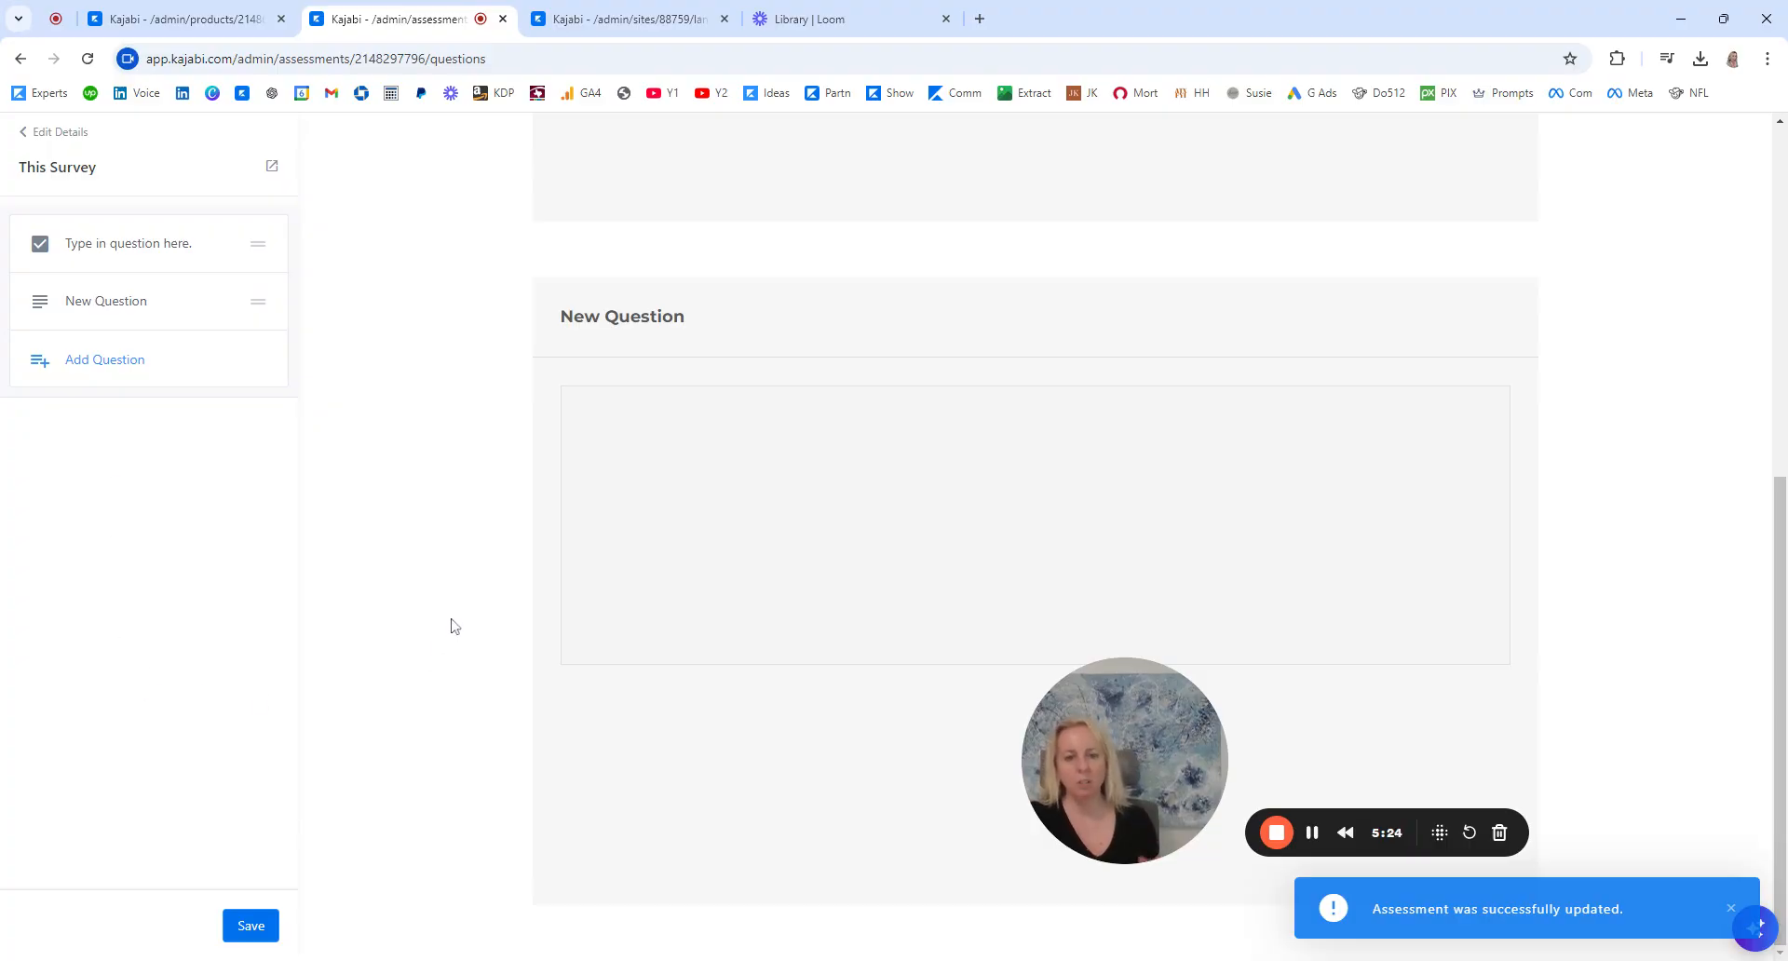
click(69, 136)
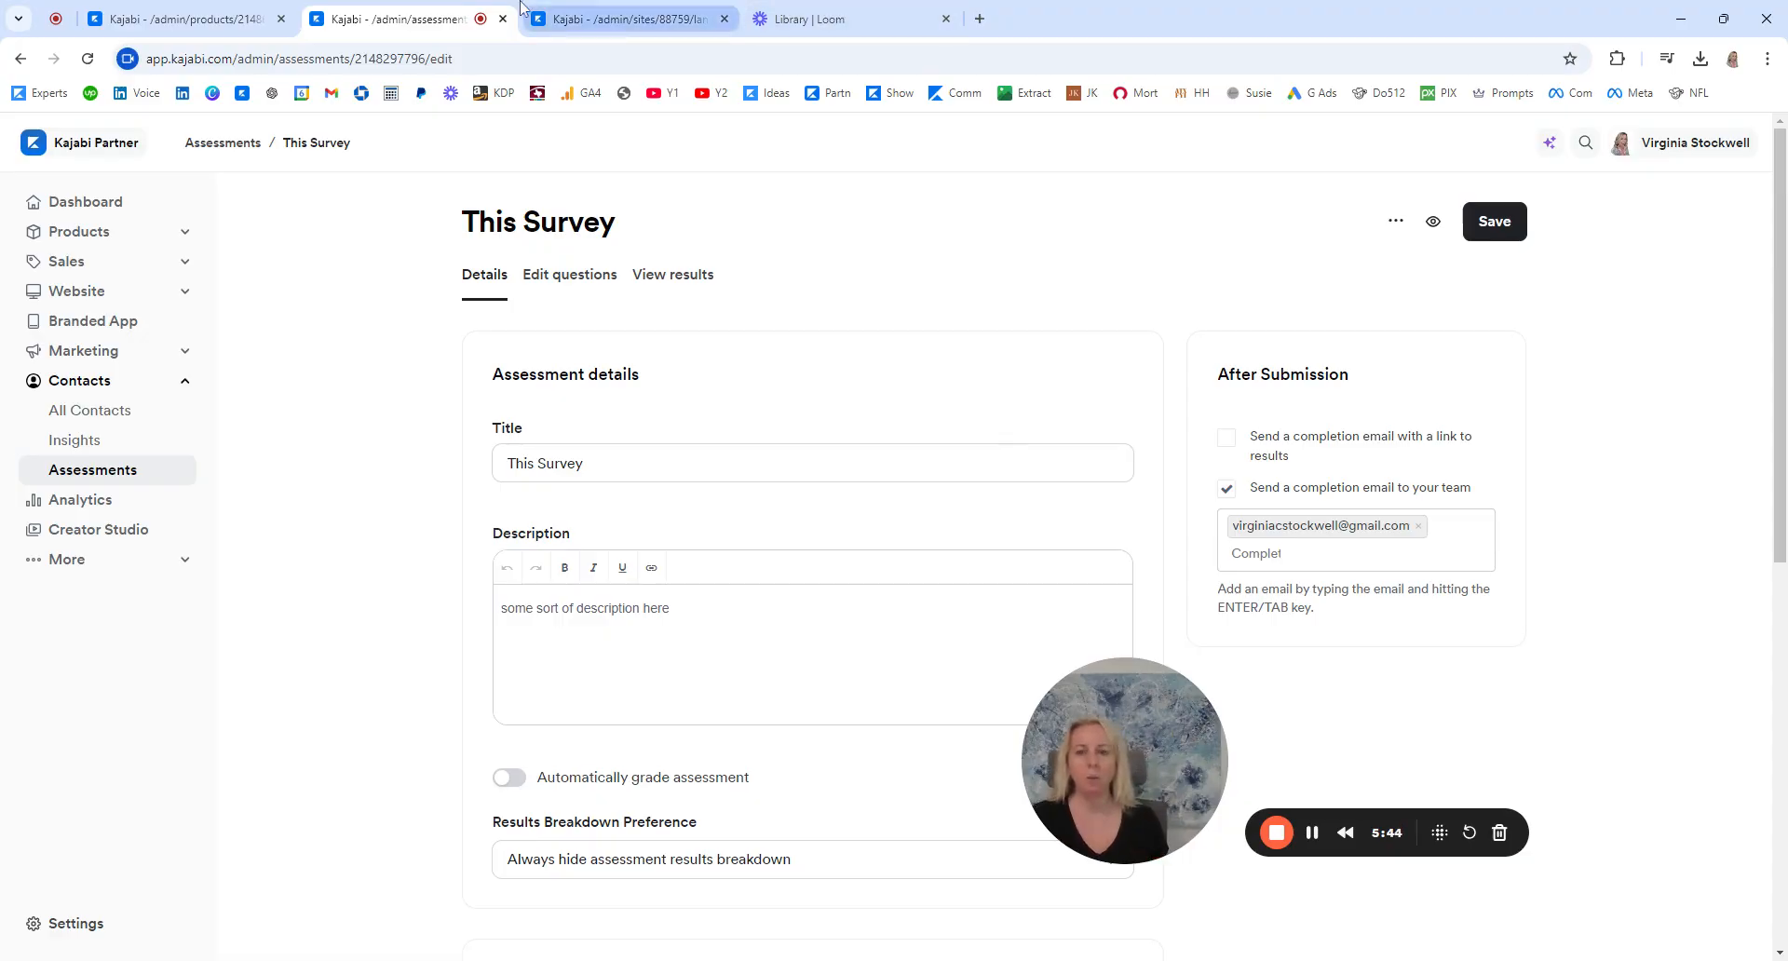
Switch to the site's landing pages and duplicate the draft page named "template".
click(565, 9)
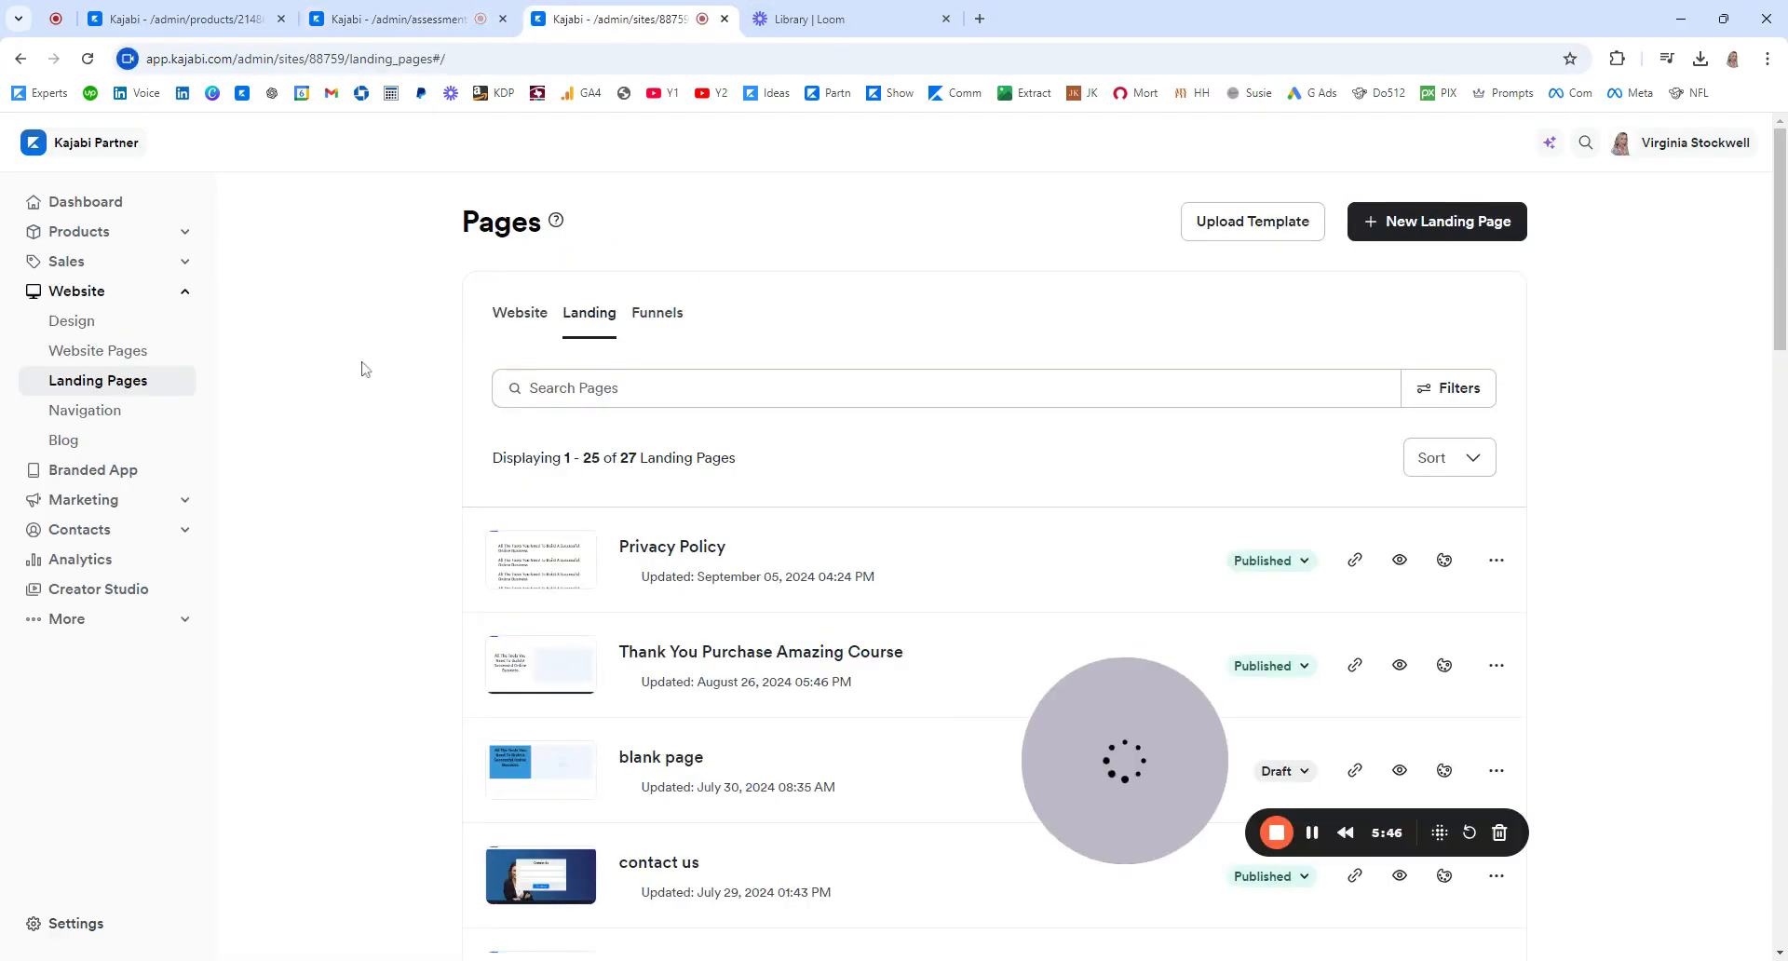
scroll(717, 615, down, 7)
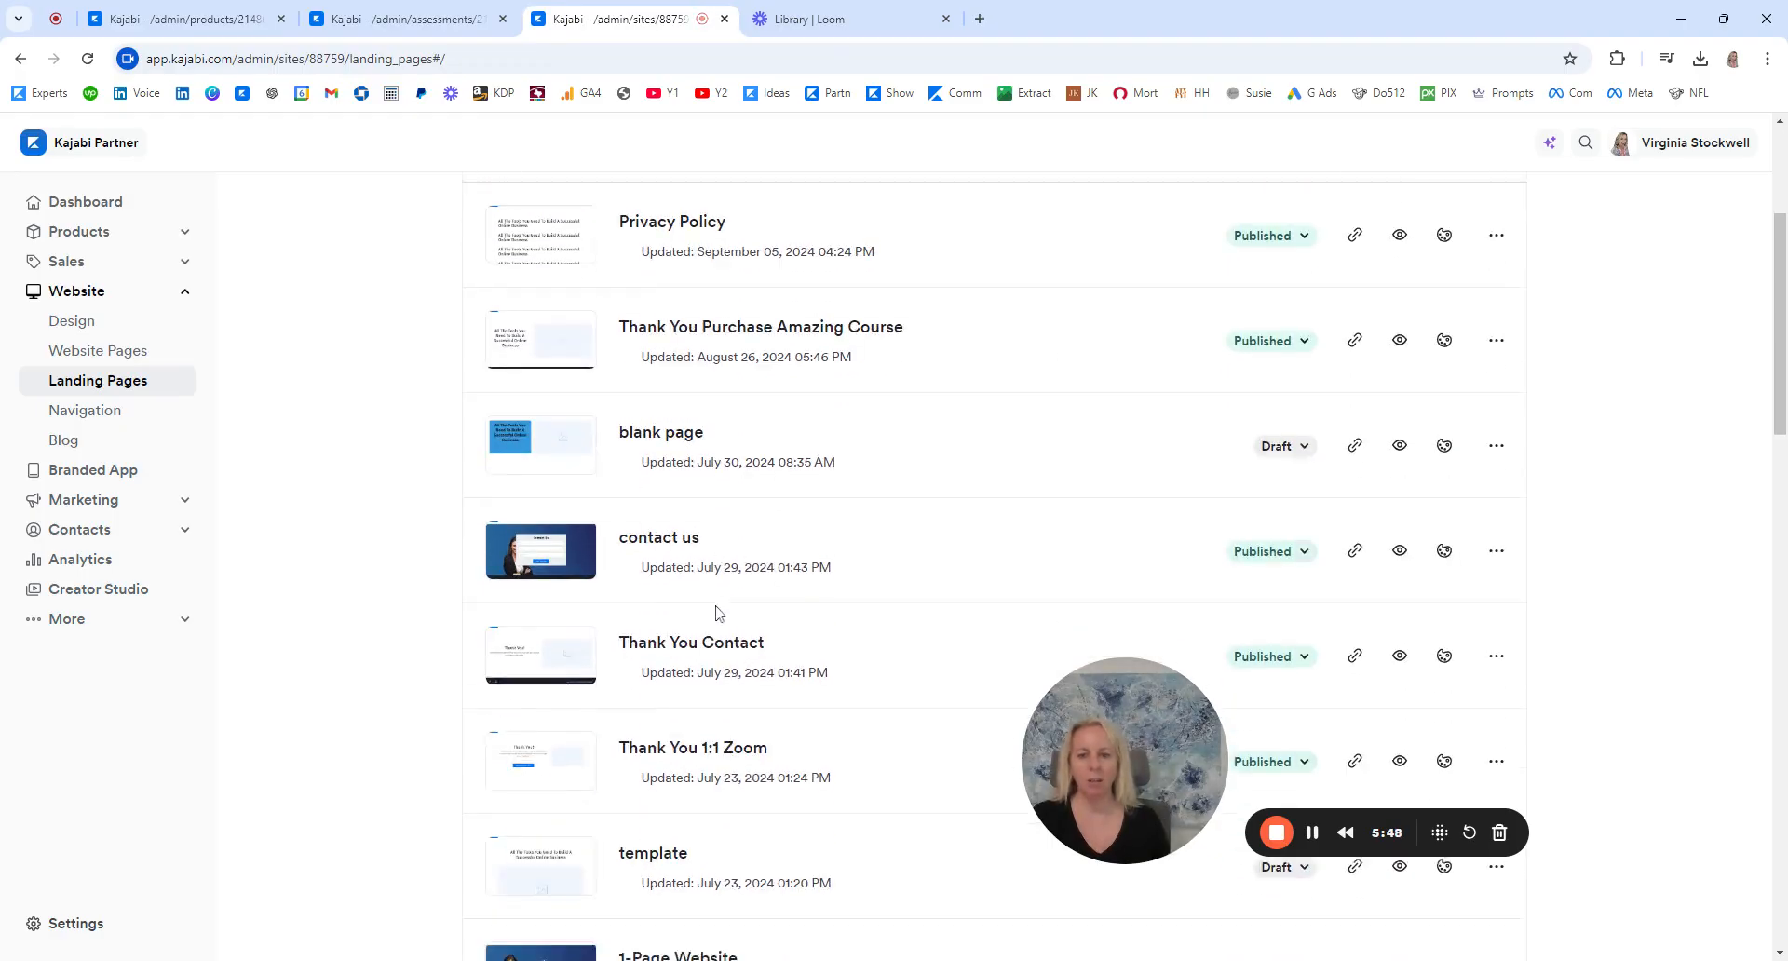
scroll(718, 614, down, 1)
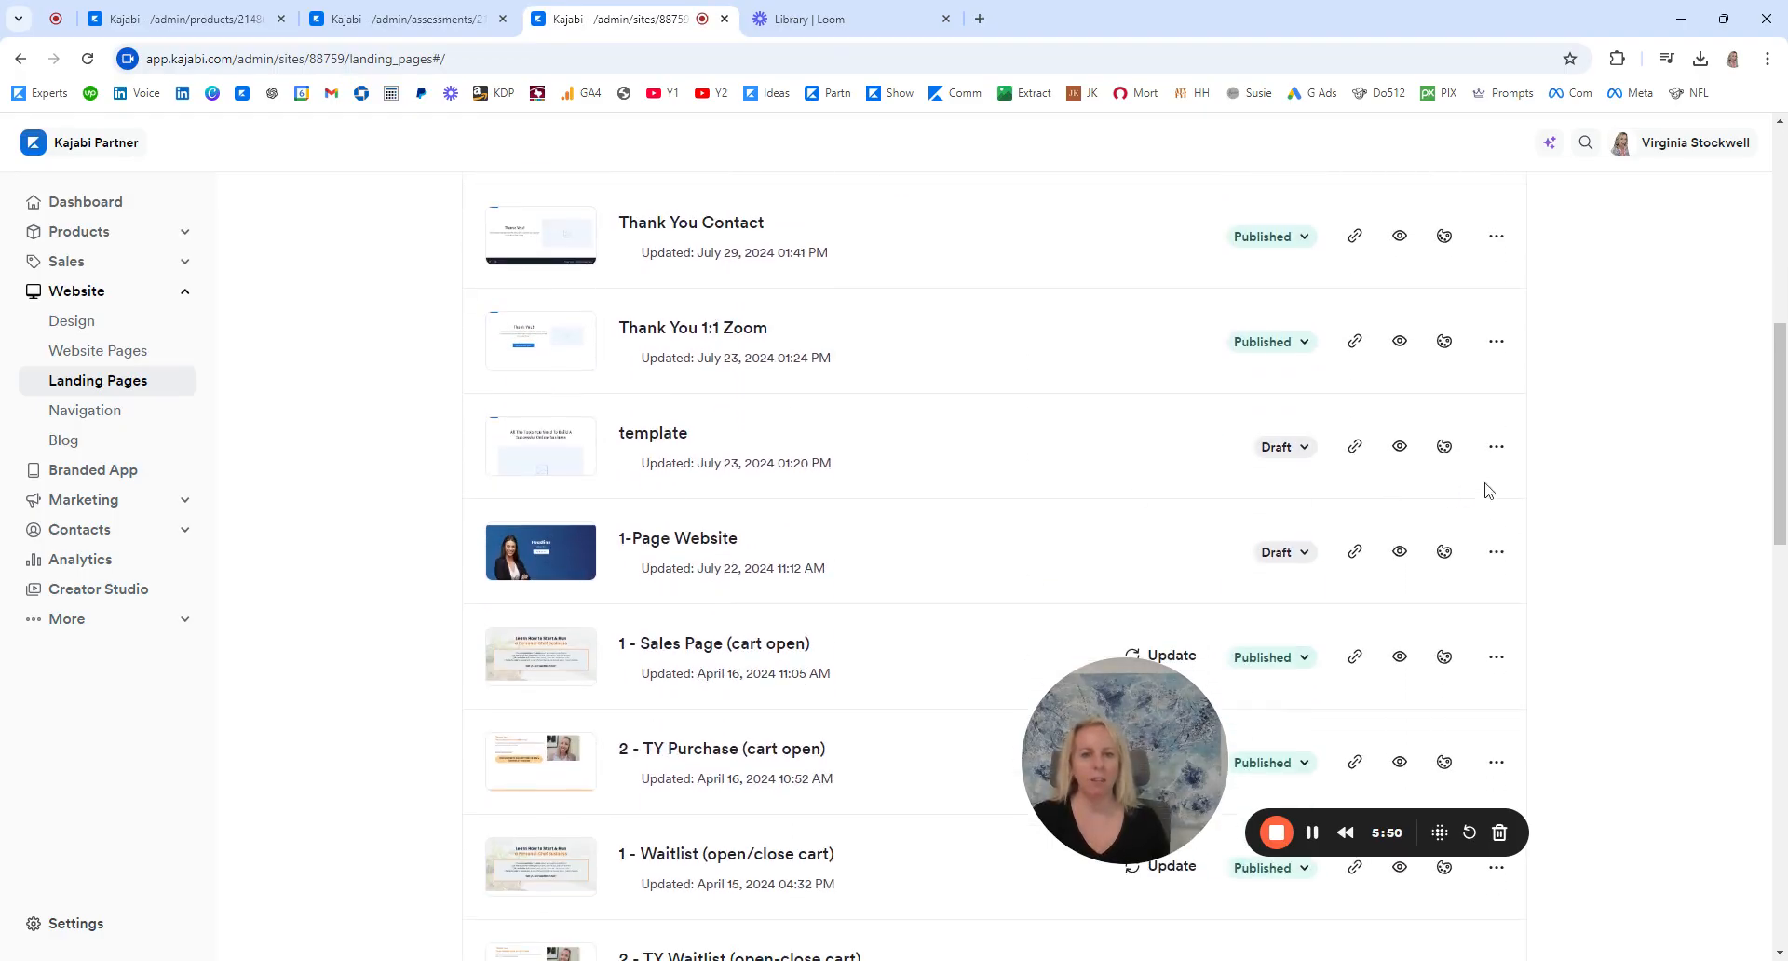
click(1496, 447)
click(1401, 577)
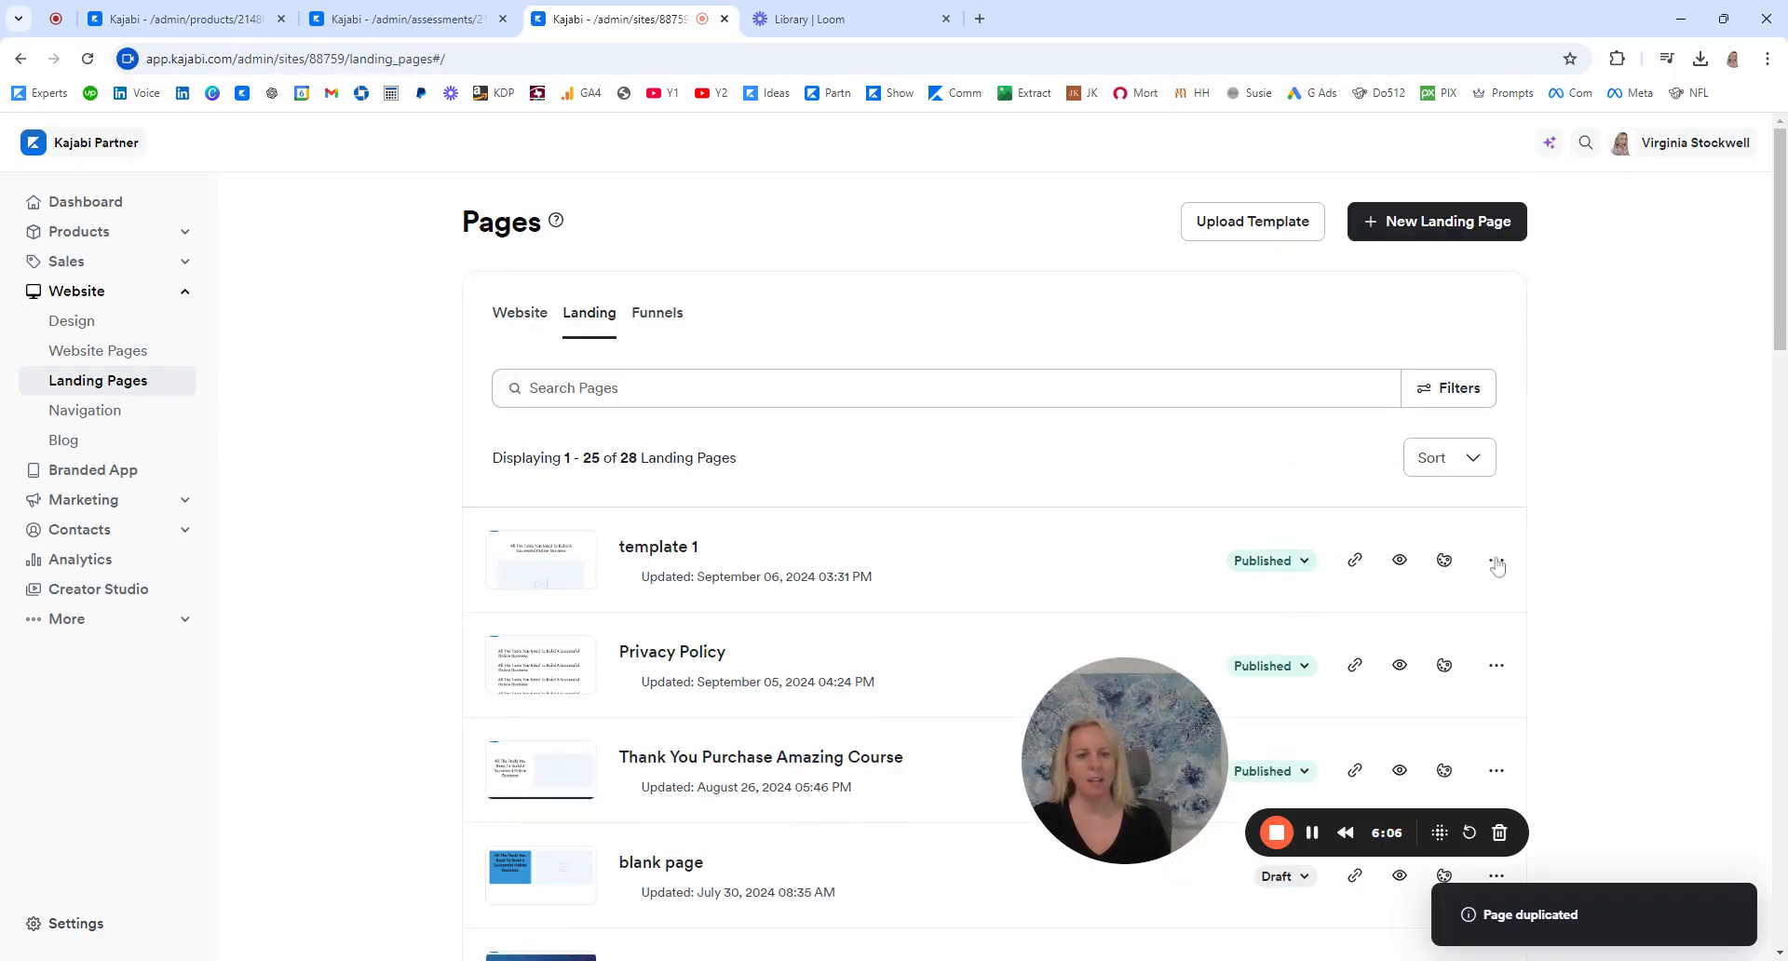
Open the duplicated page's details and set its title to "Survey 5" and its URL slug to "survey-5".
click(1495, 561)
click(1421, 605)
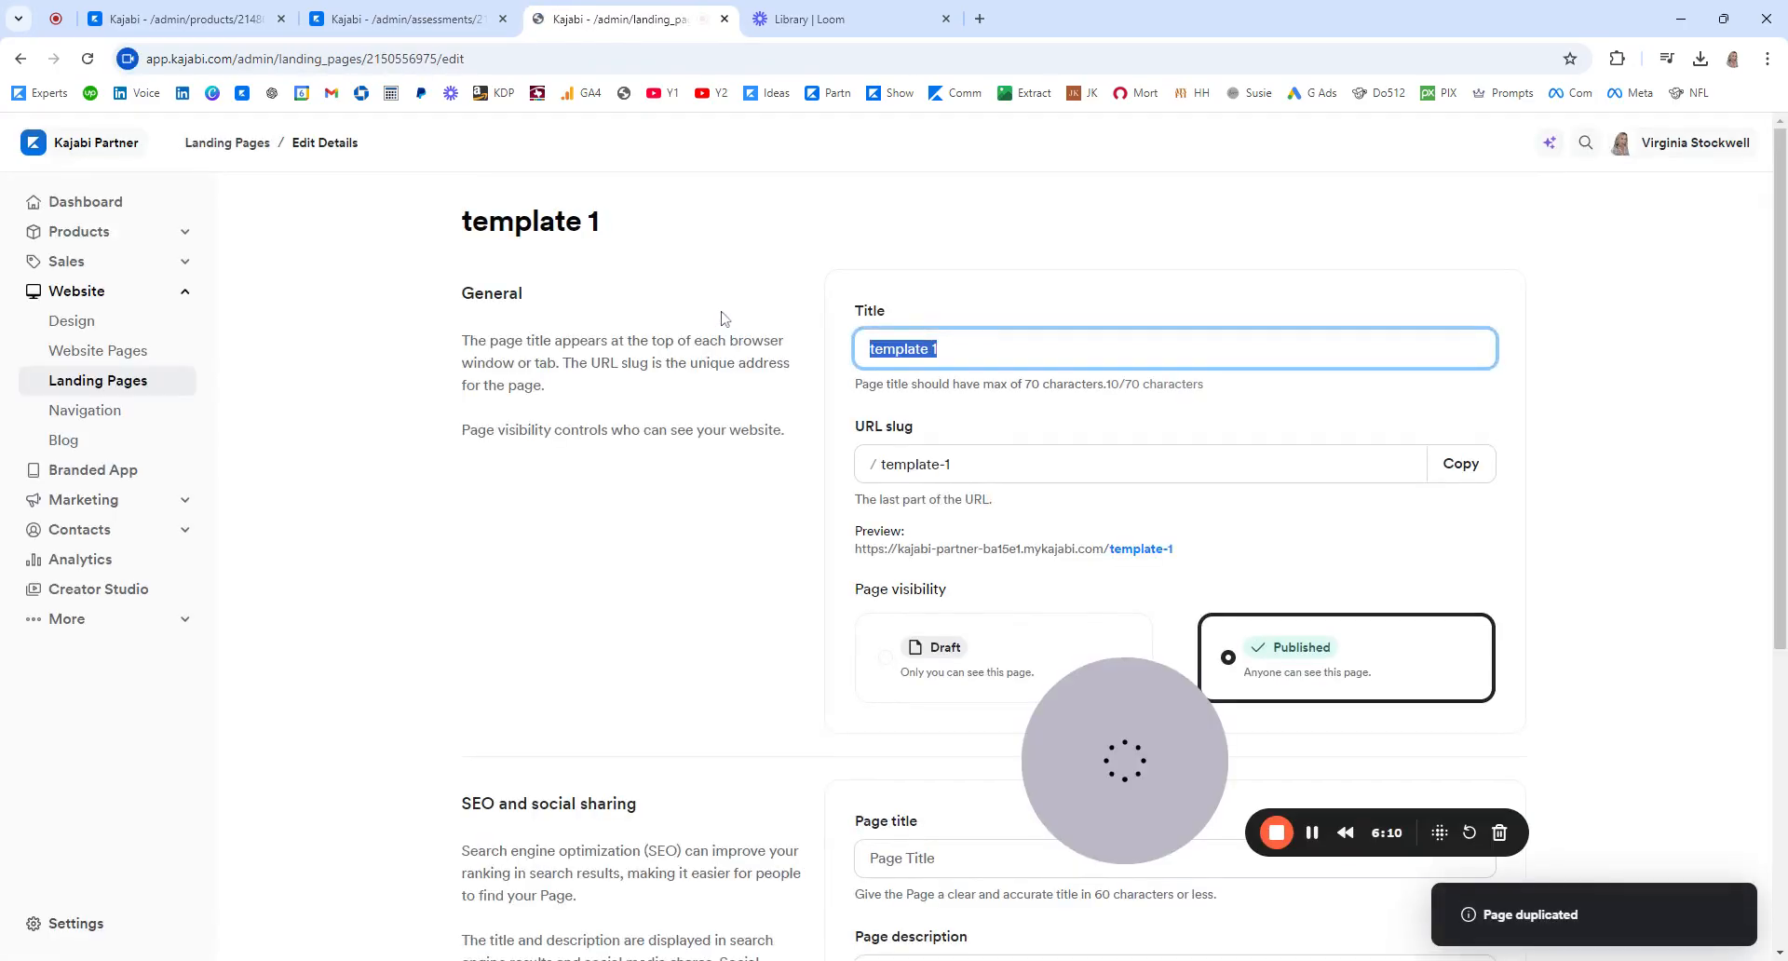
text(Survey 5)
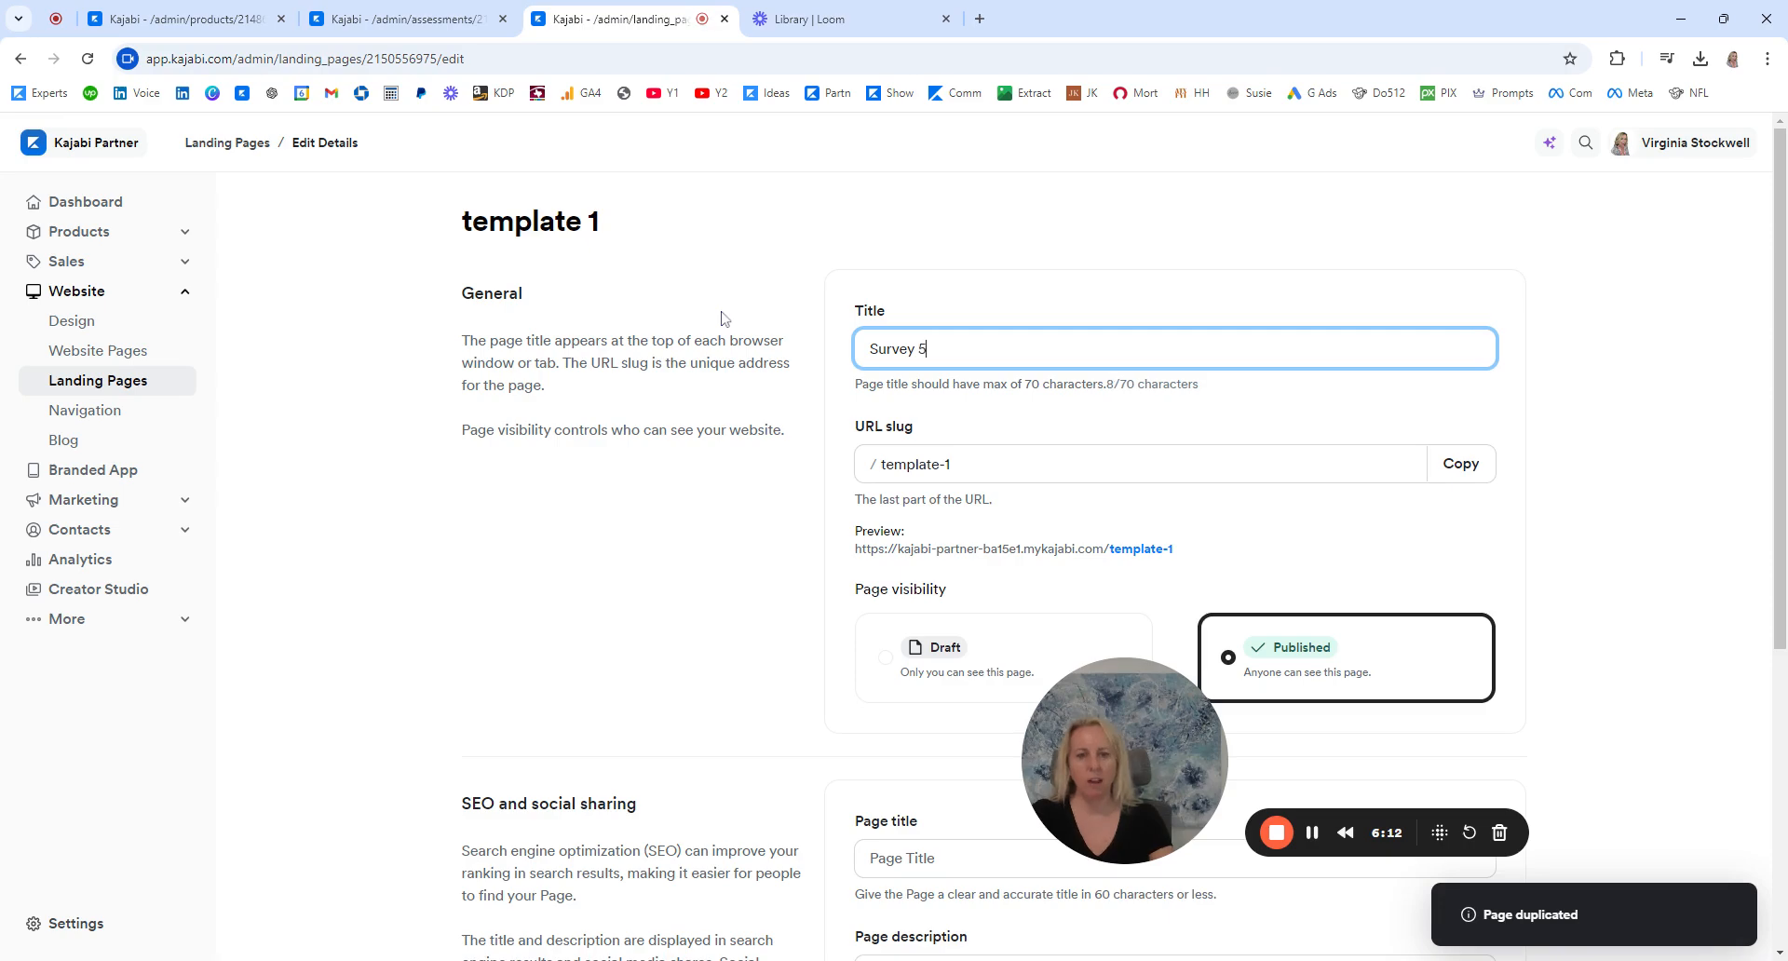
key(Tab)
text(survey-)
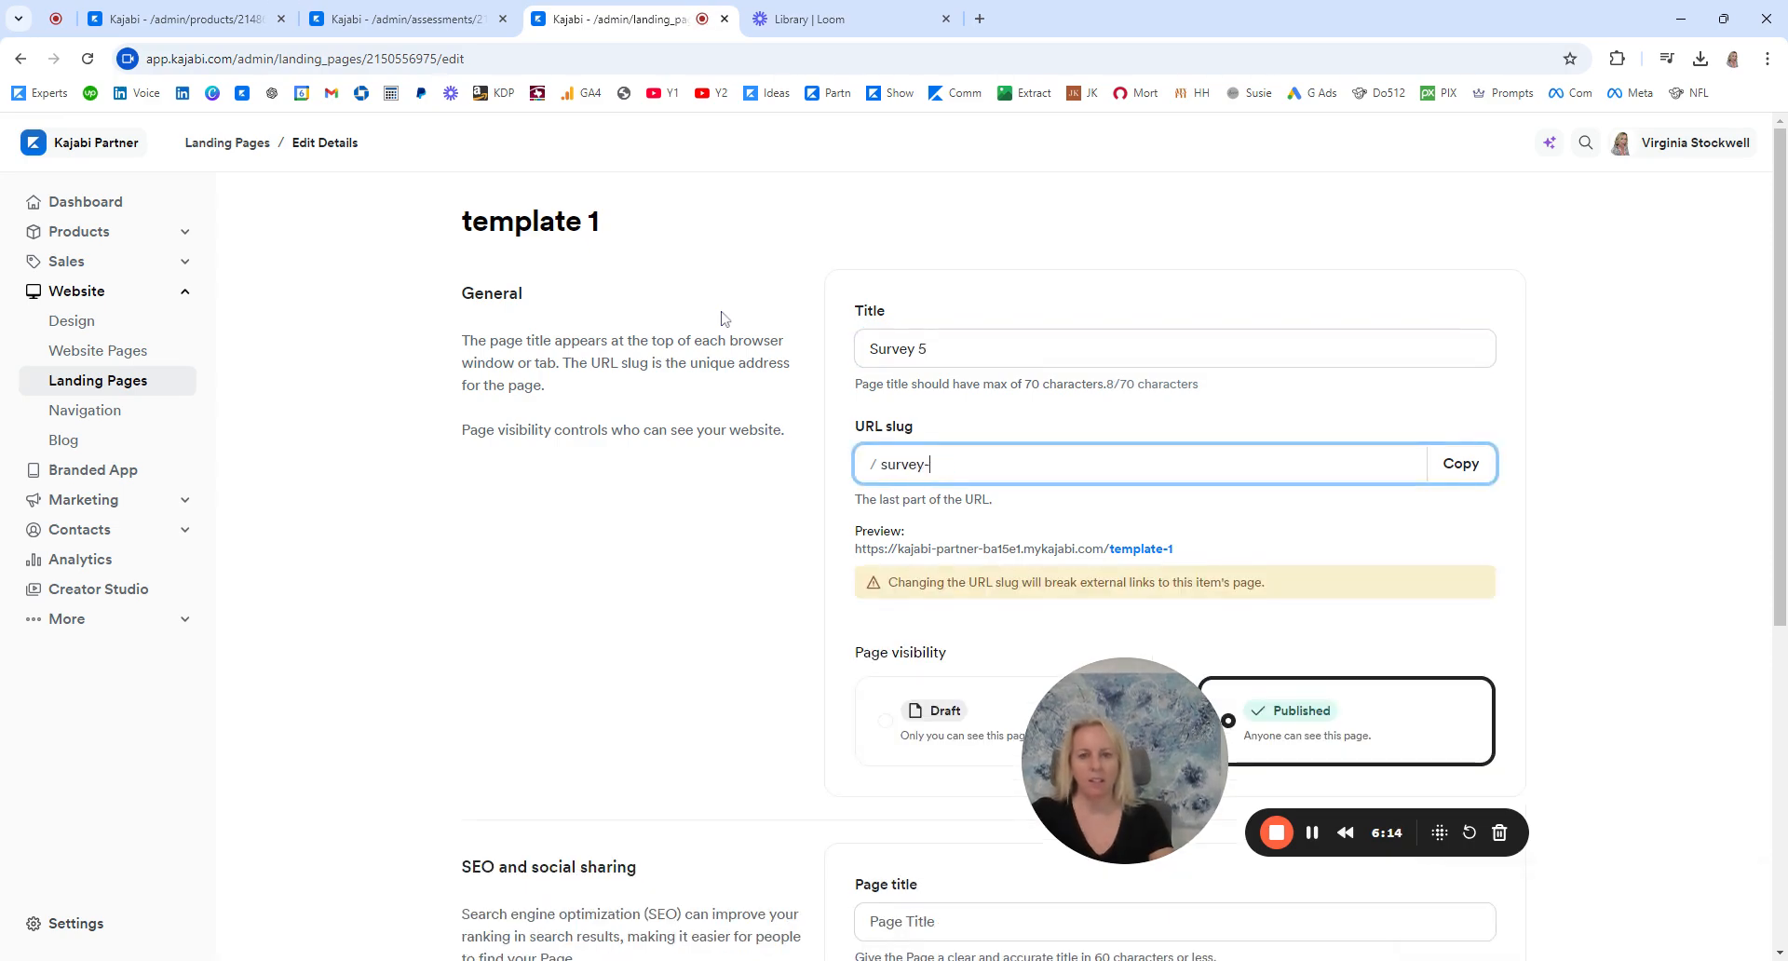
text(5)
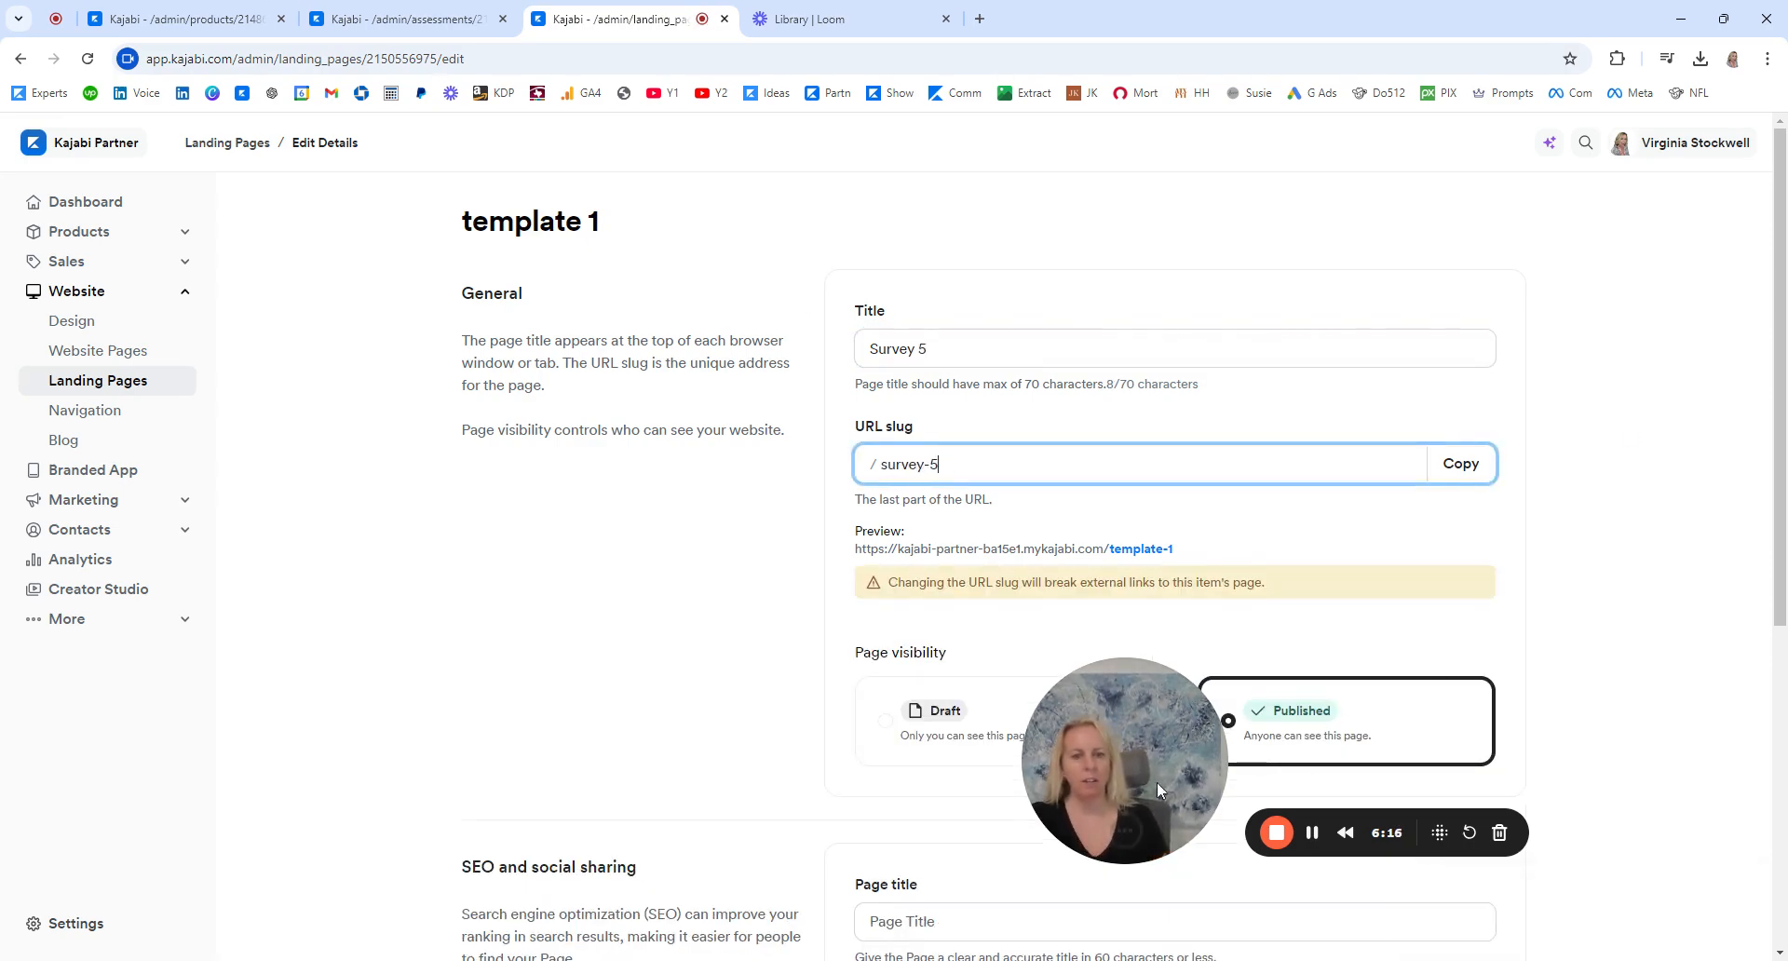
Turn off showing the page in search results and save the page details.
drag(1157, 790, 1481, 703)
scroll(946, 638, down, 6)
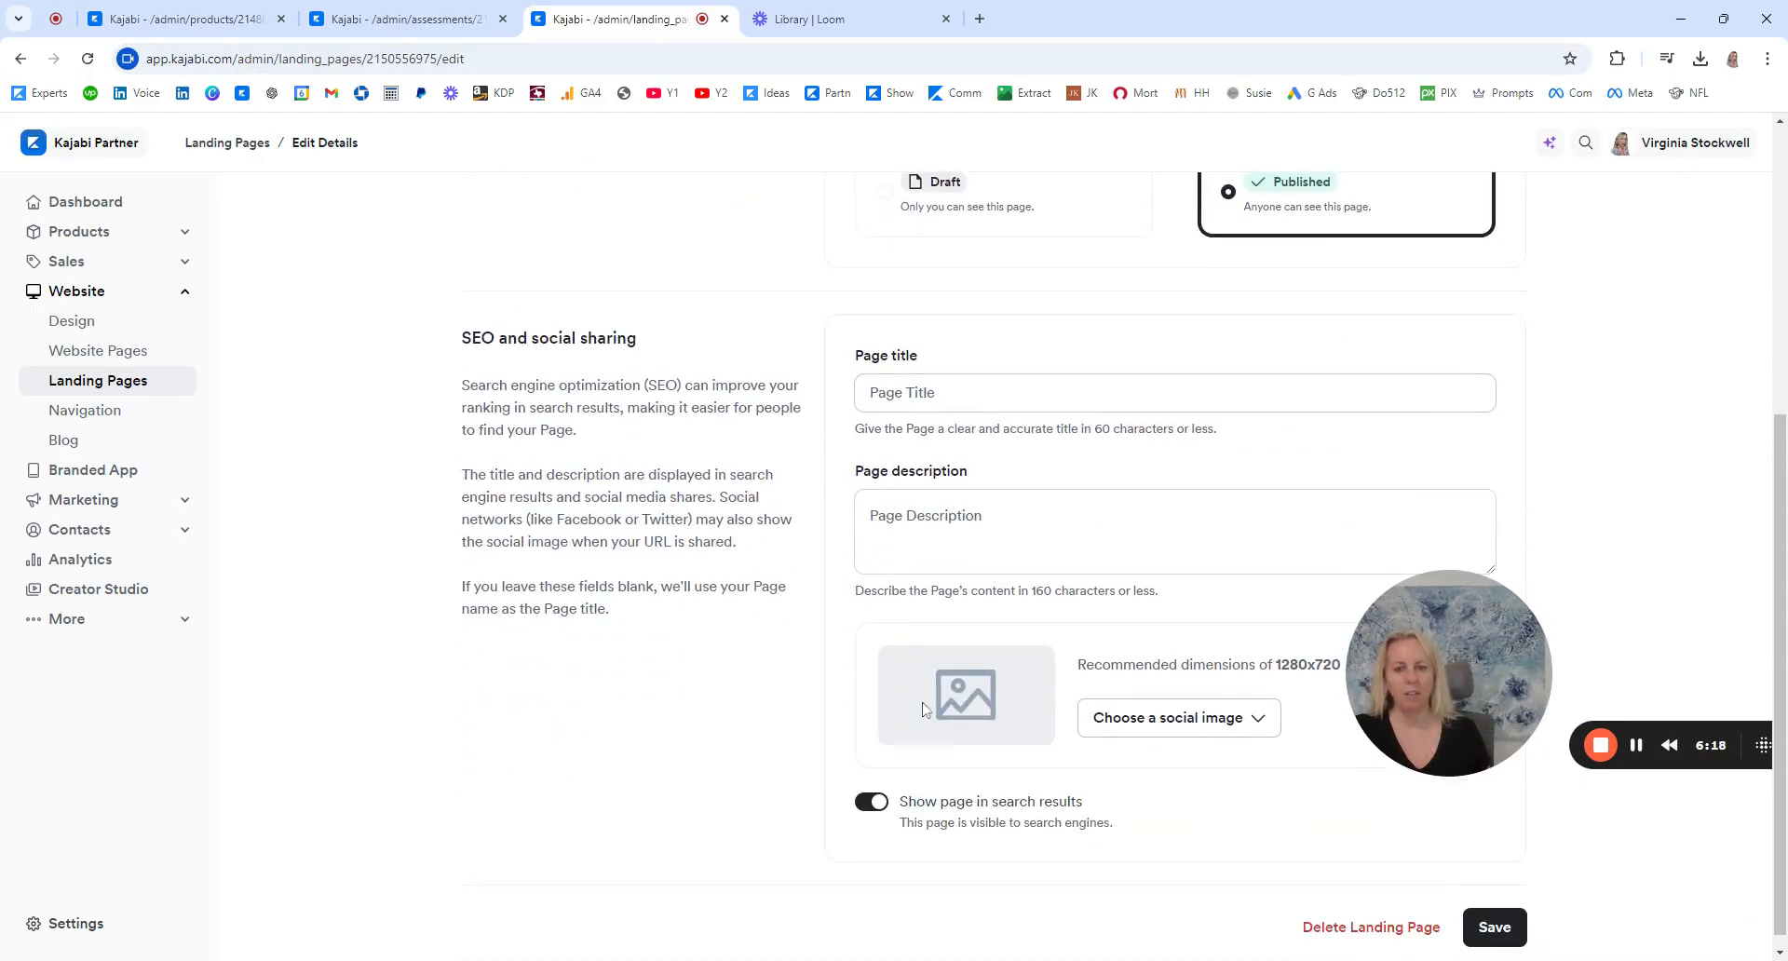
click(878, 807)
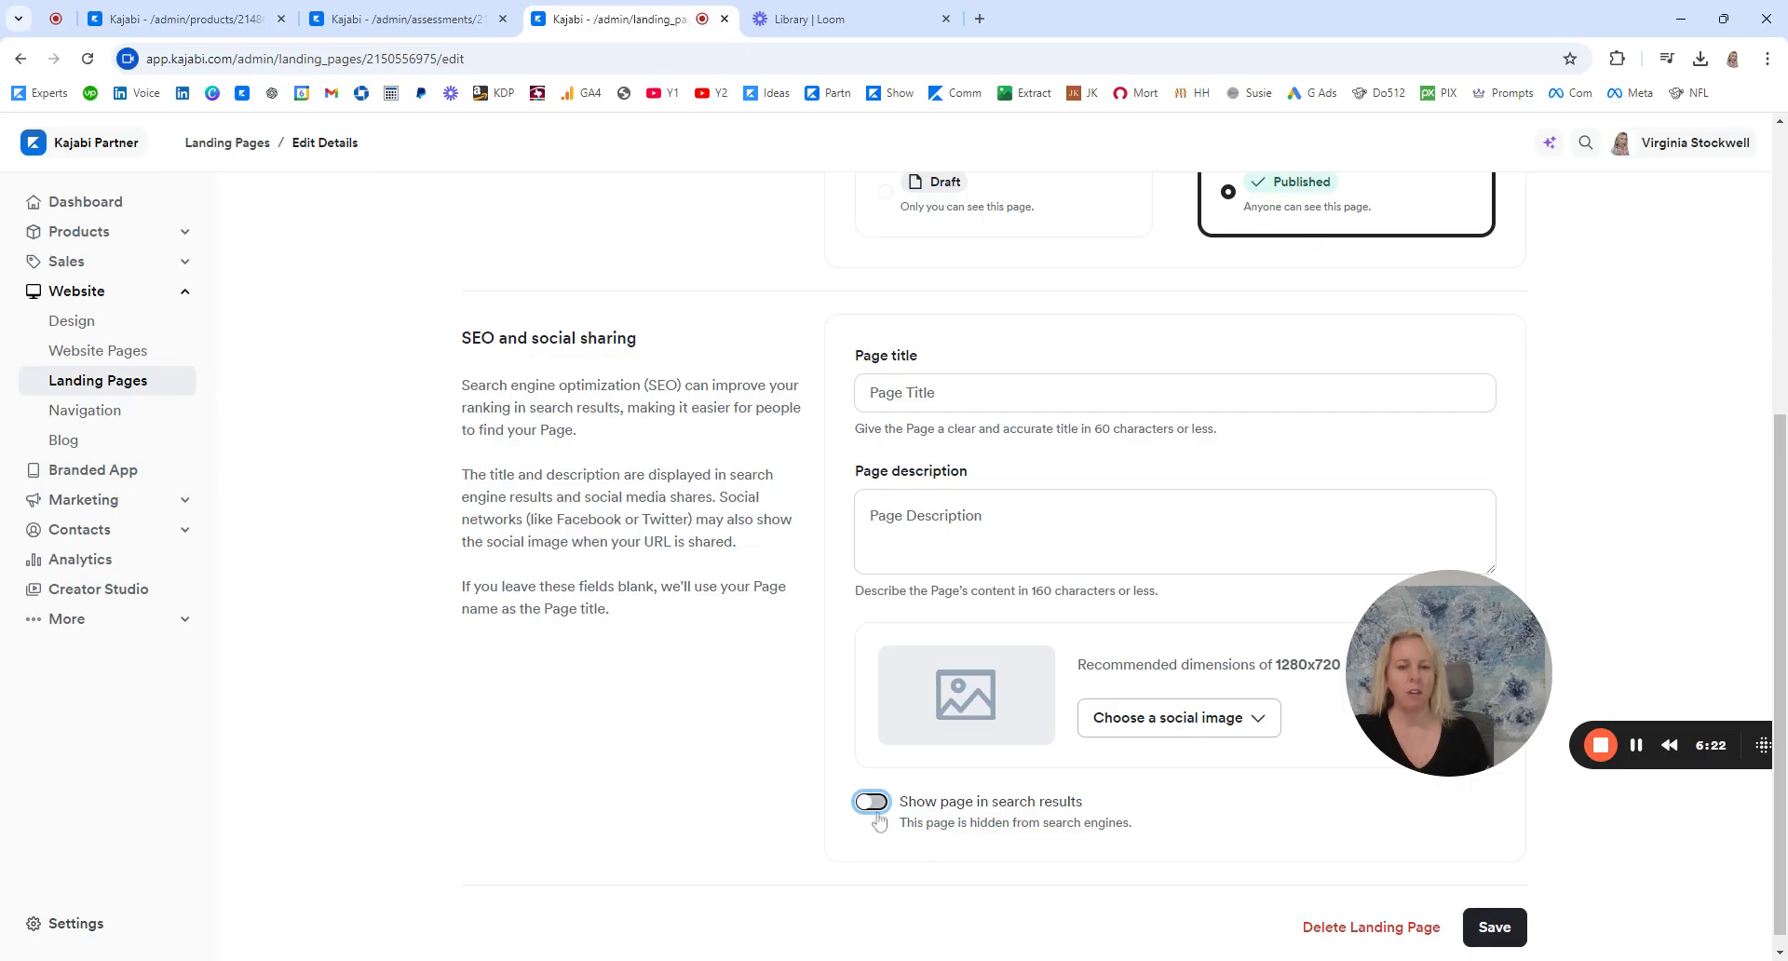
click(1498, 929)
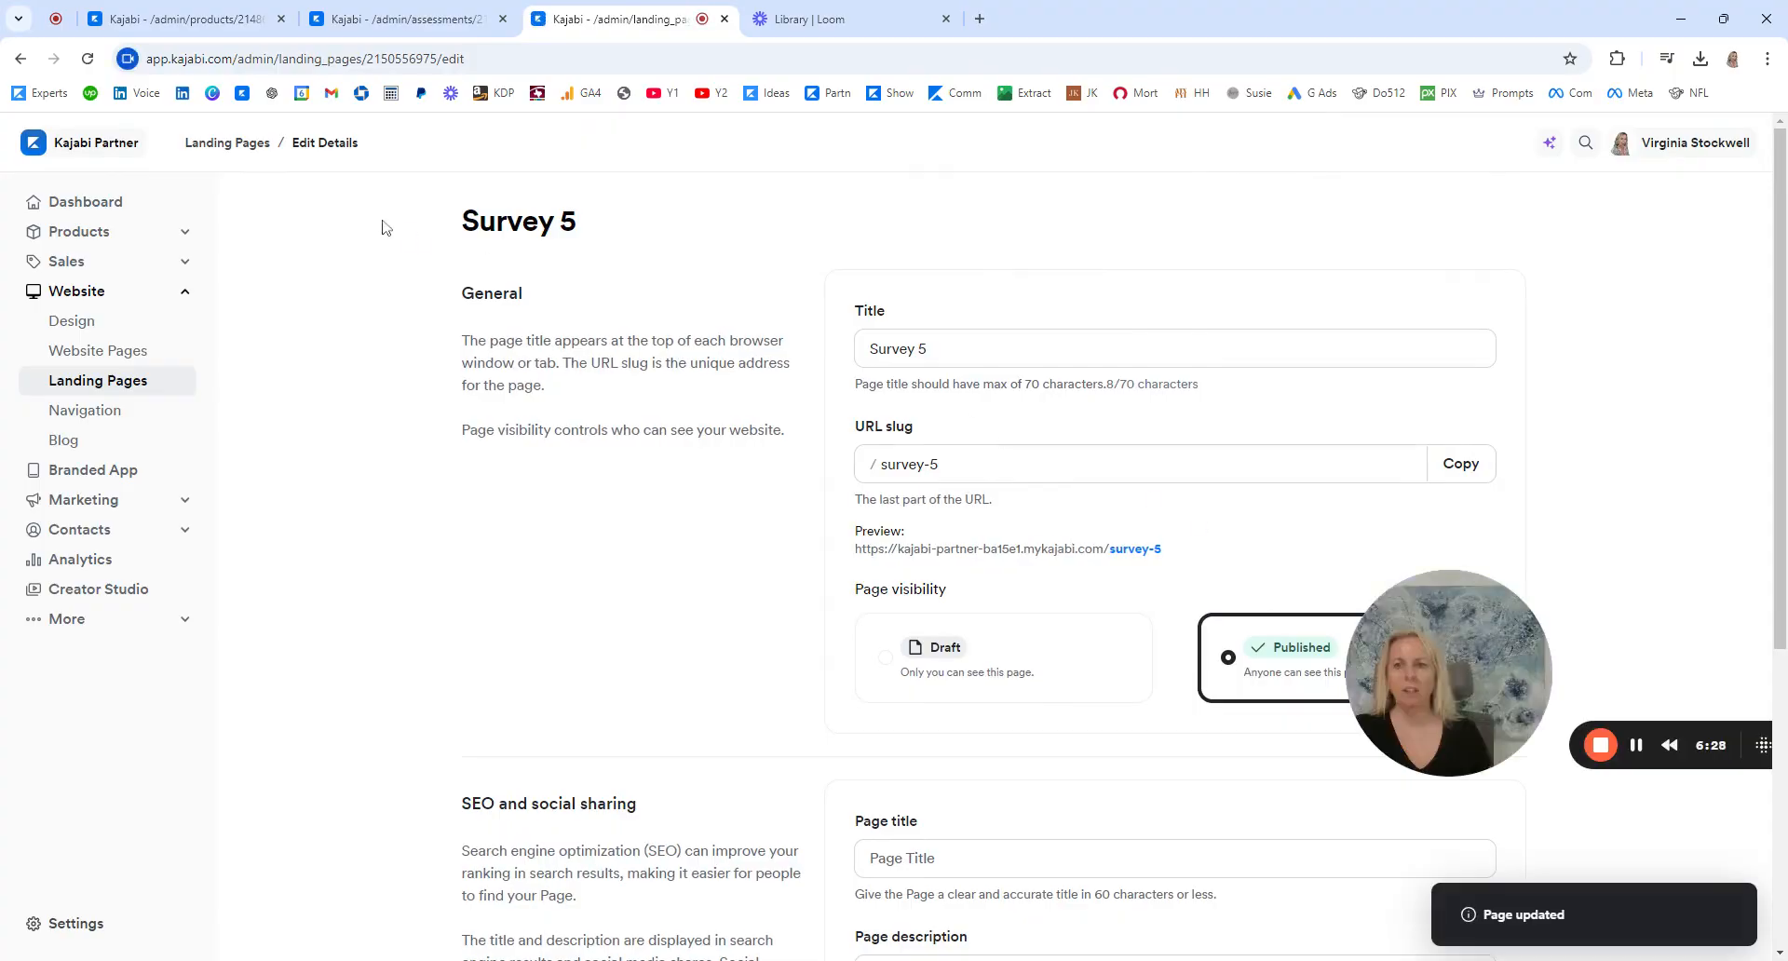
Open the Survey 5 page in the page editor and delete the text and image blocks from its Hero section.
click(253, 149)
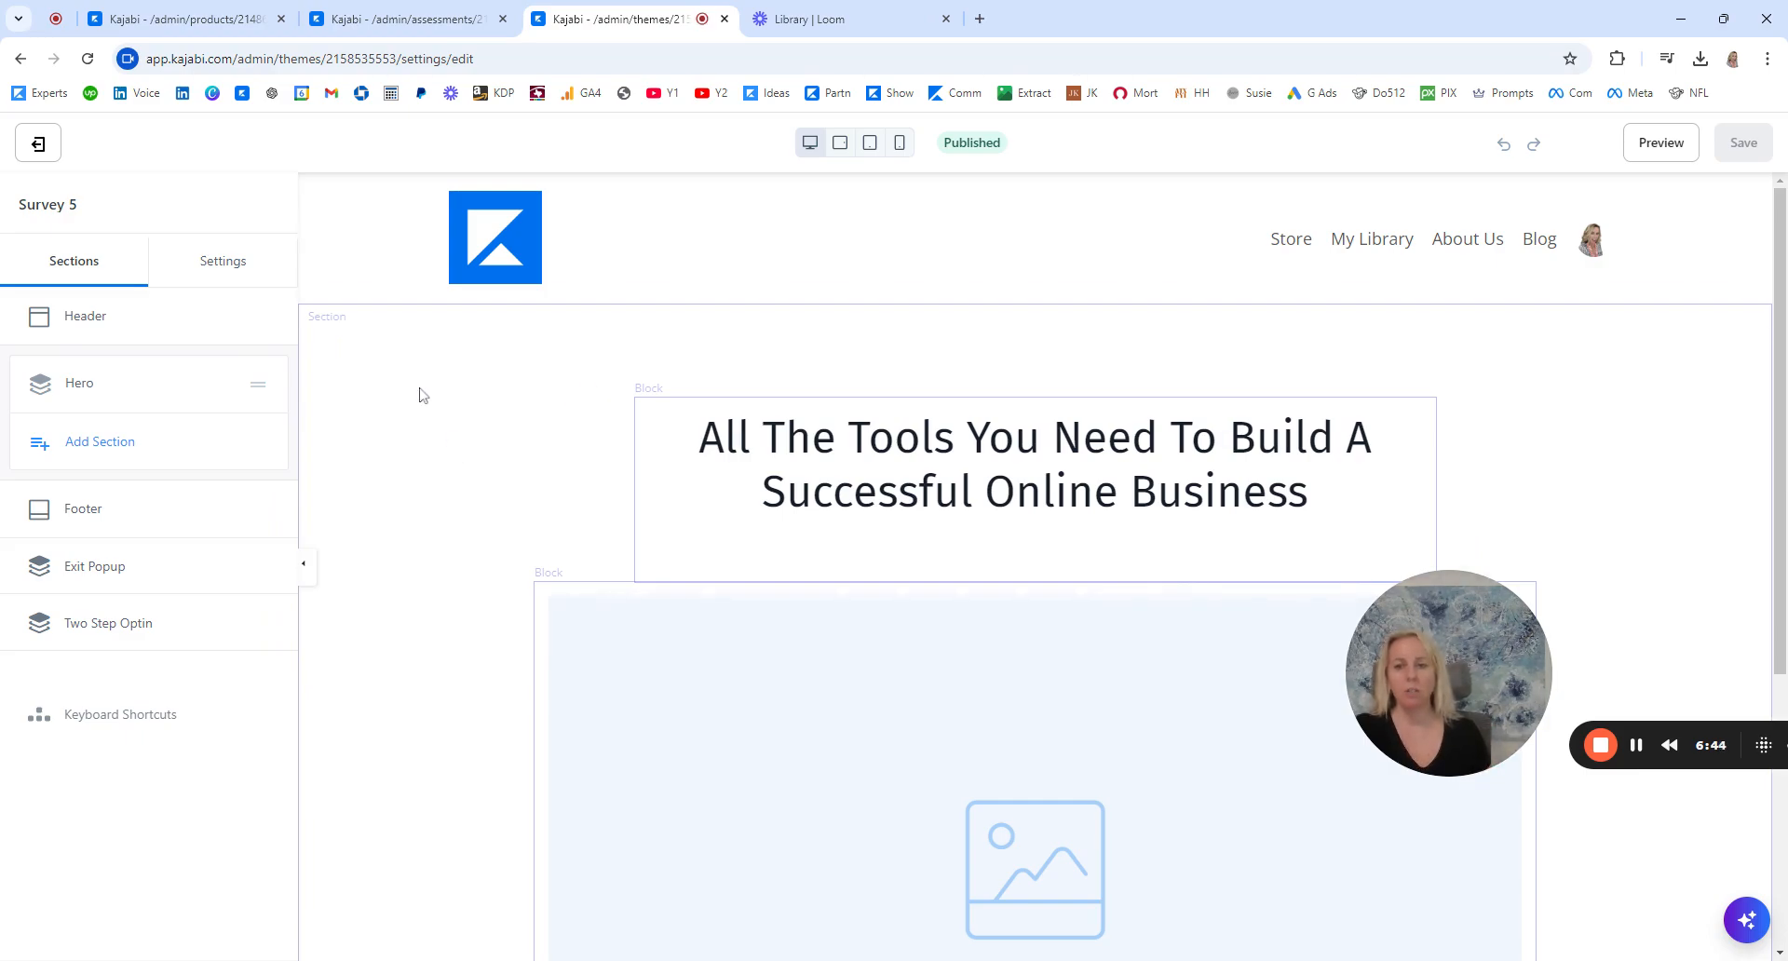
scroll(698, 630, down, 5)
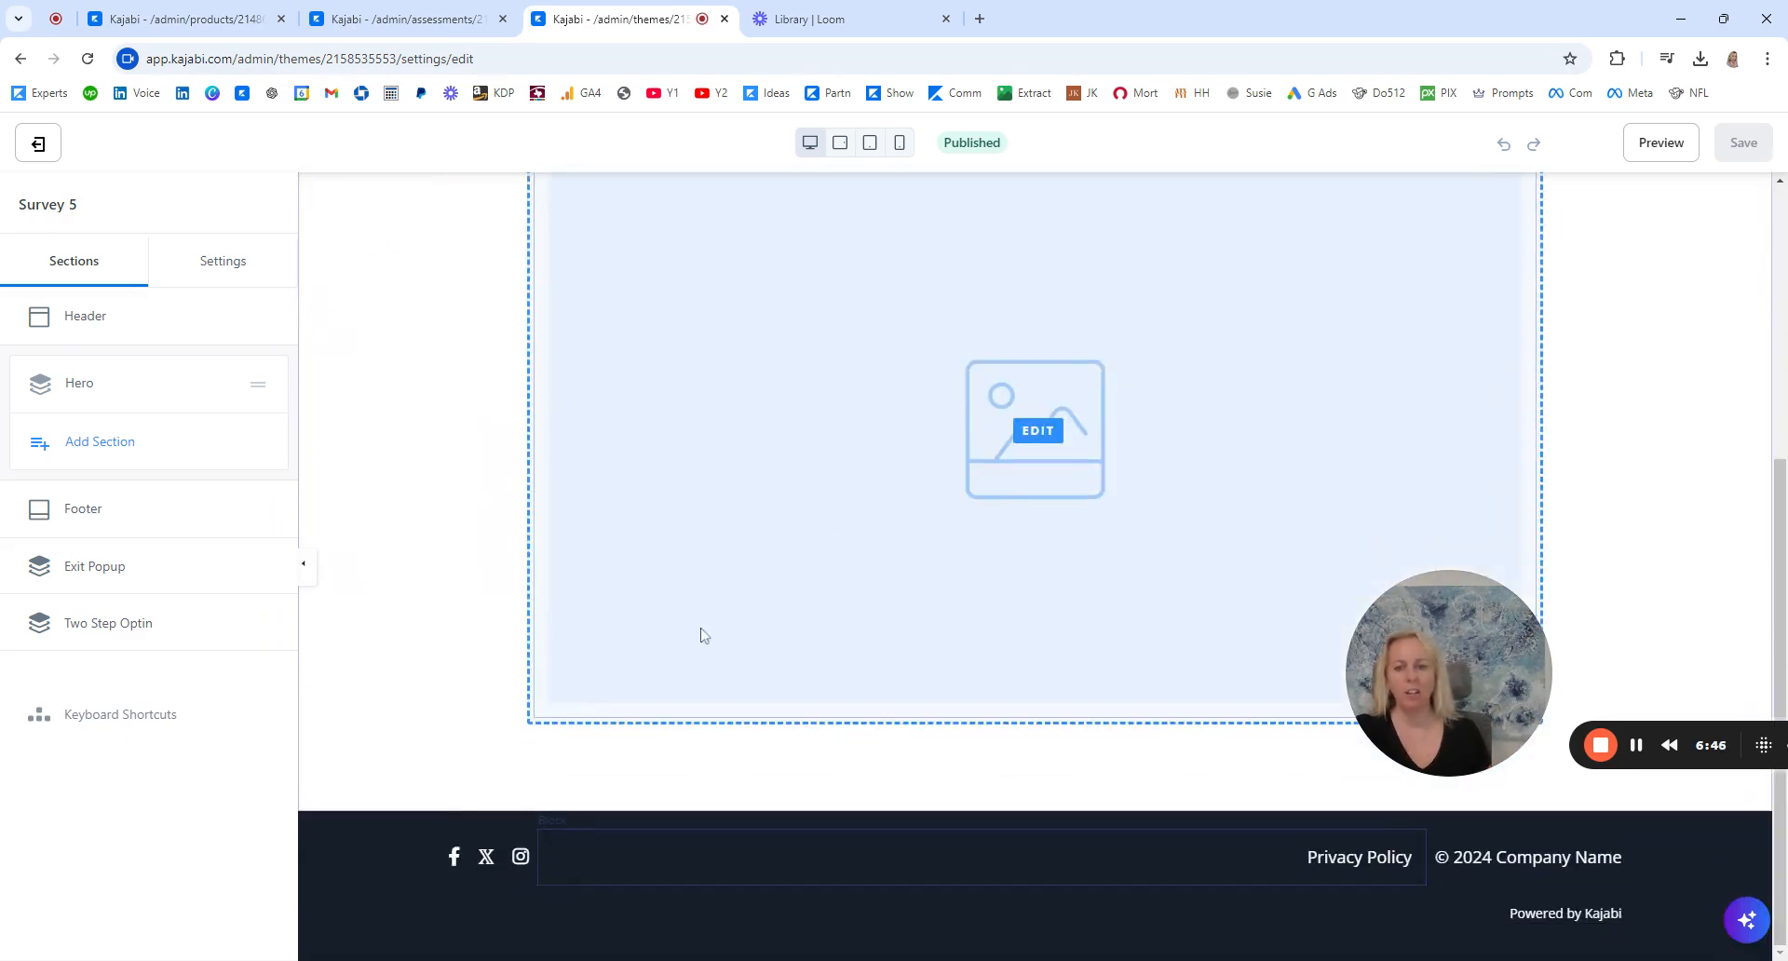
scroll(505, 439, up, 4)
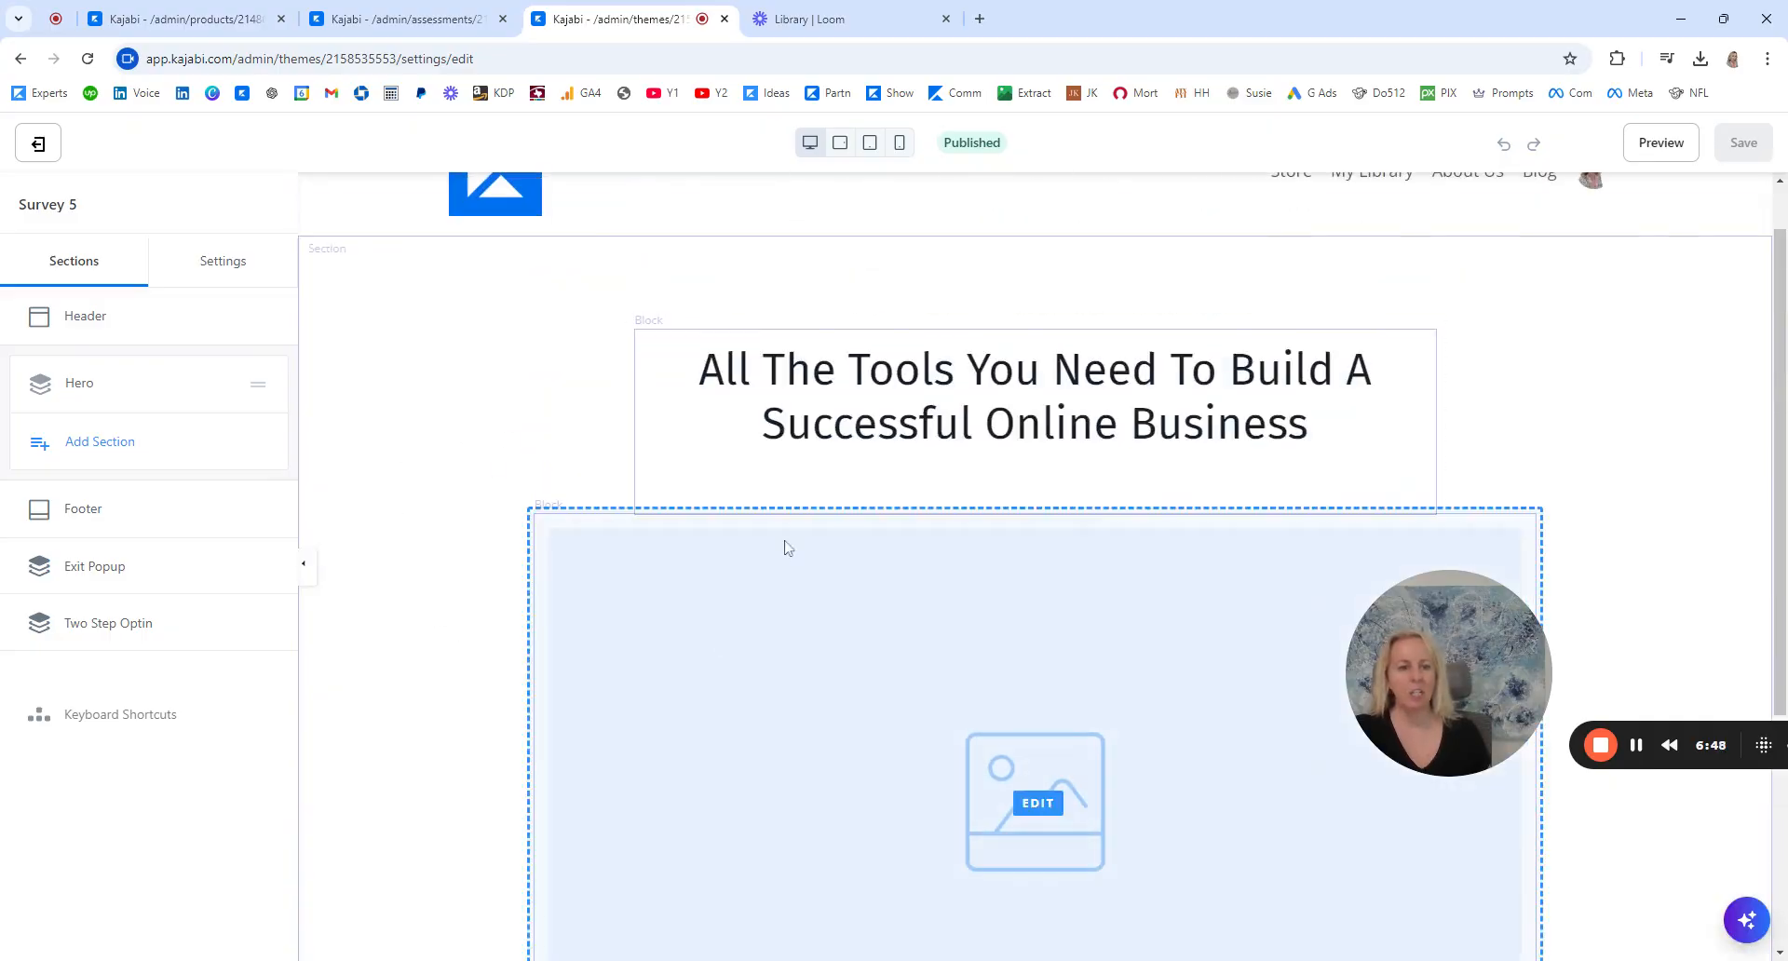
click(415, 594)
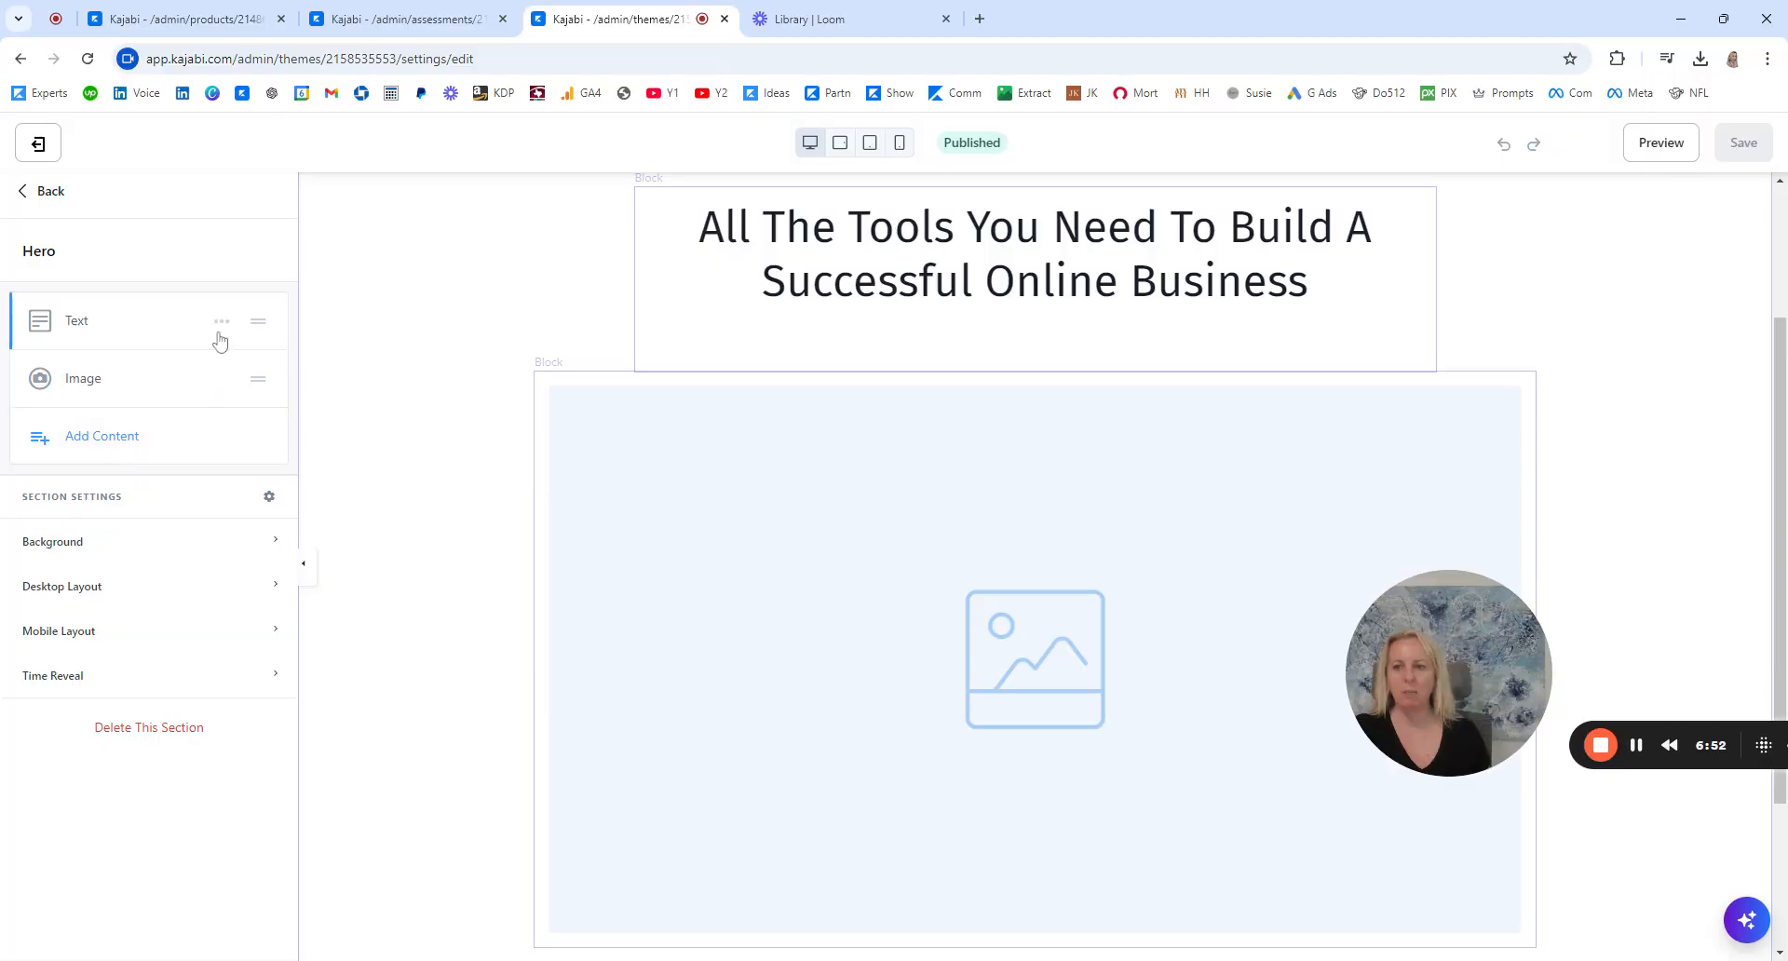
click(222, 321)
click(177, 460)
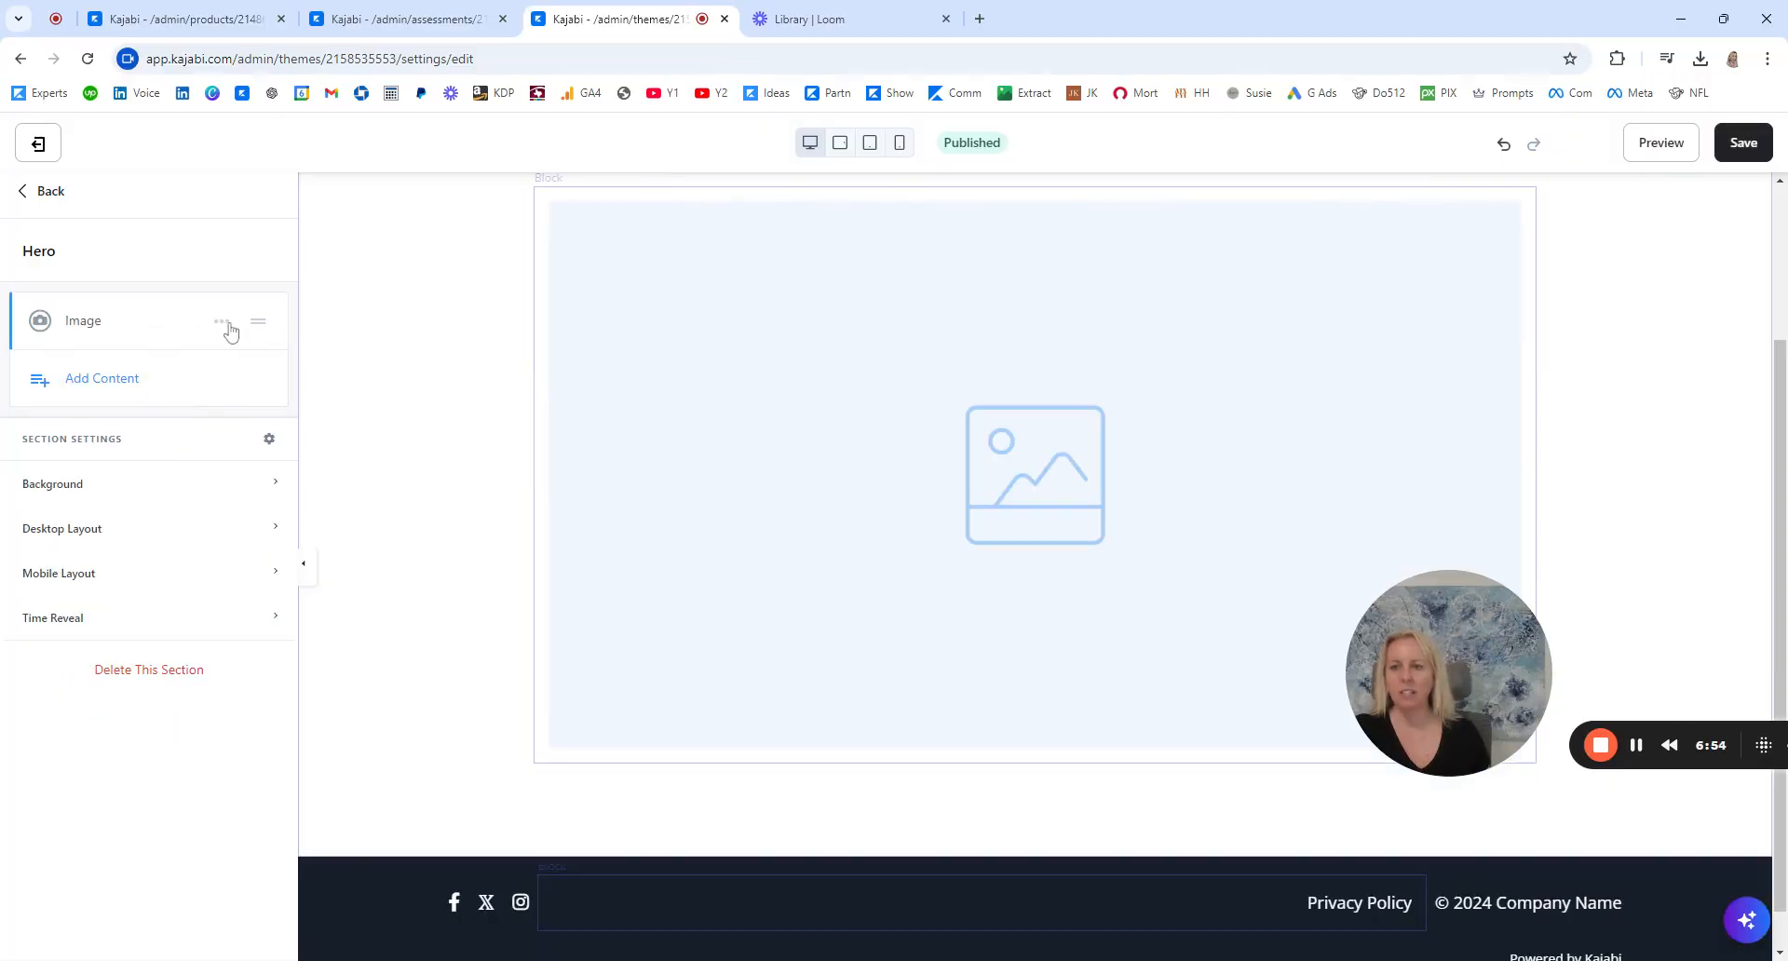
click(222, 320)
click(177, 461)
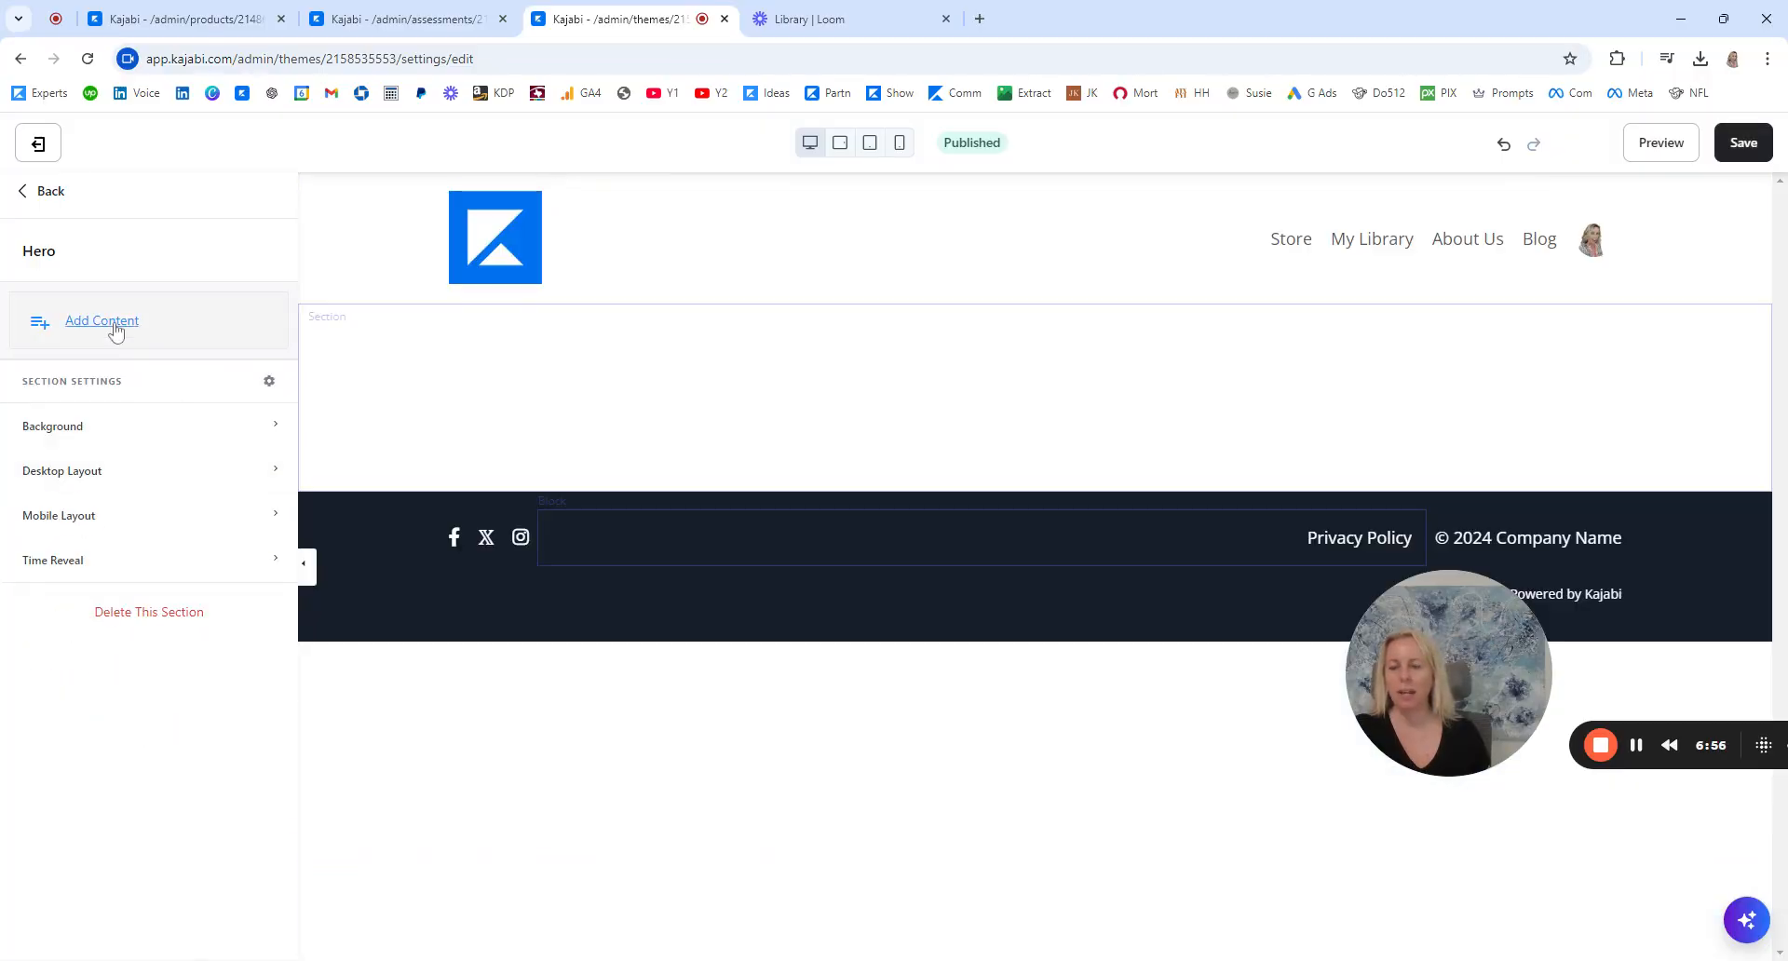
Add an assessment block to the Hero section, set it to display "This Survey" and save the page.
click(102, 321)
click(210, 477)
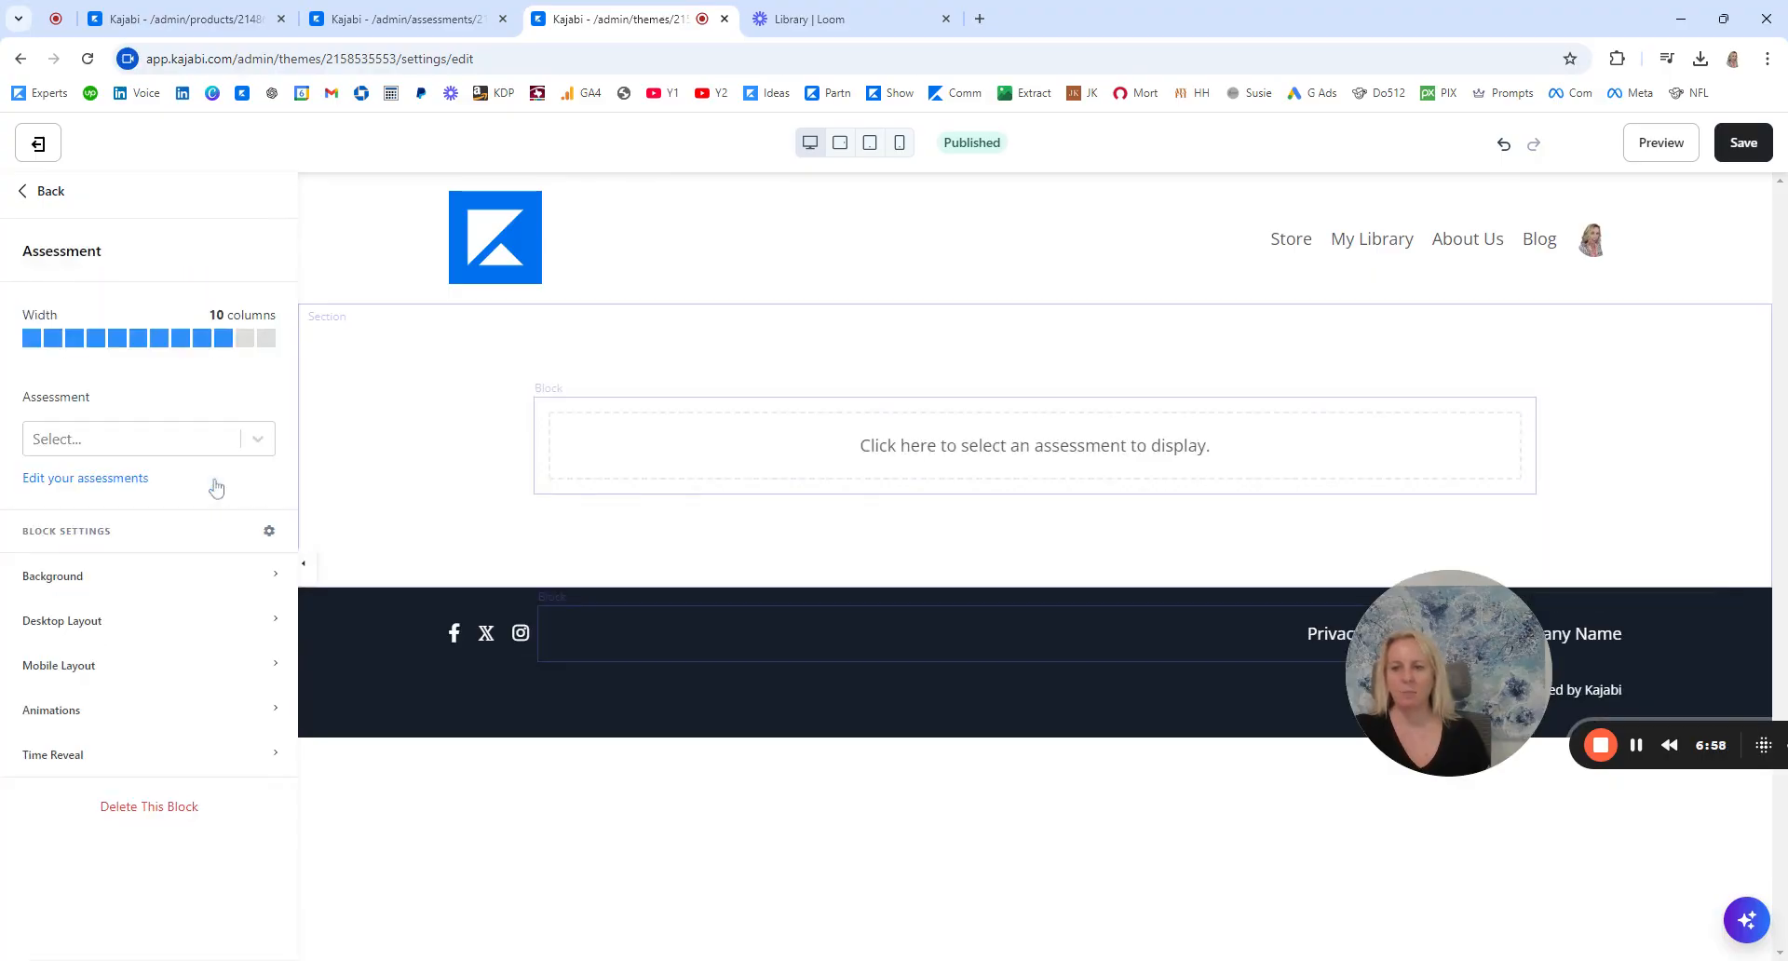
click(123, 447)
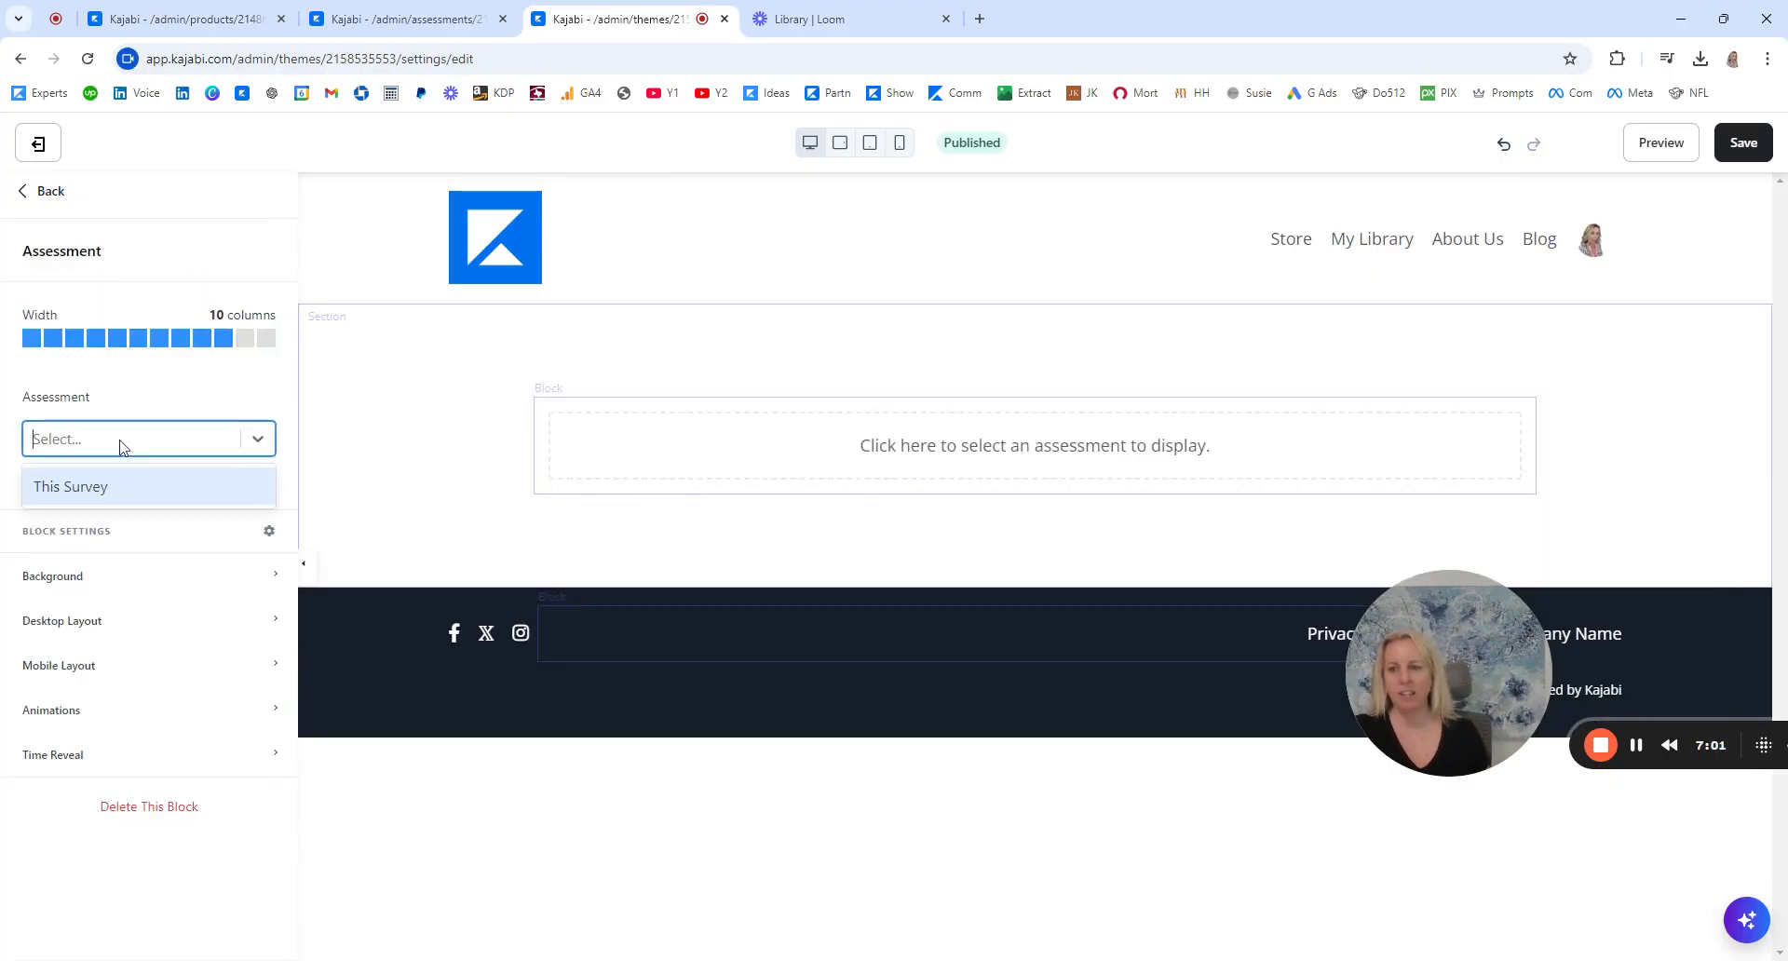
click(81, 498)
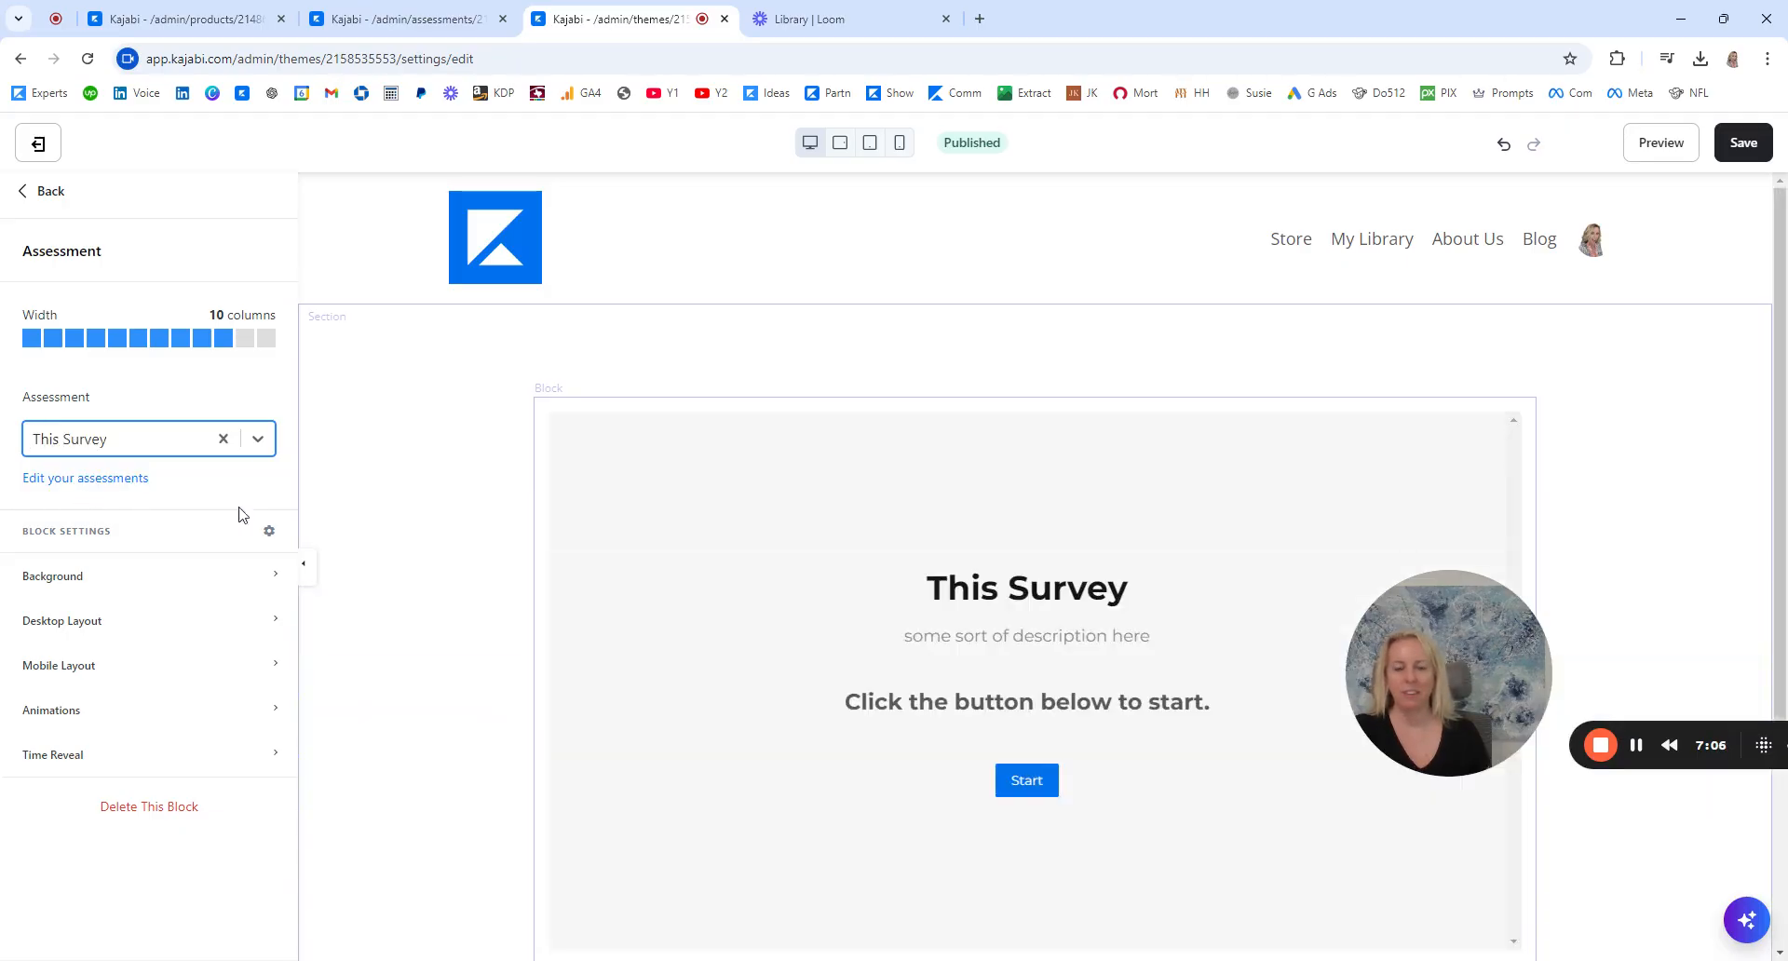
click(1744, 143)
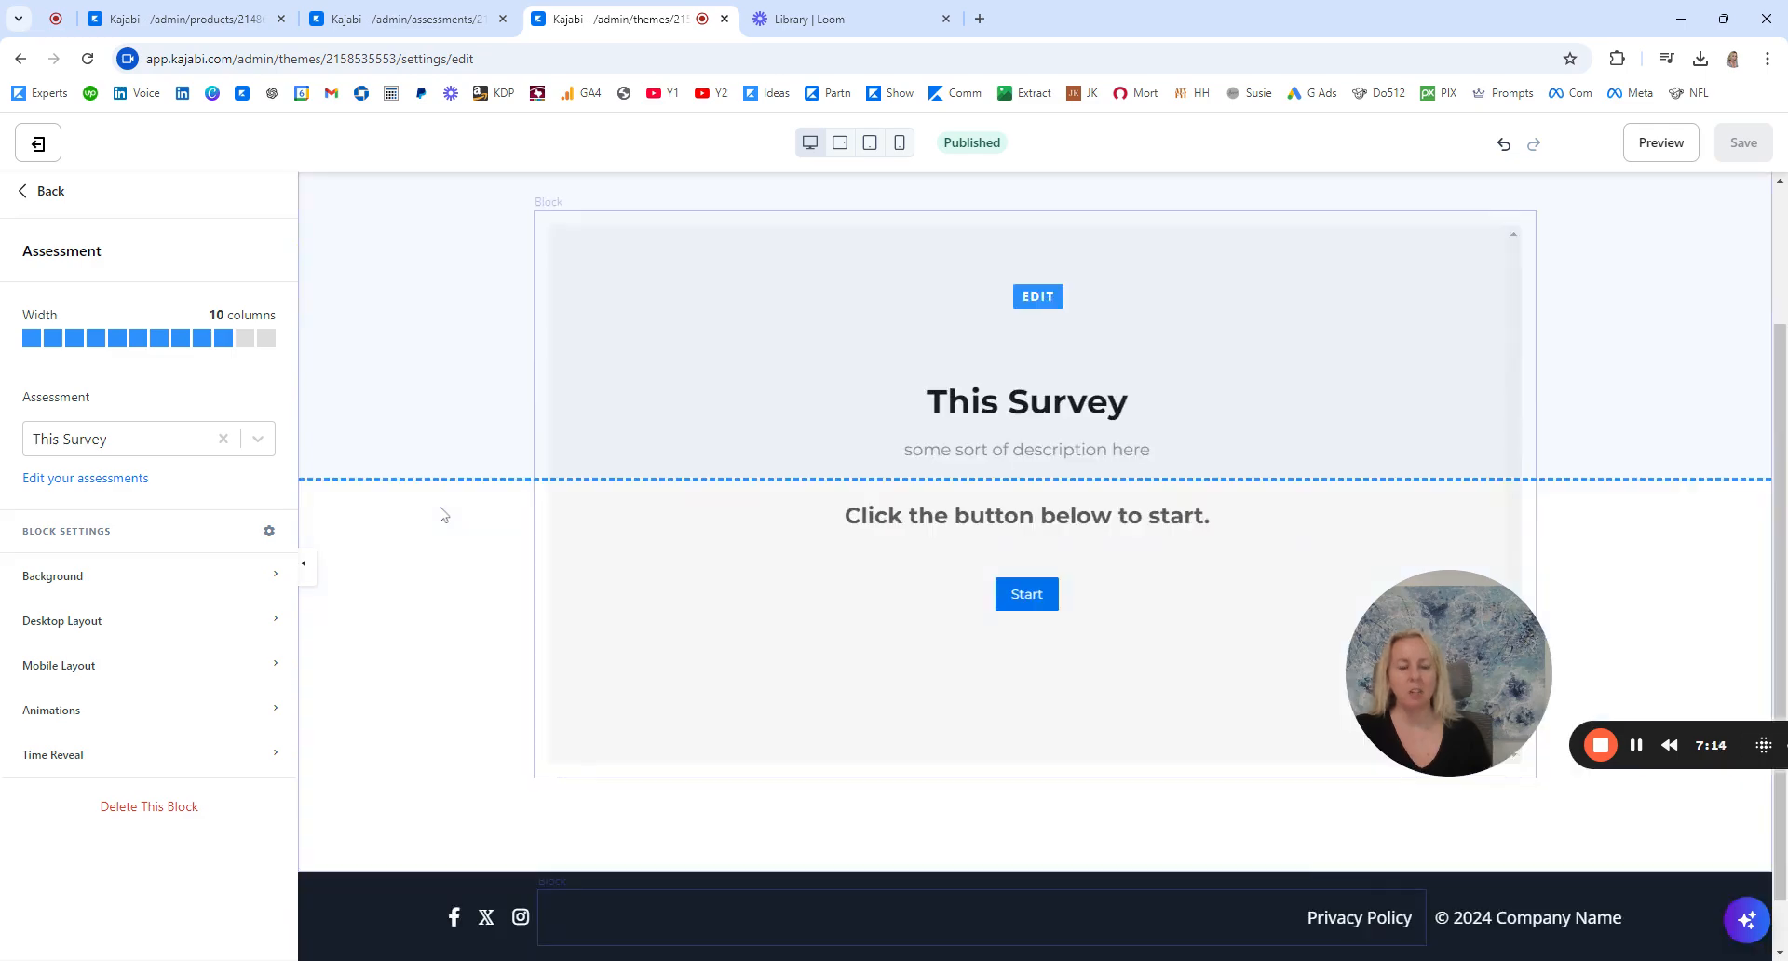
Exit the page editor to the landing pages list and copy the link of the Survey 5 page.
click(42, 152)
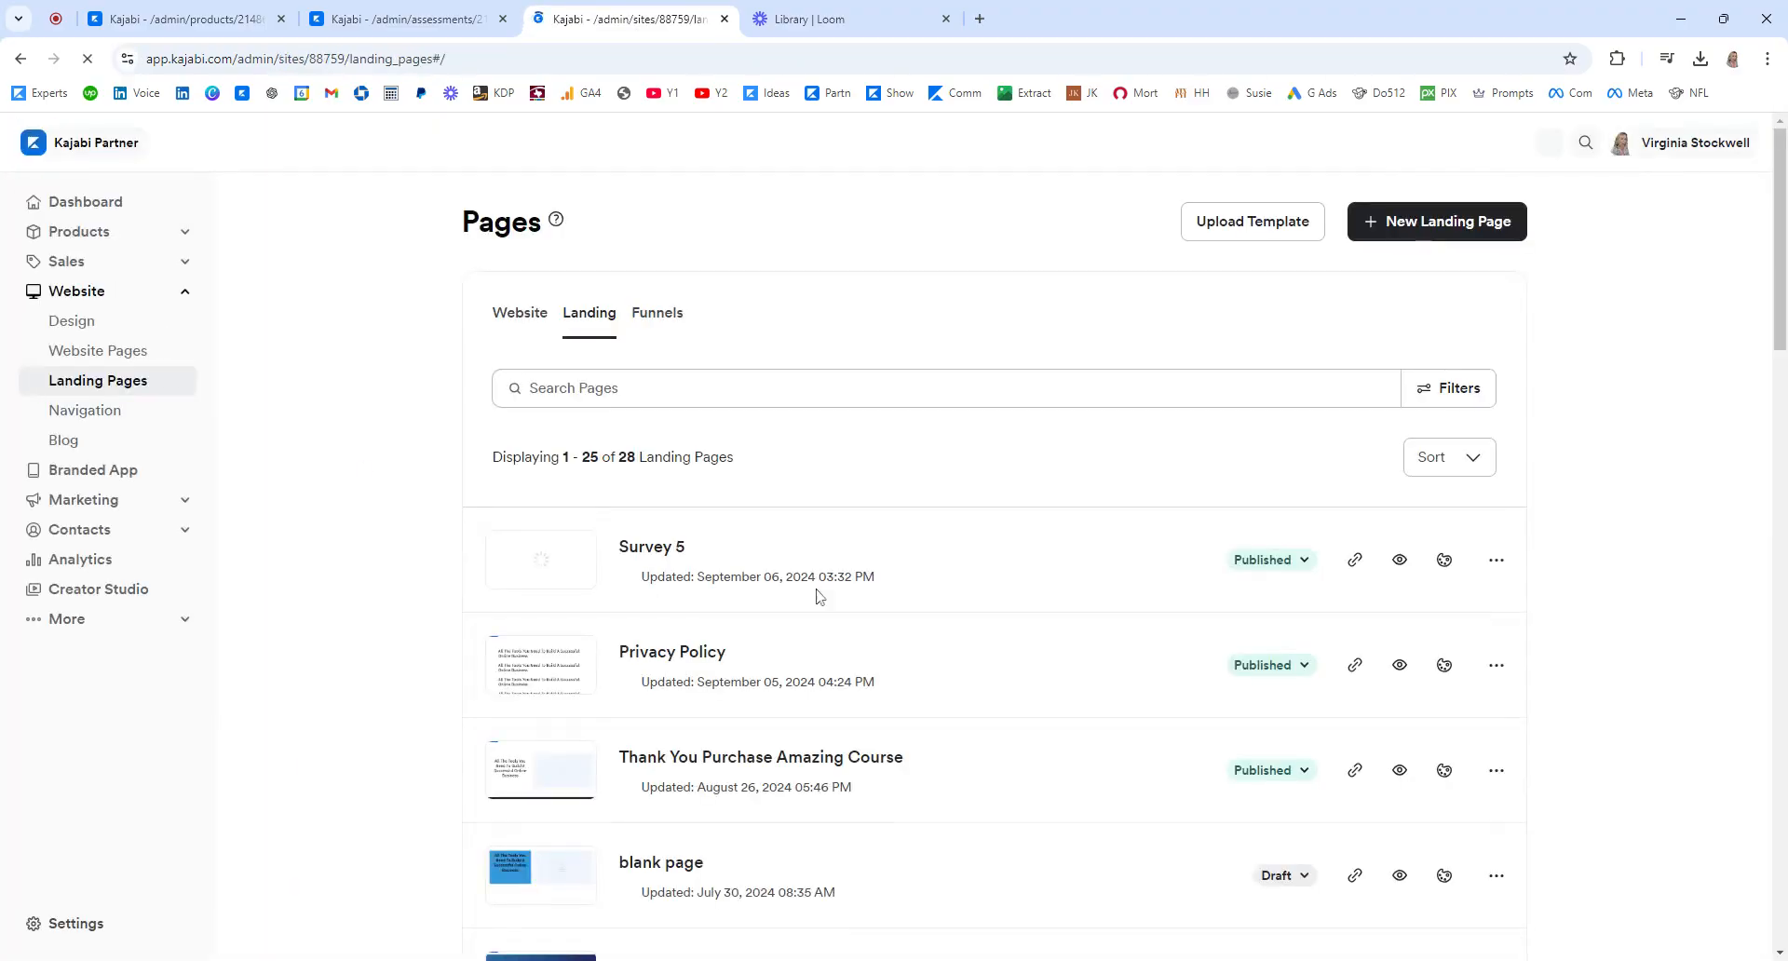
click(1354, 560)
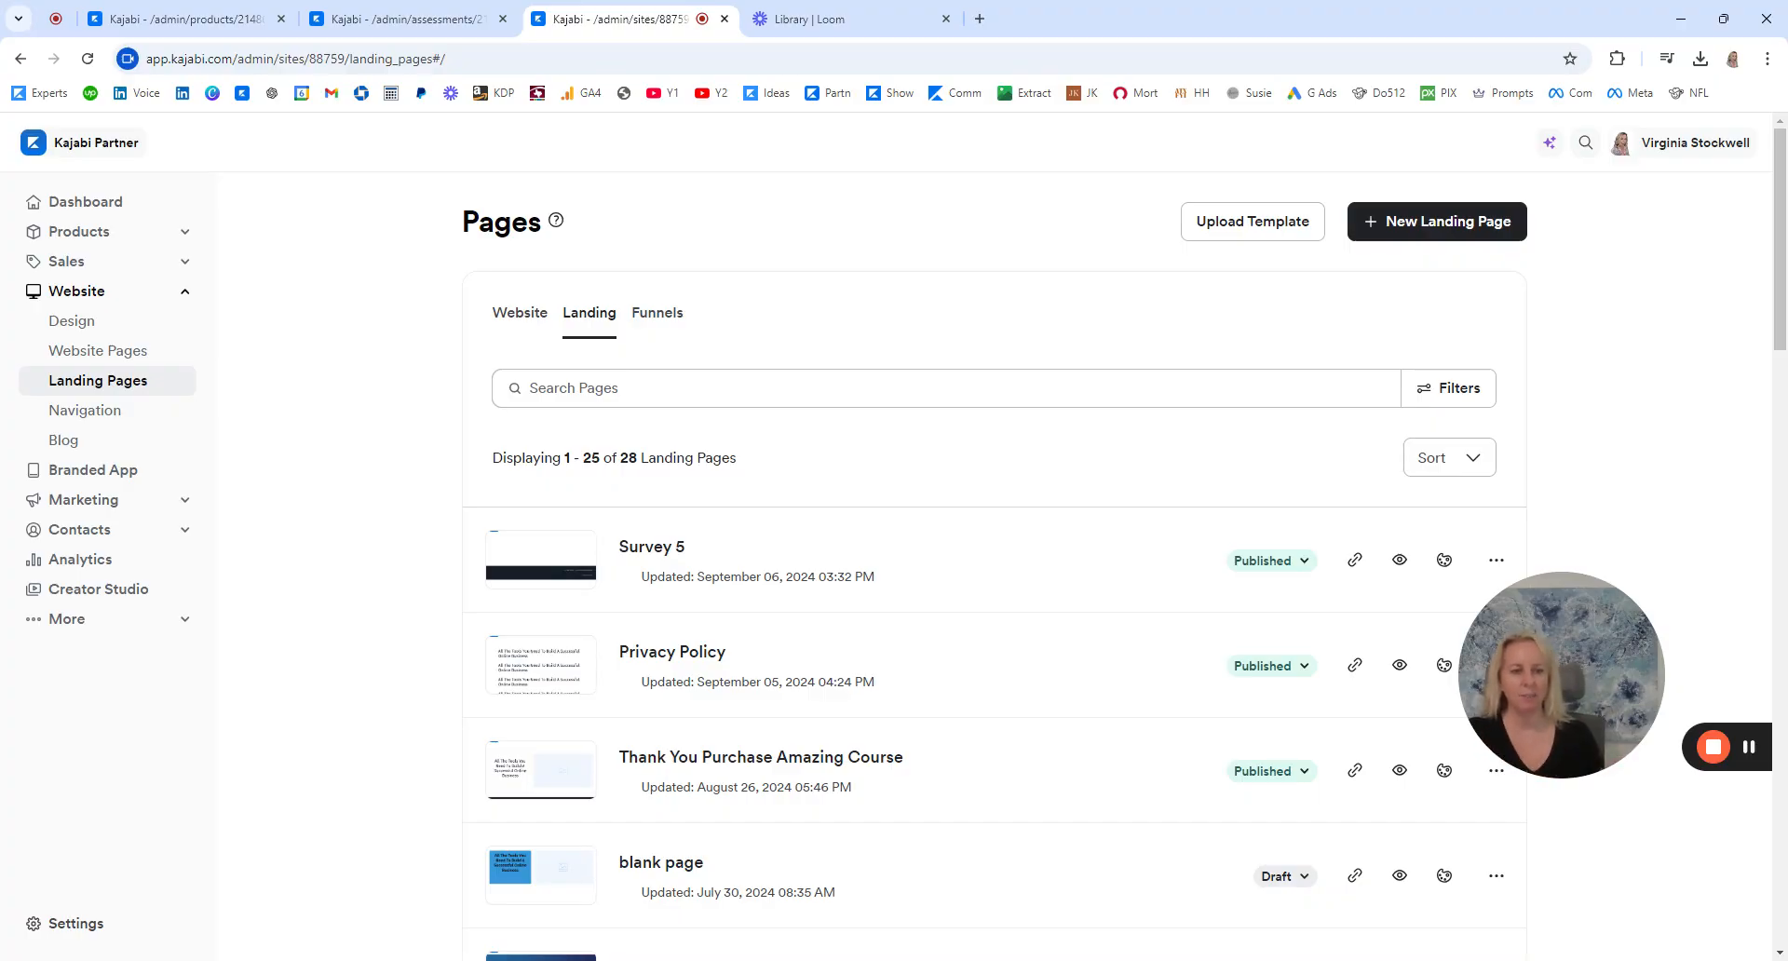
drag(1496, 716, 1472, 679)
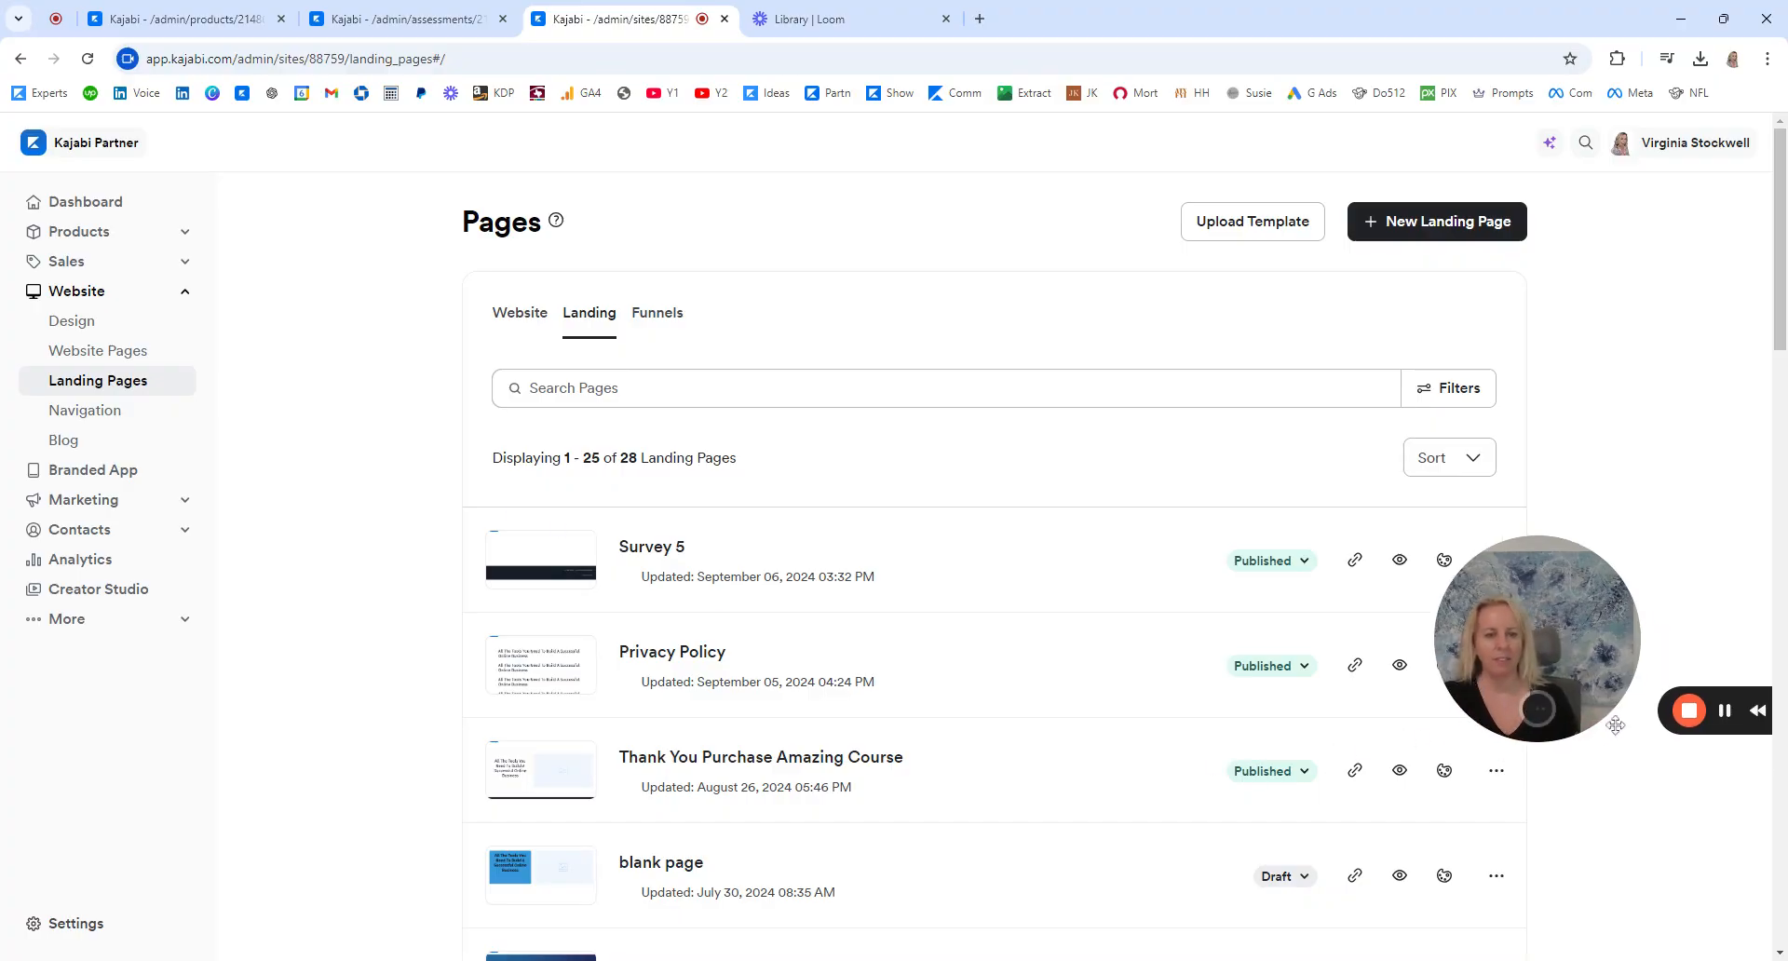